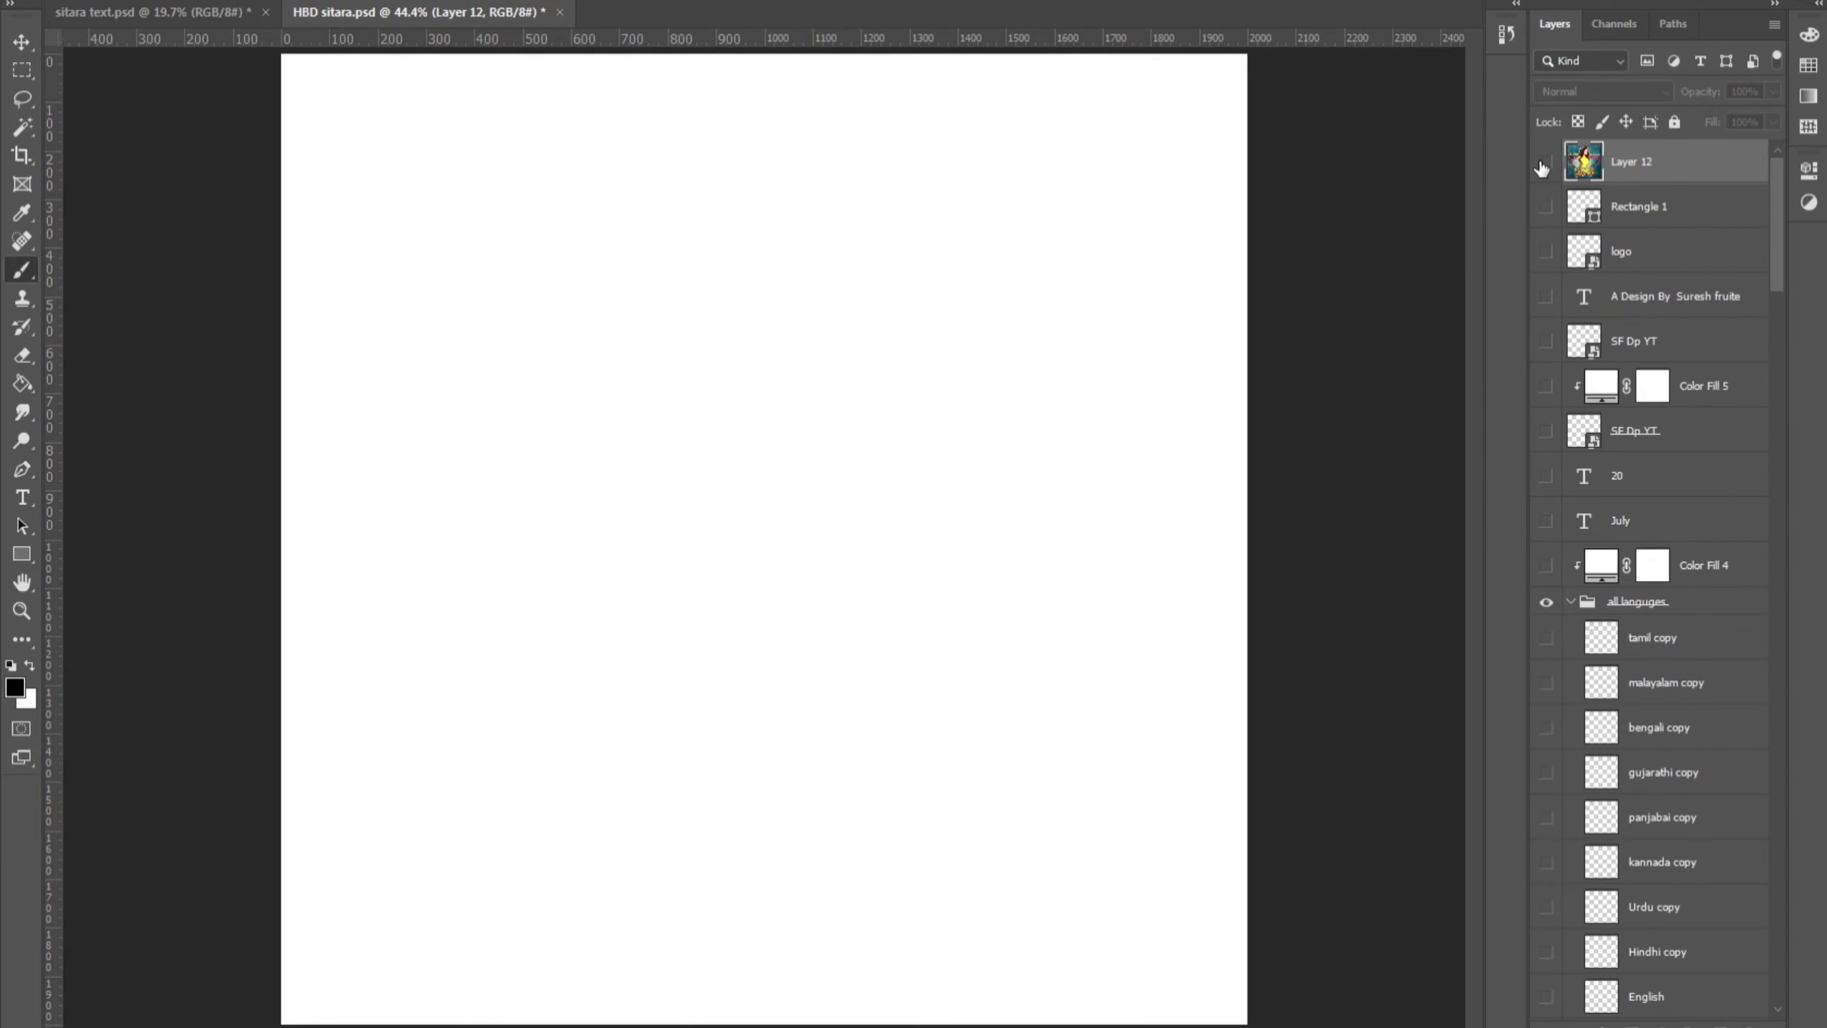
Step: Preview Layer 12's finished poster, leave it hidden, and scroll to the bottom layers
click(1542, 168)
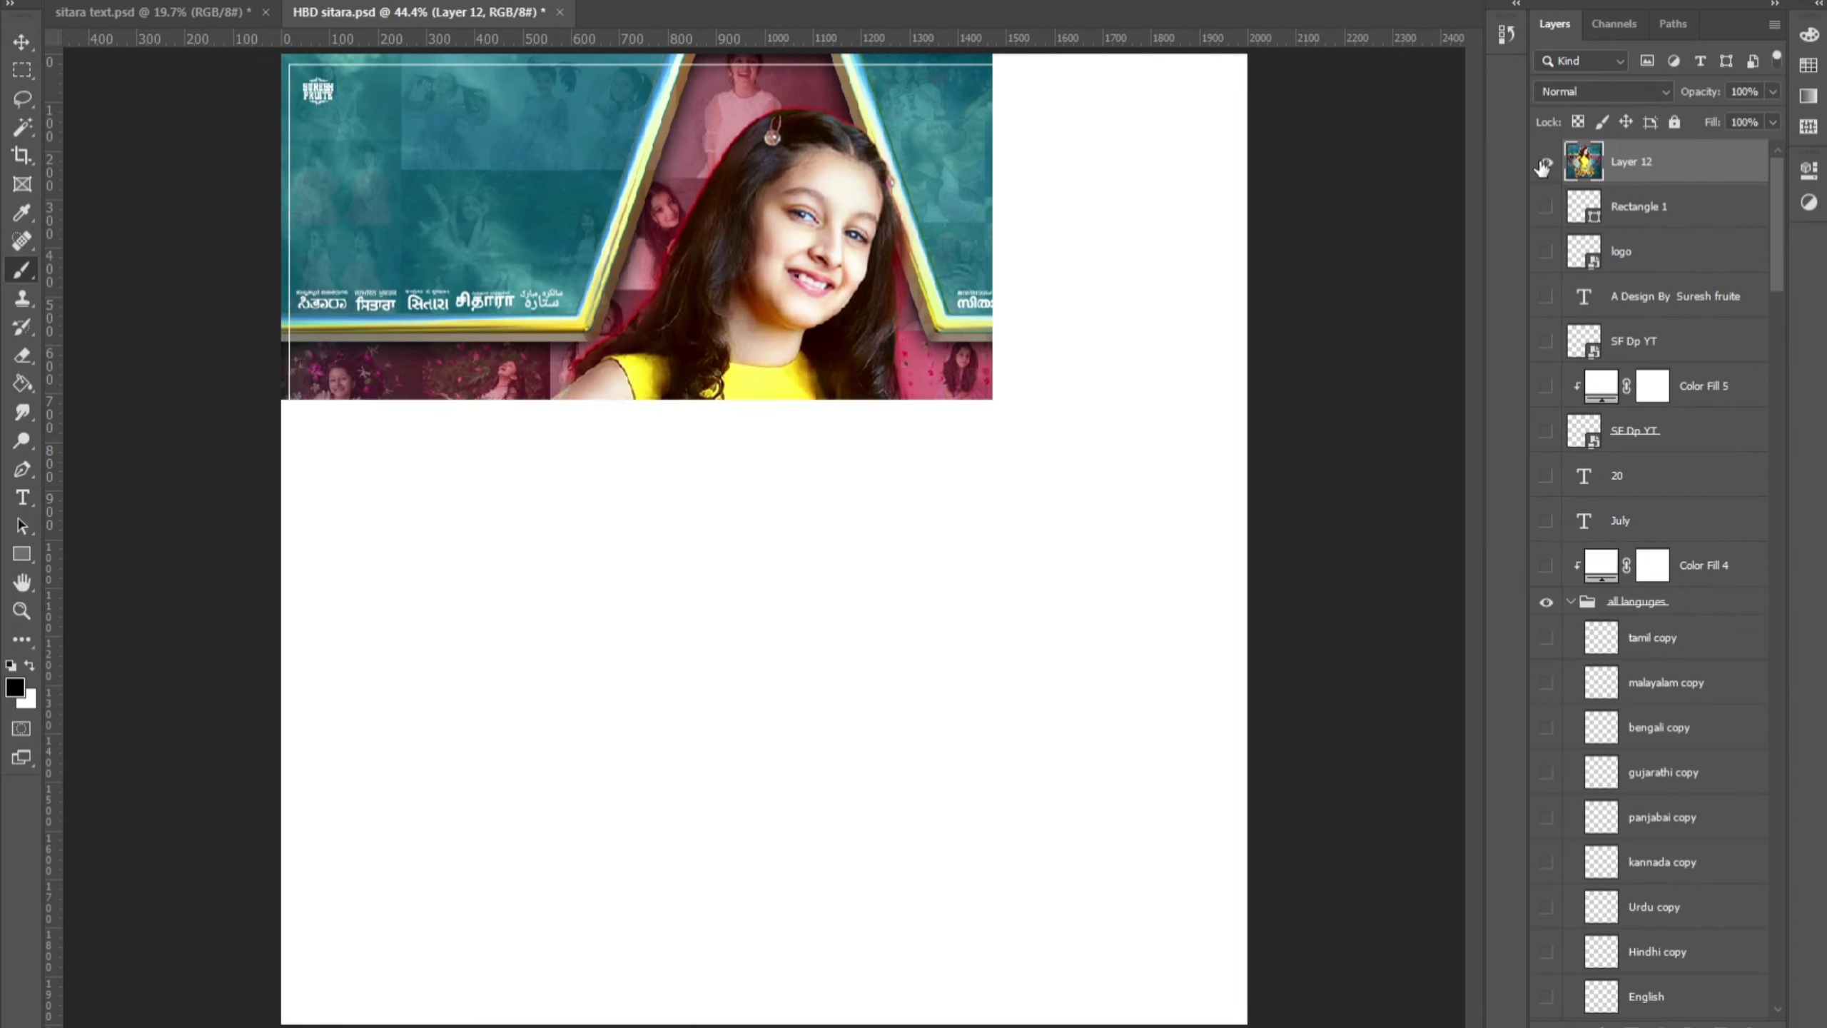
click(1542, 167)
click(1543, 168)
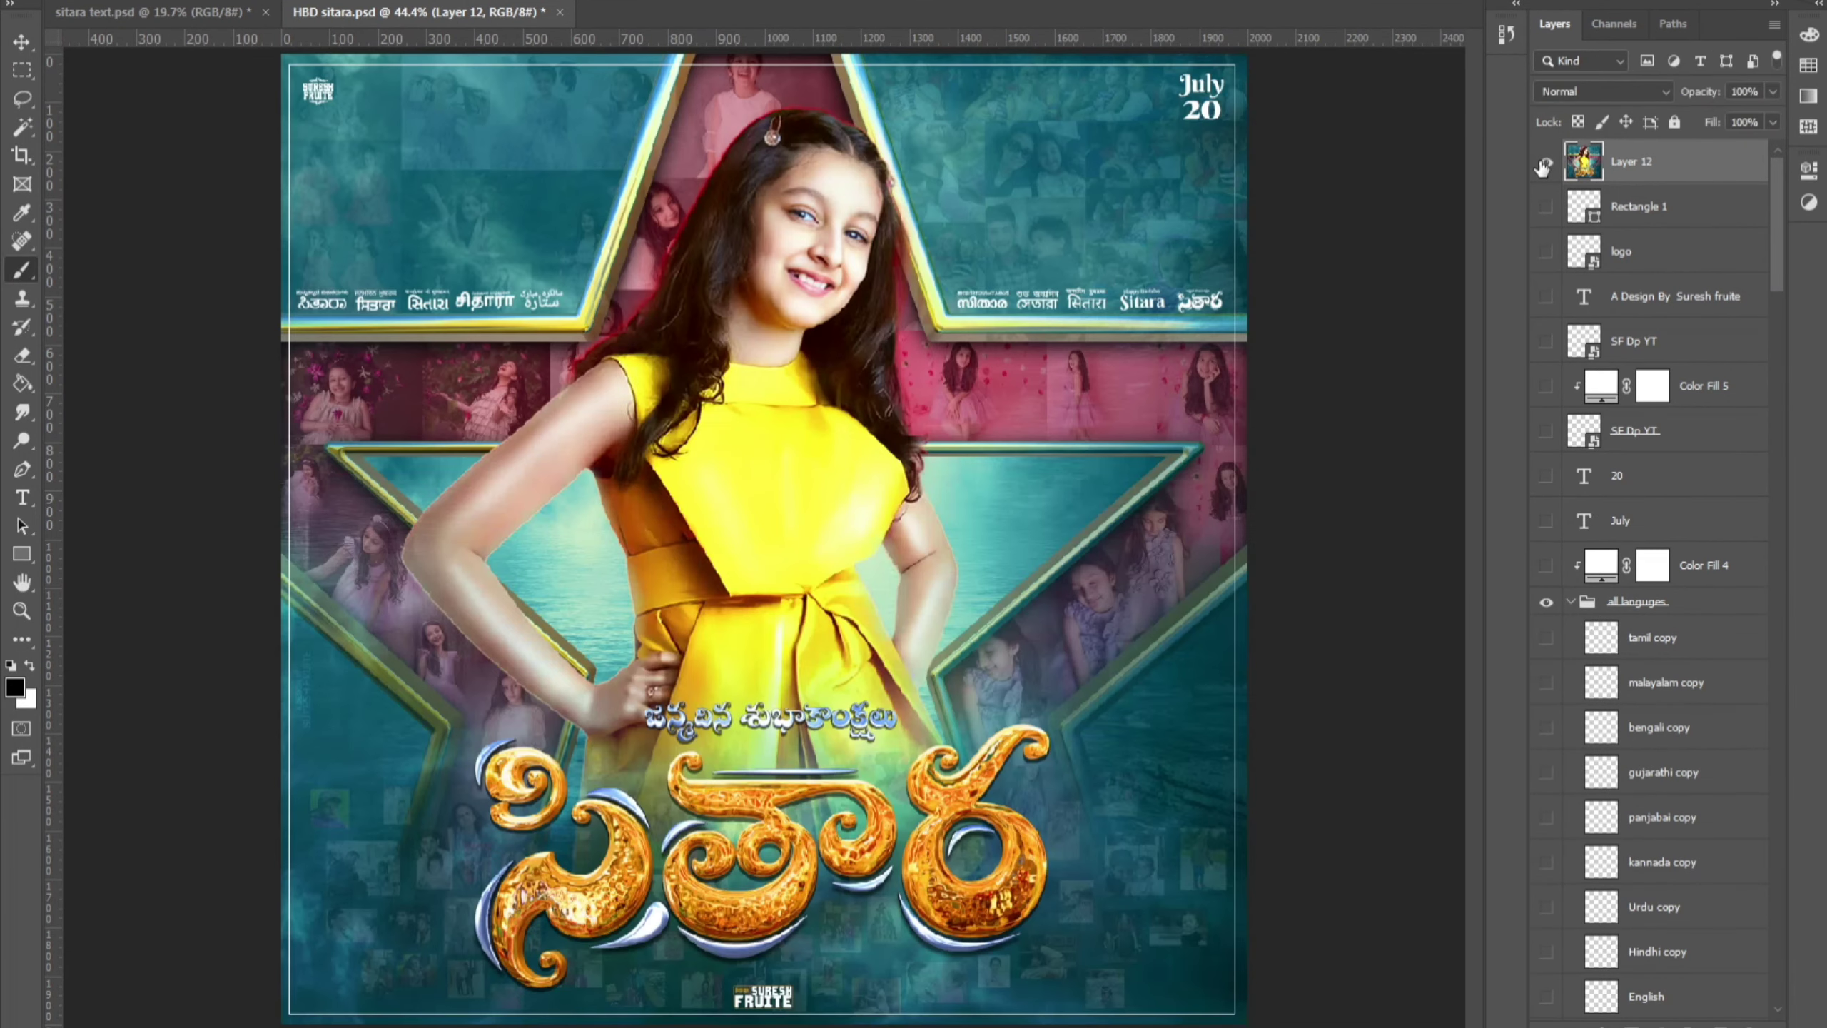
click(1543, 168)
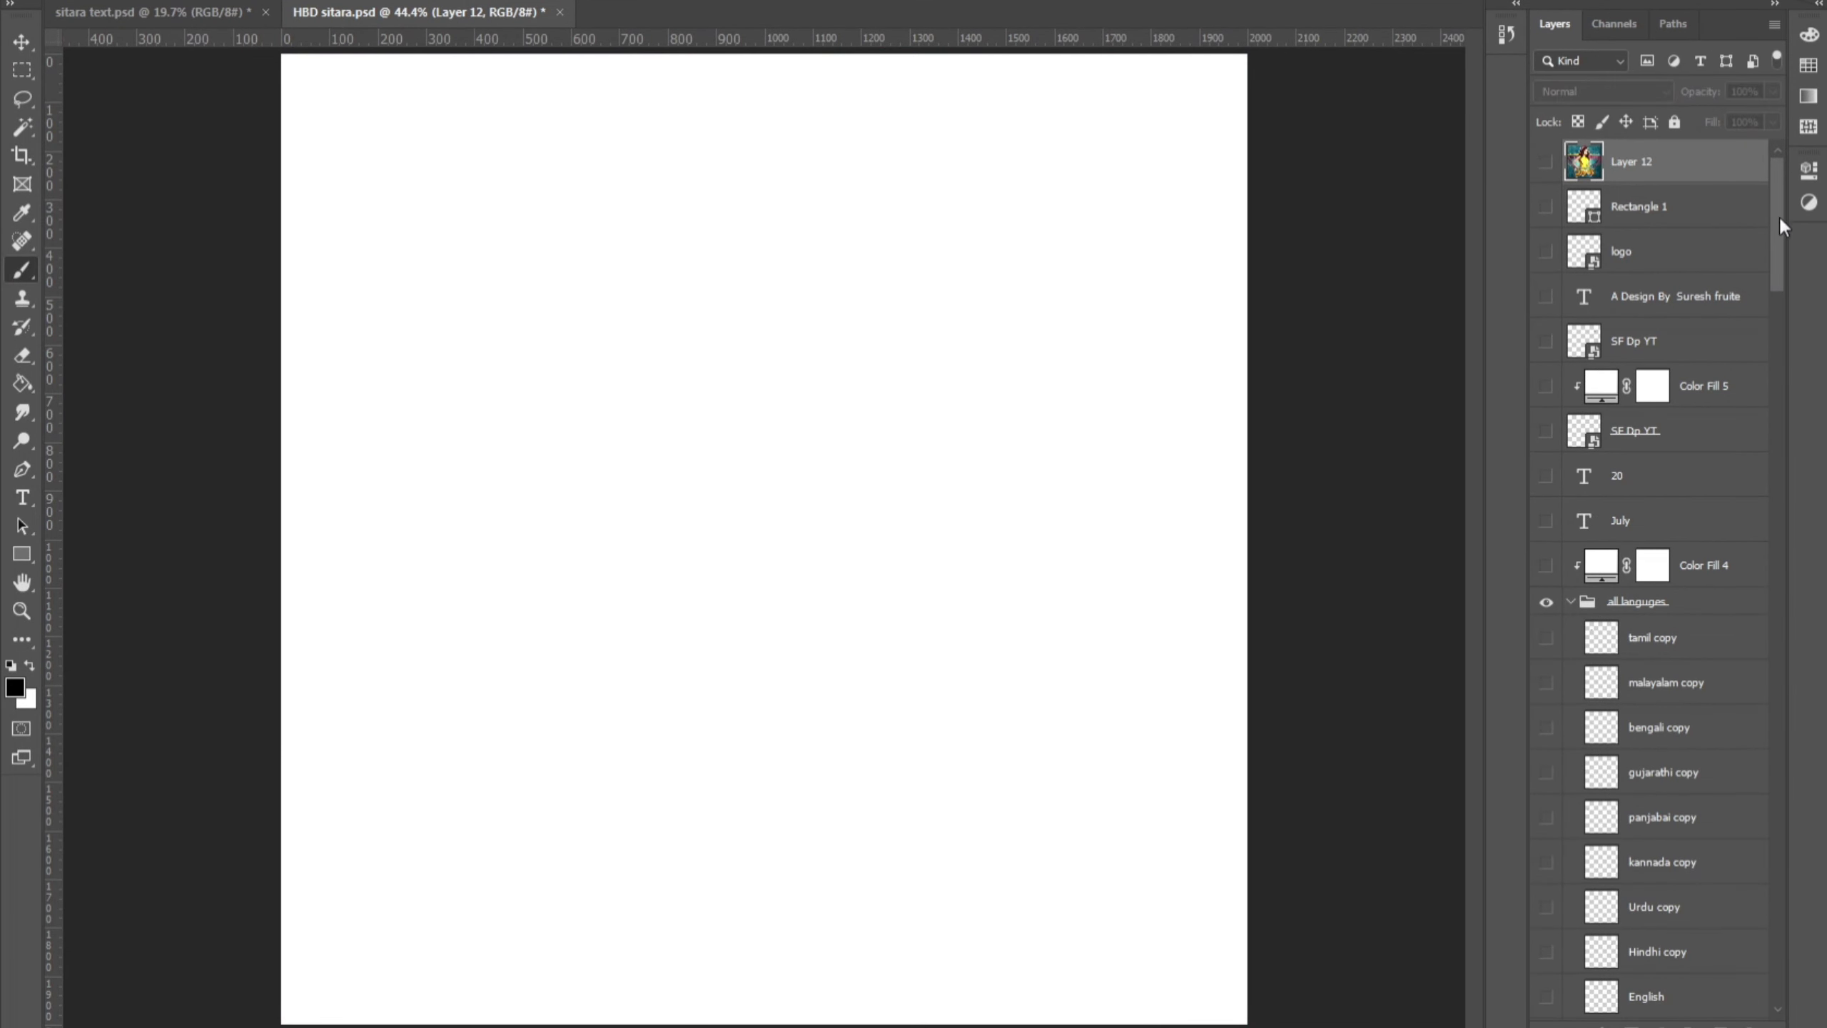
drag(1779, 215, 1823, 975)
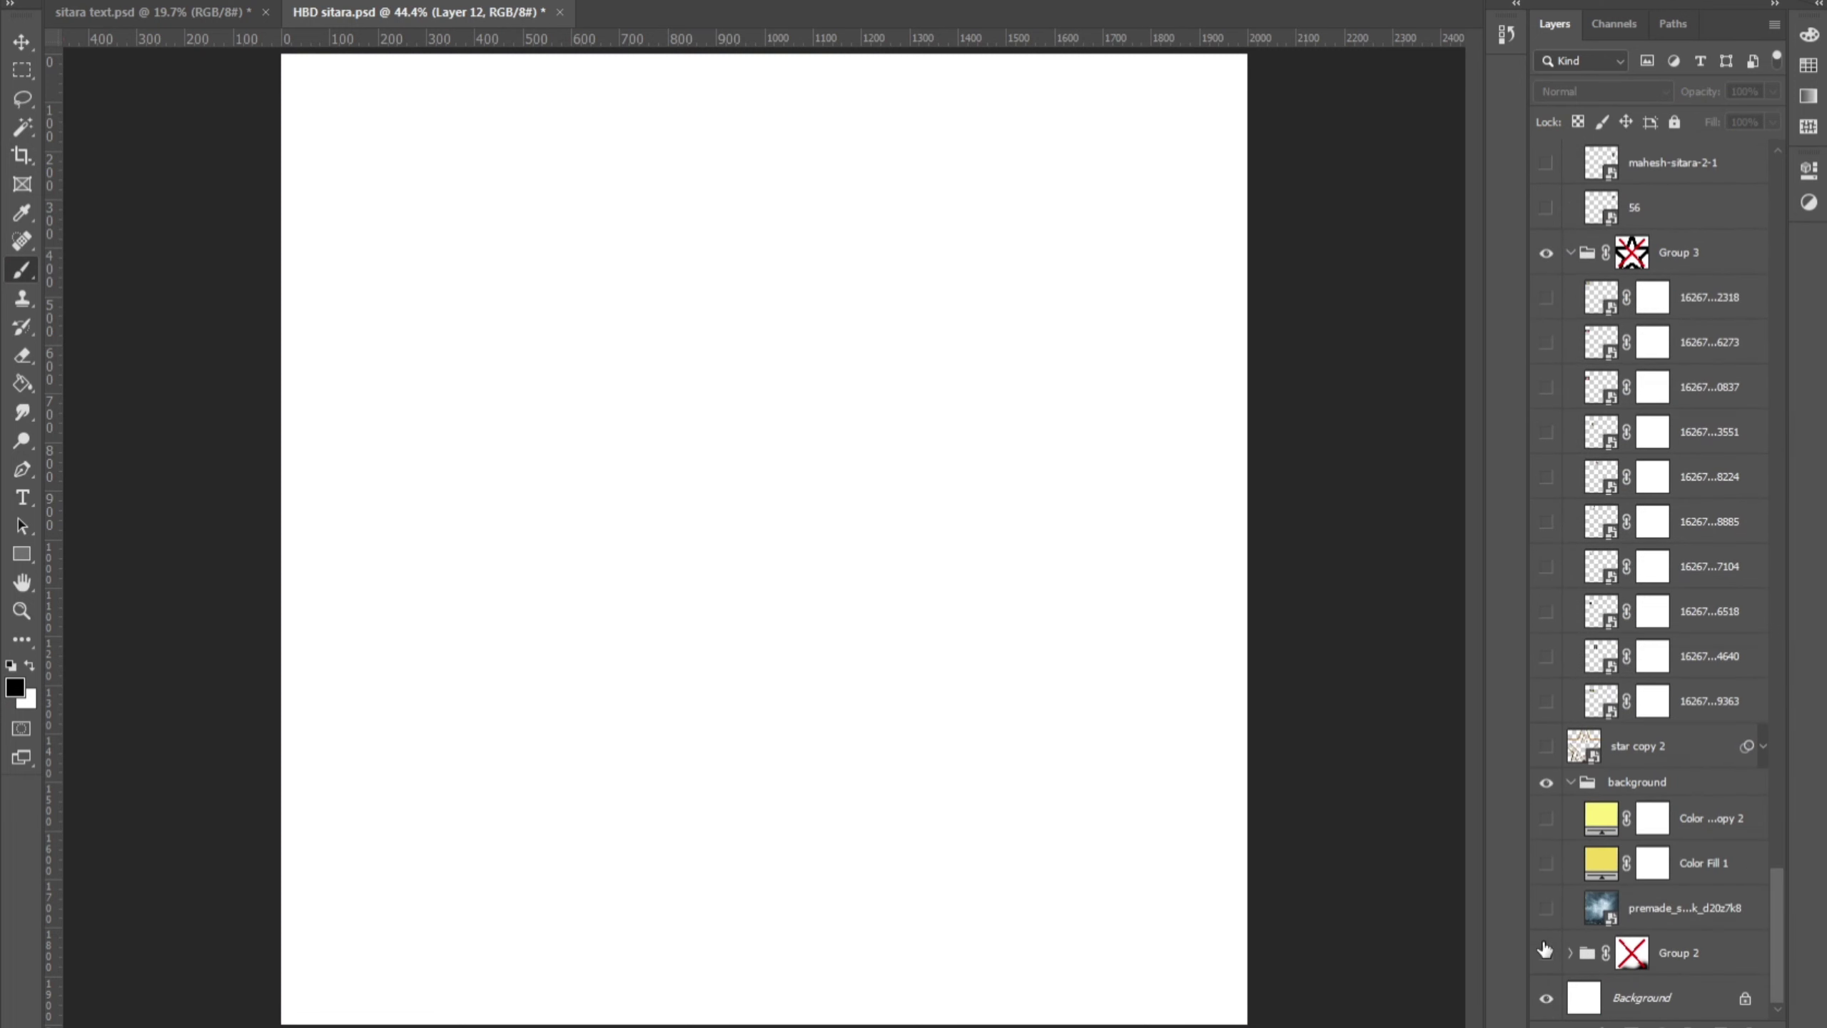
Step: Show the stormy sea, its teal colour fill, the gold double star frame and the first photo tile
click(1544, 911)
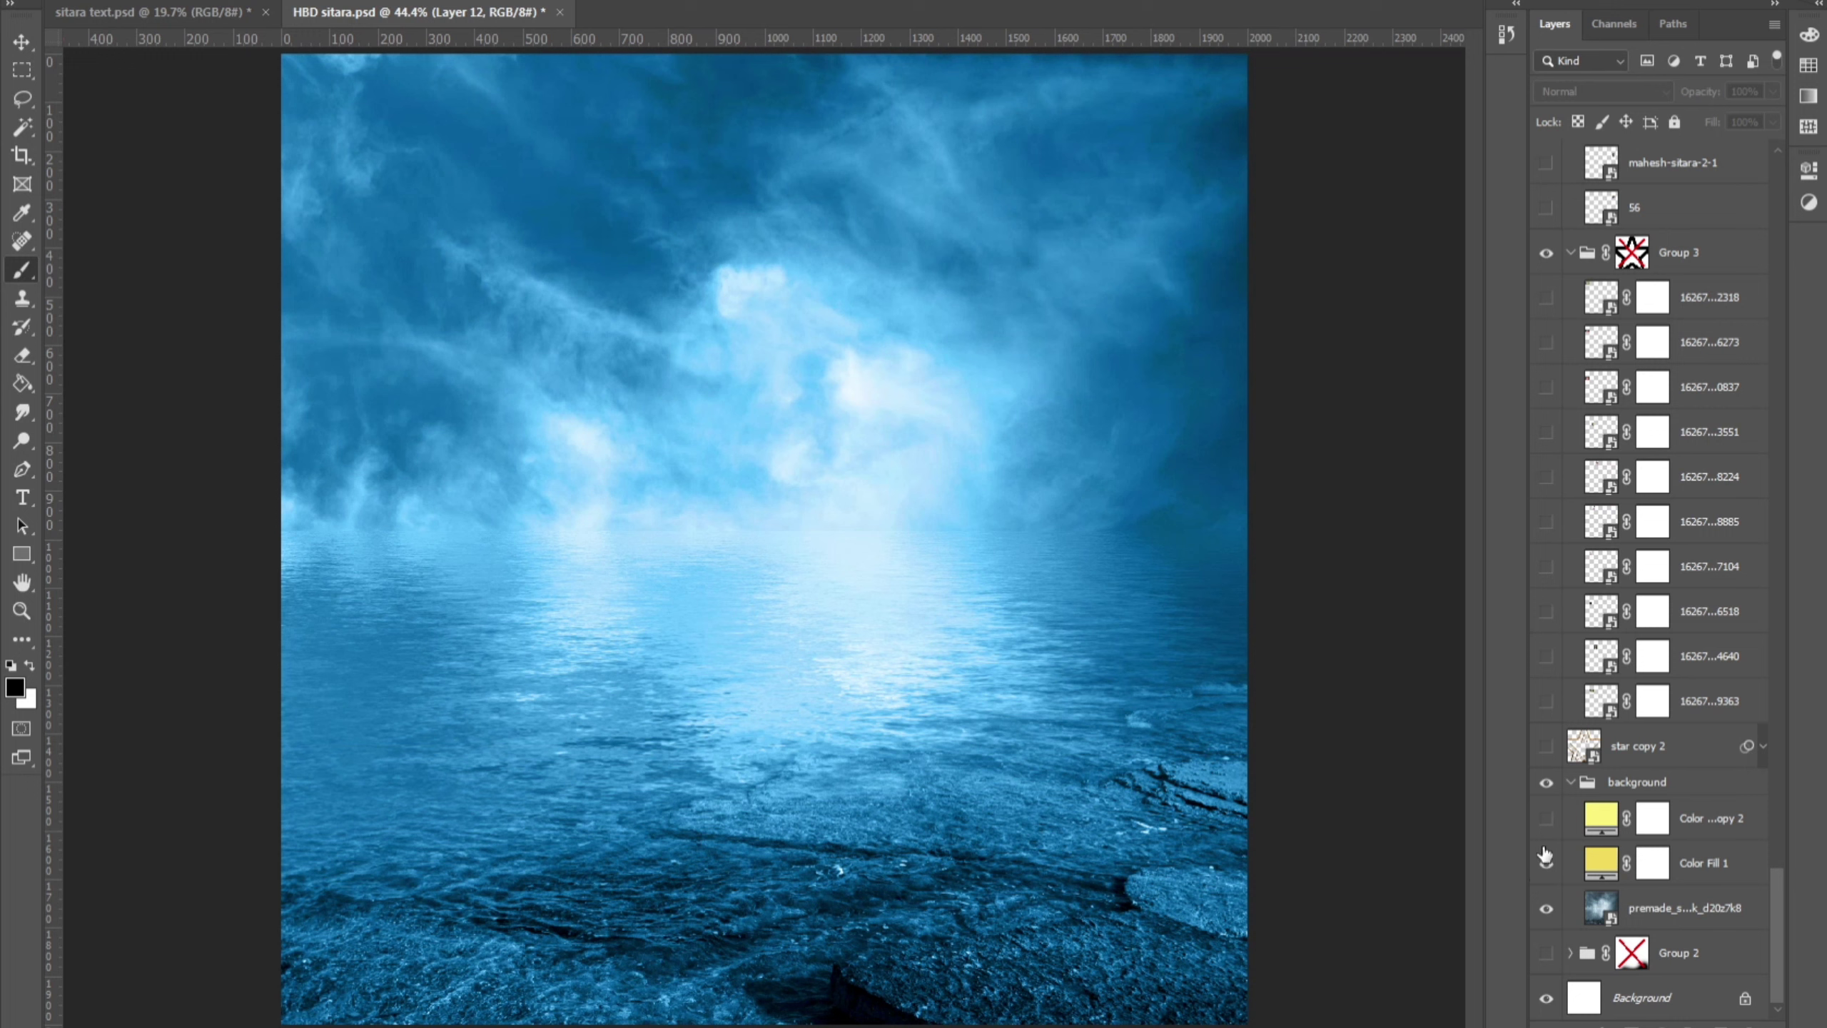
click(1546, 821)
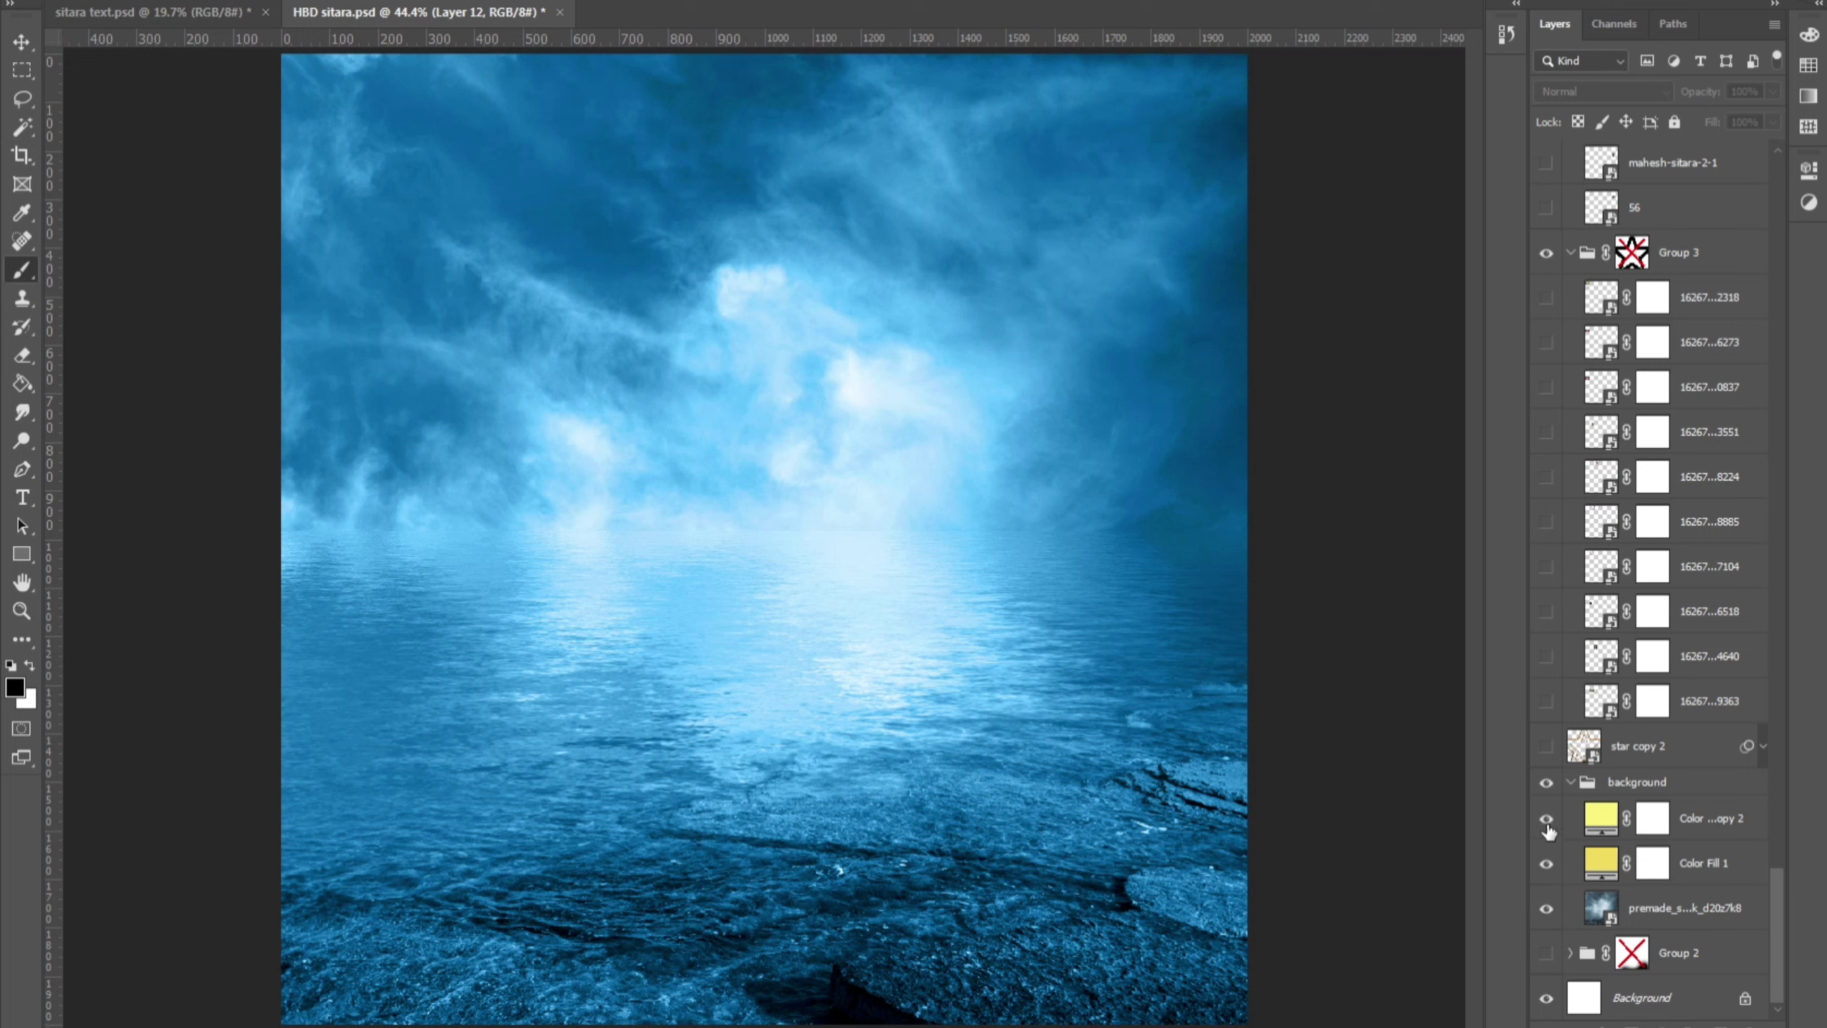
click(1545, 749)
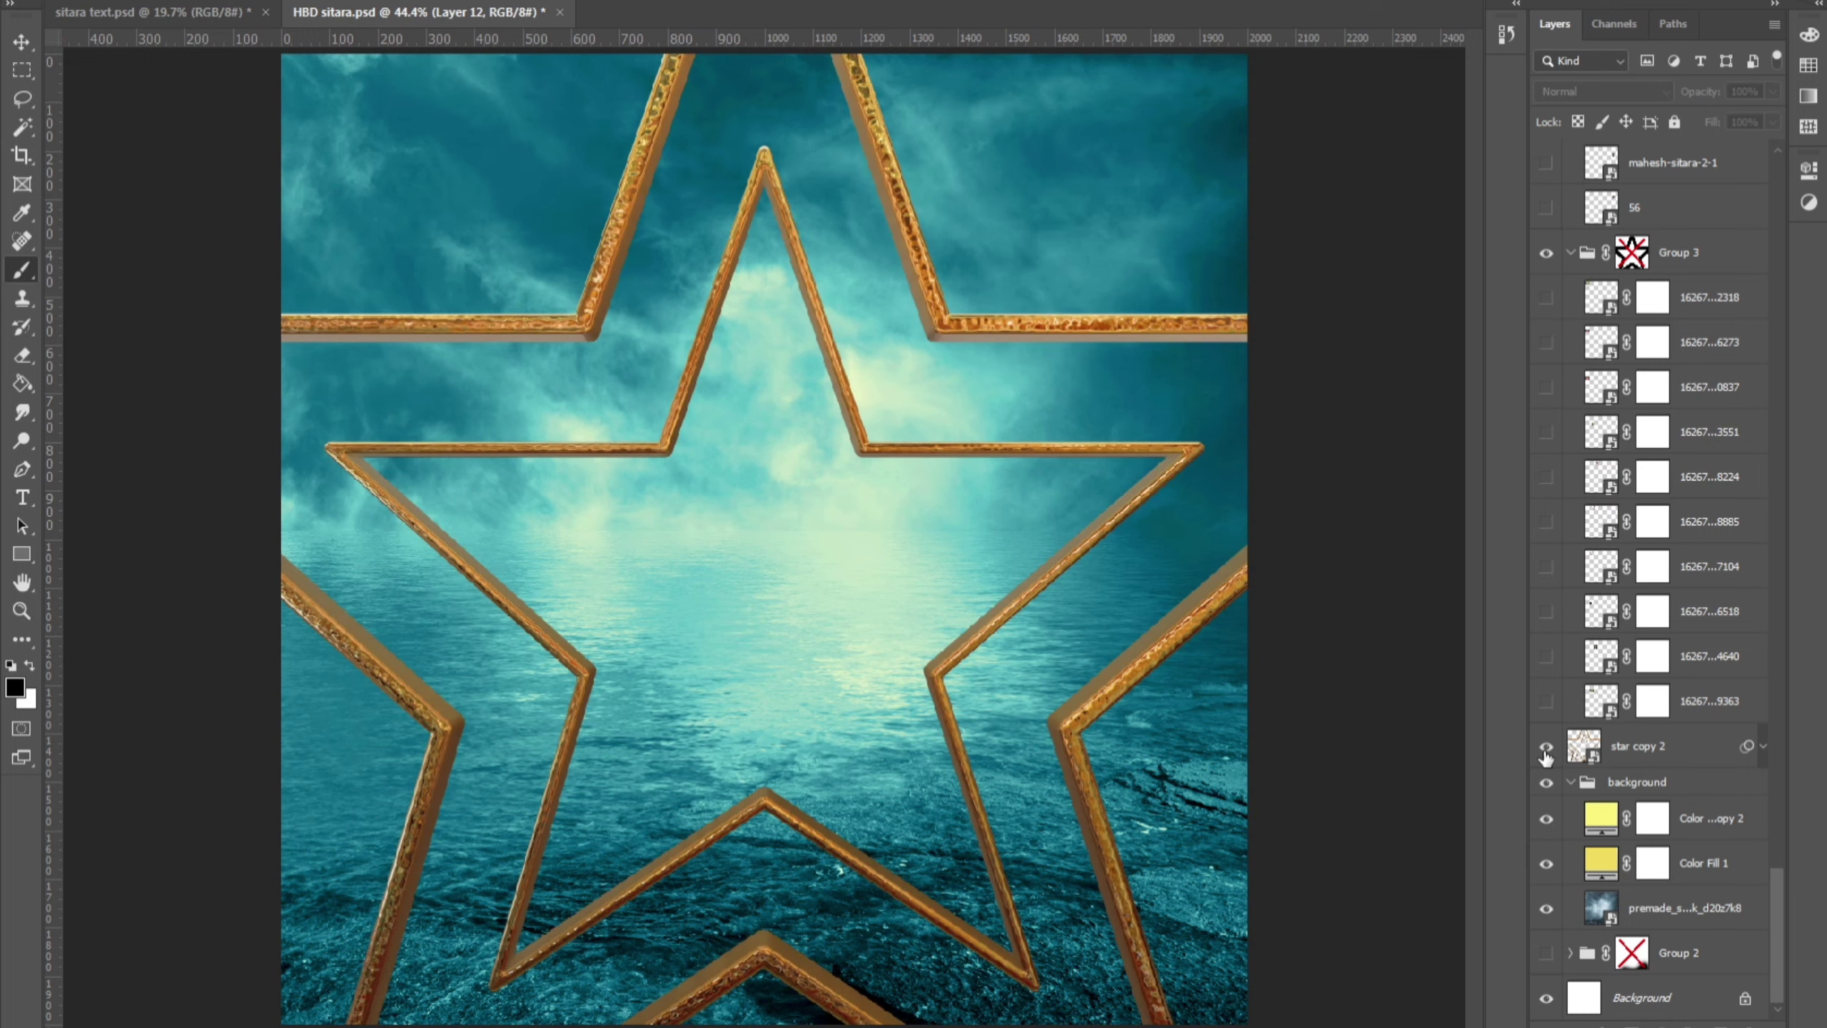
click(1546, 718)
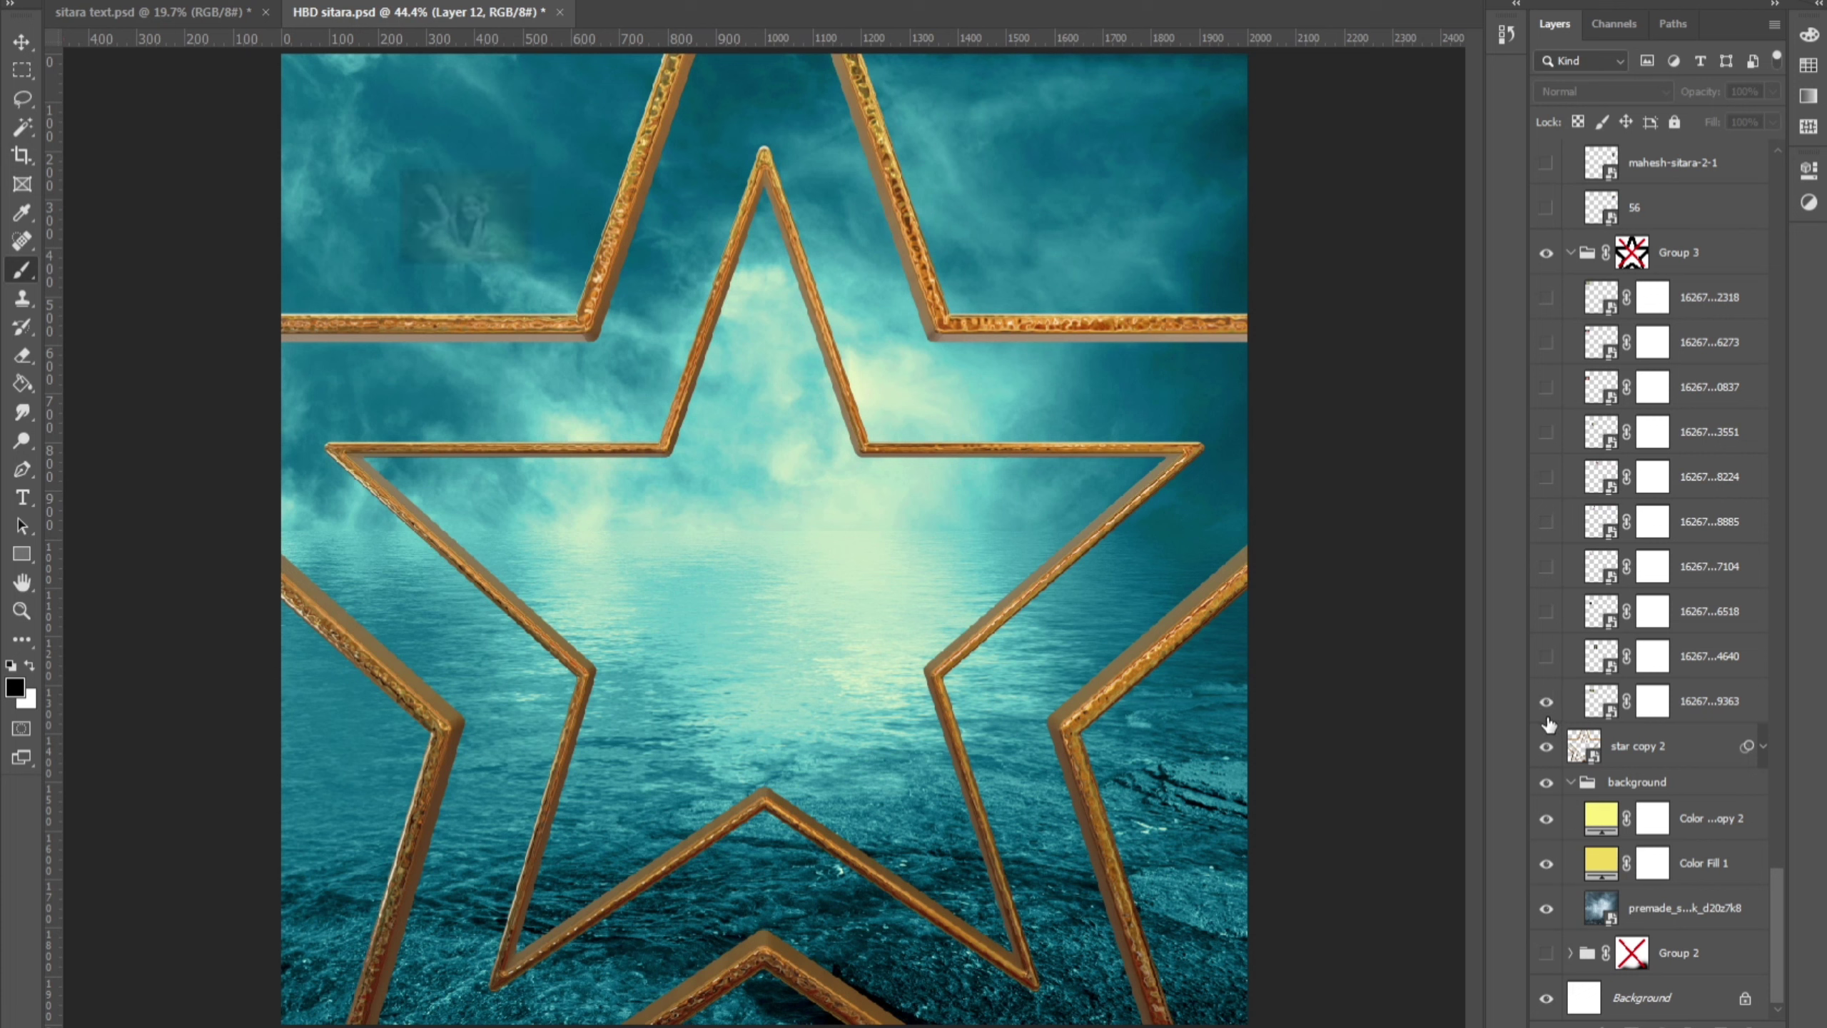
Step: Turn on the remaining 16267 photo layers in Group 3 and select Group 3's mask
click(1546, 659)
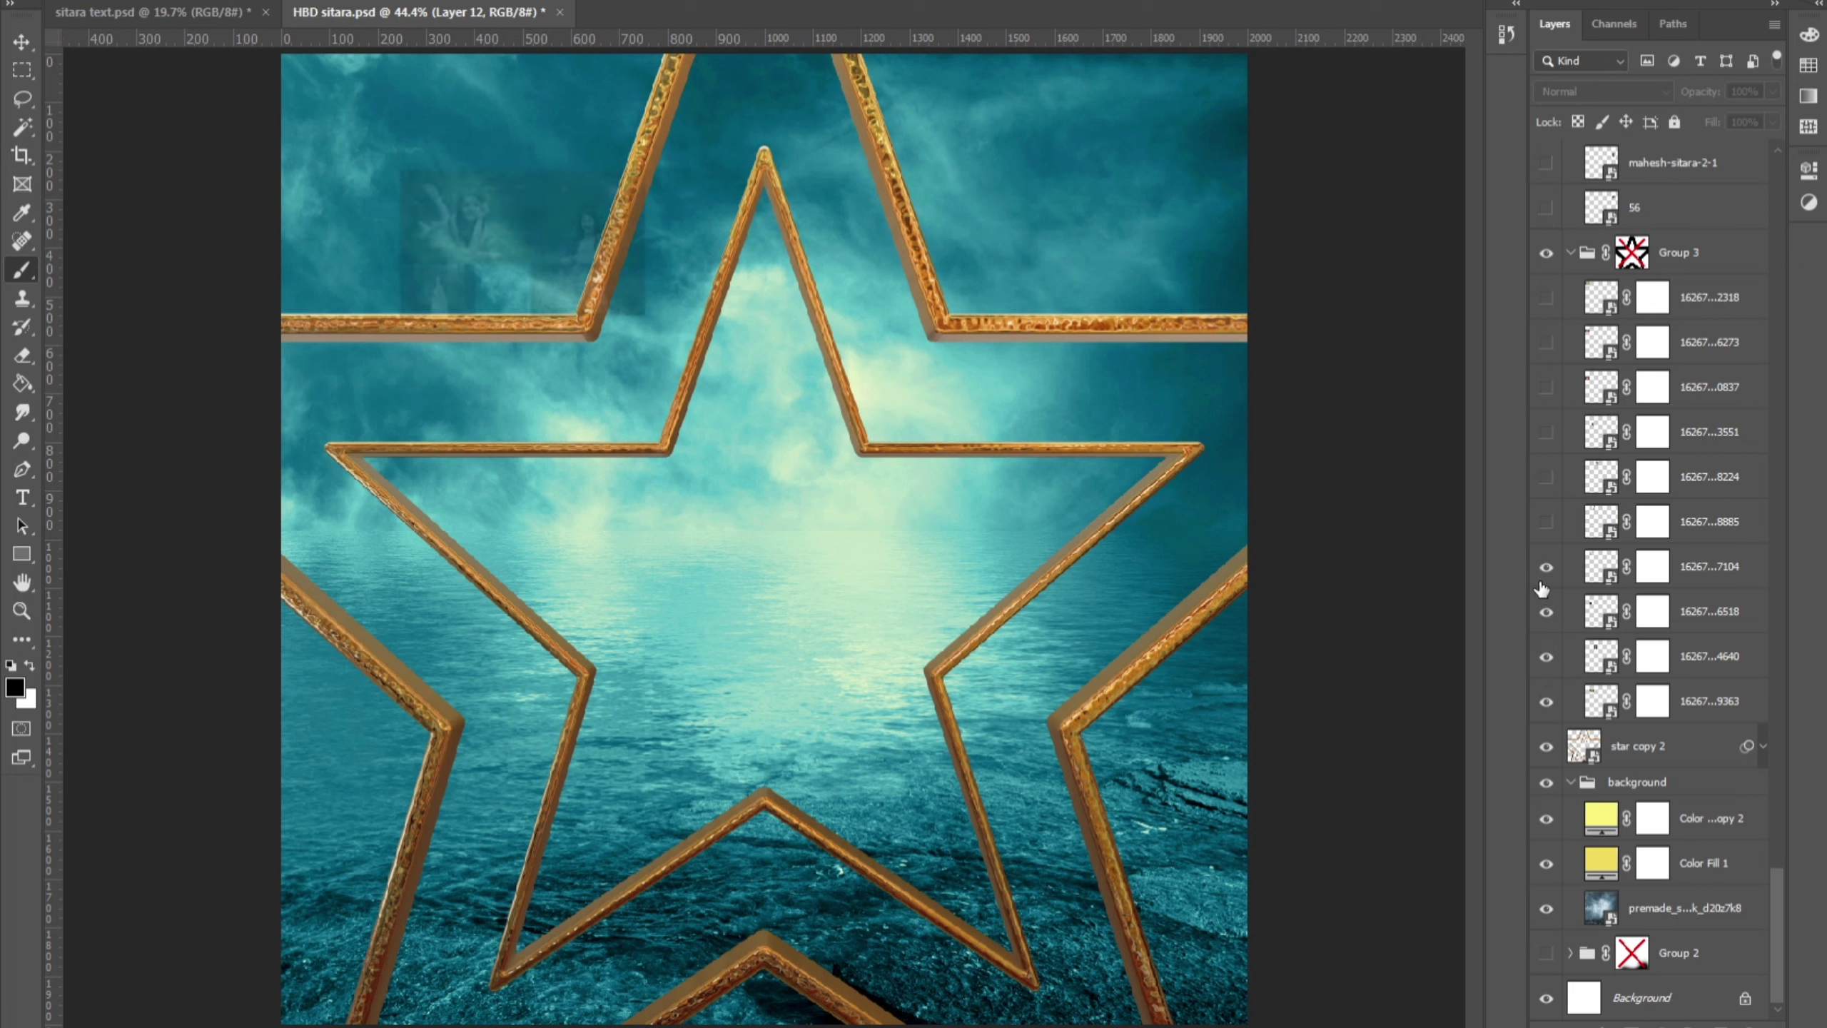
click(1547, 521)
click(1547, 477)
click(1547, 432)
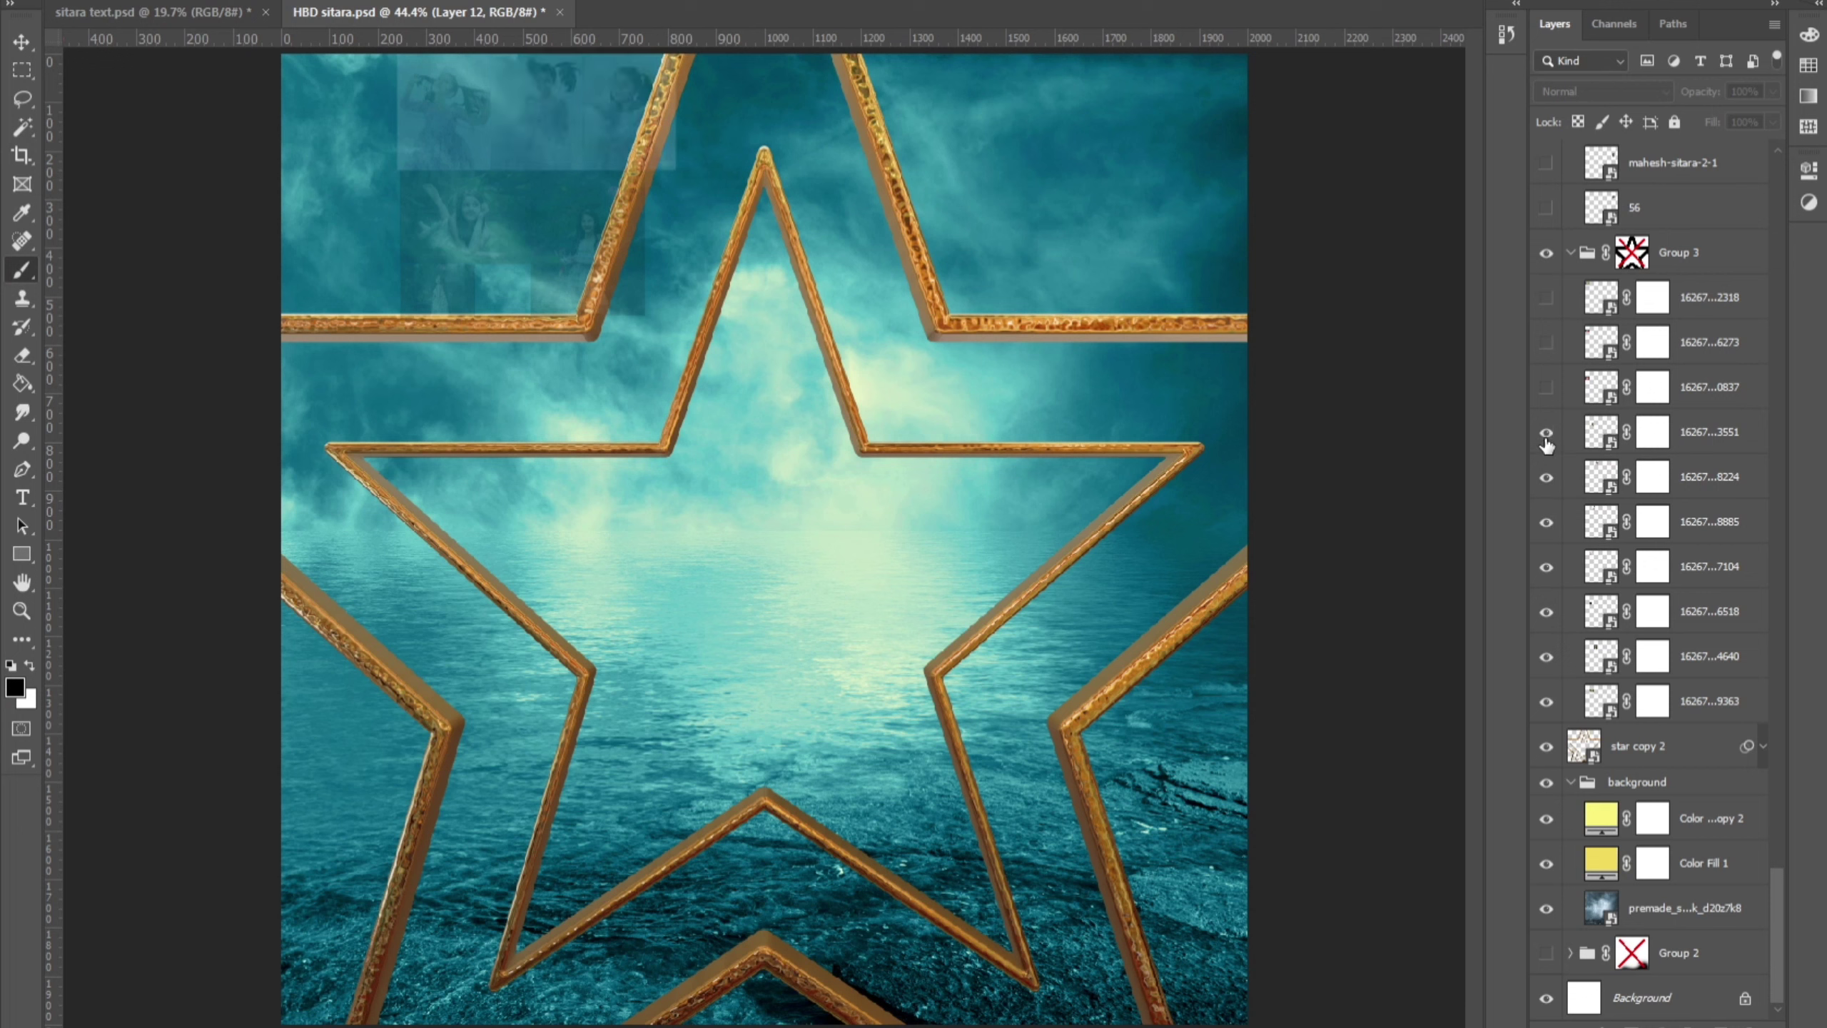
click(1546, 387)
click(1547, 342)
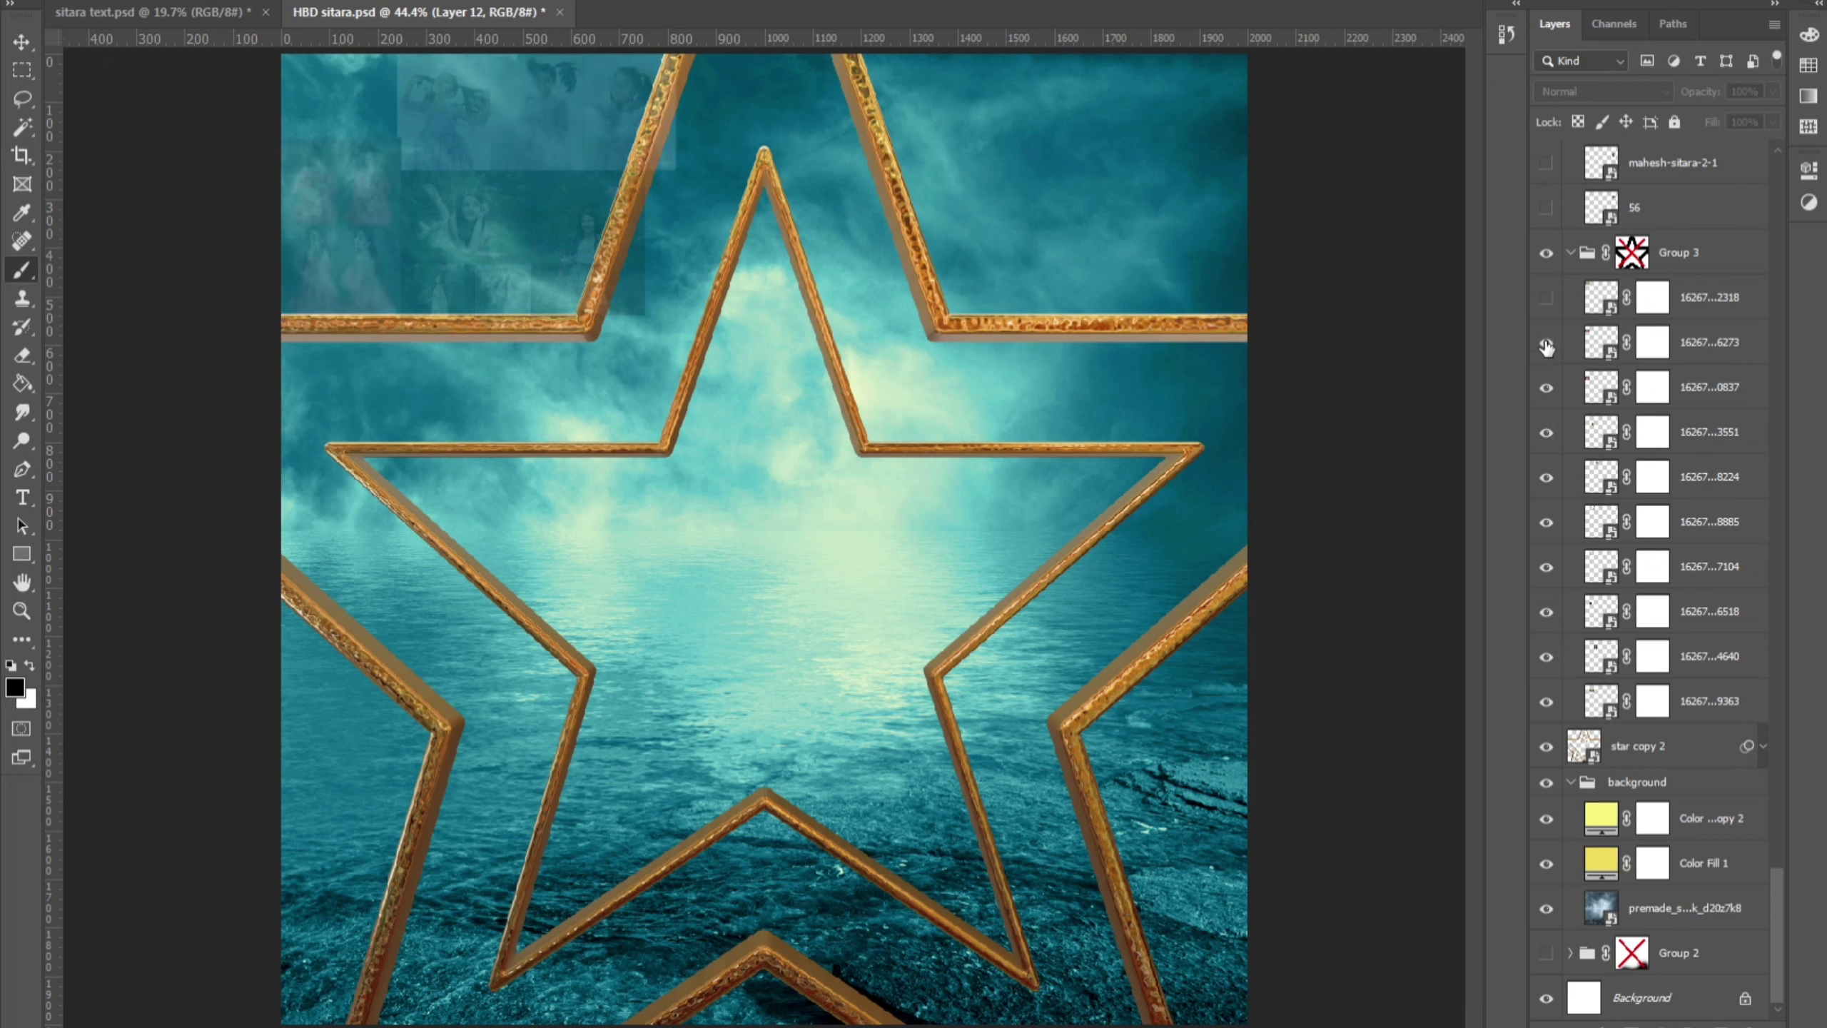
click(1547, 298)
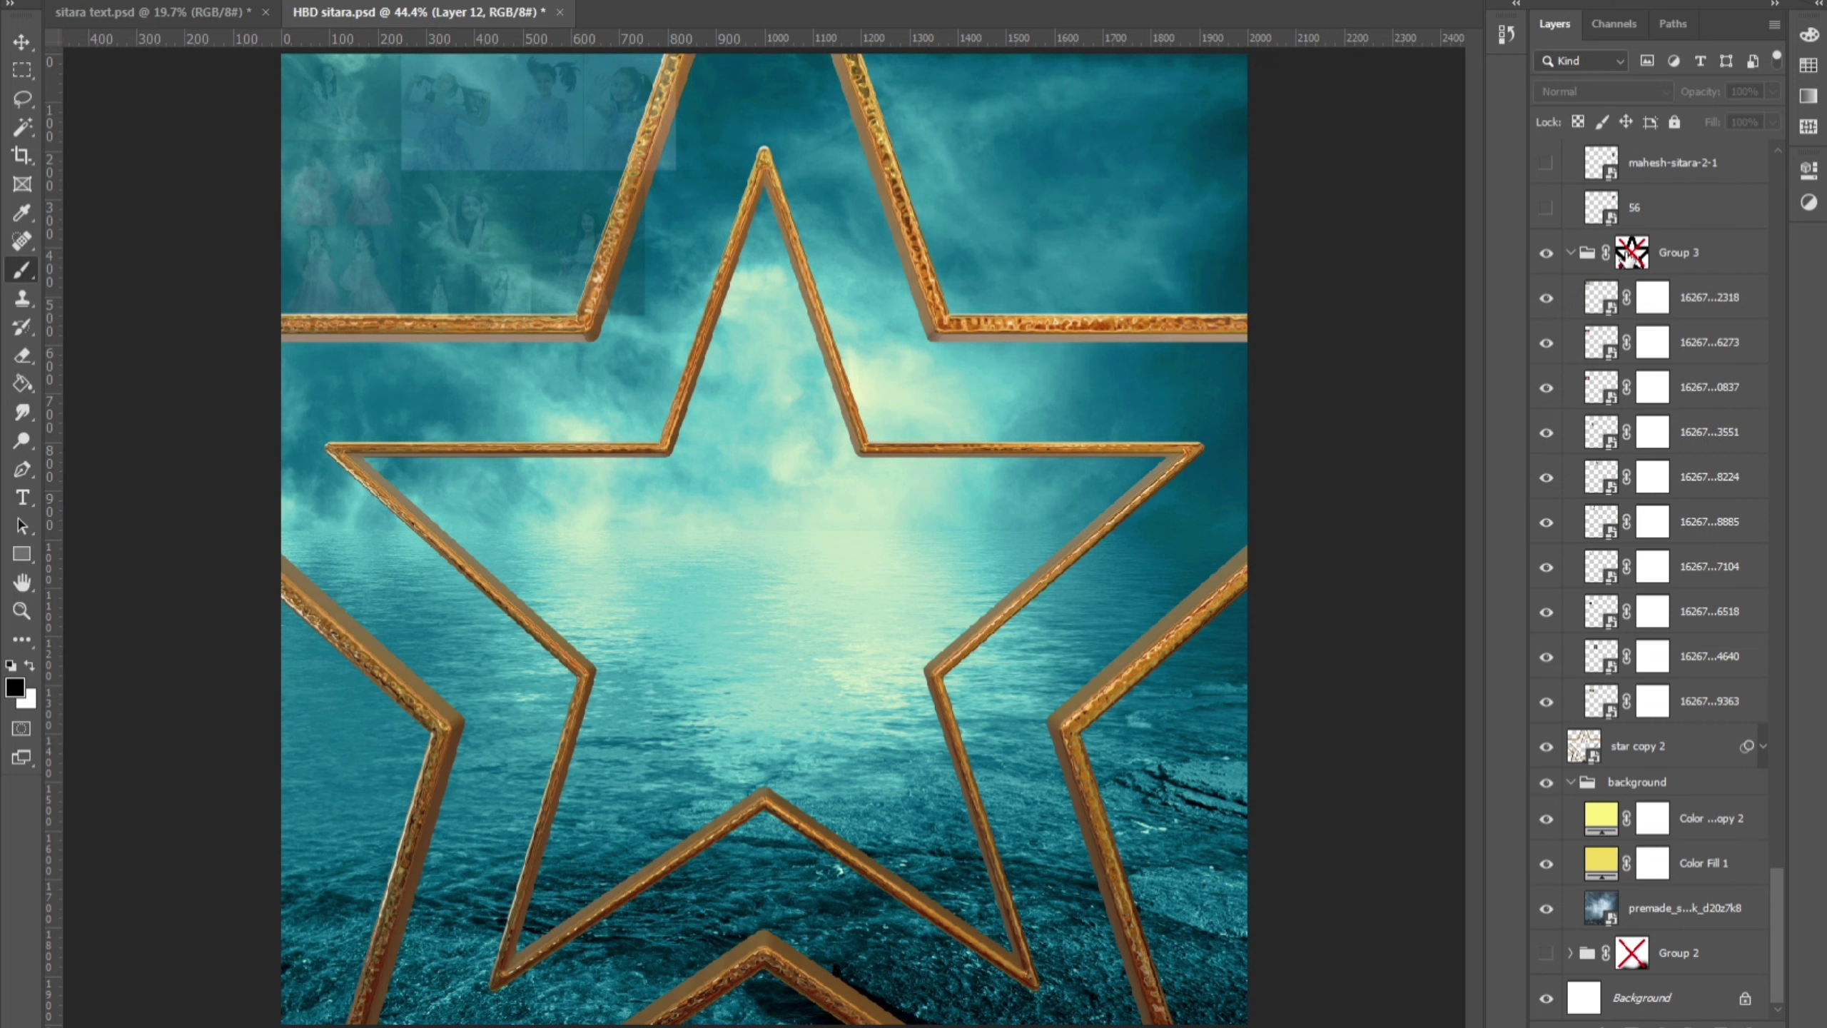
click(1632, 252)
Step: Show the first batch of Group 5 photo tiles in the top-right collage
scroll(1547, 432, up, 4)
scroll(1542, 444, up, 1)
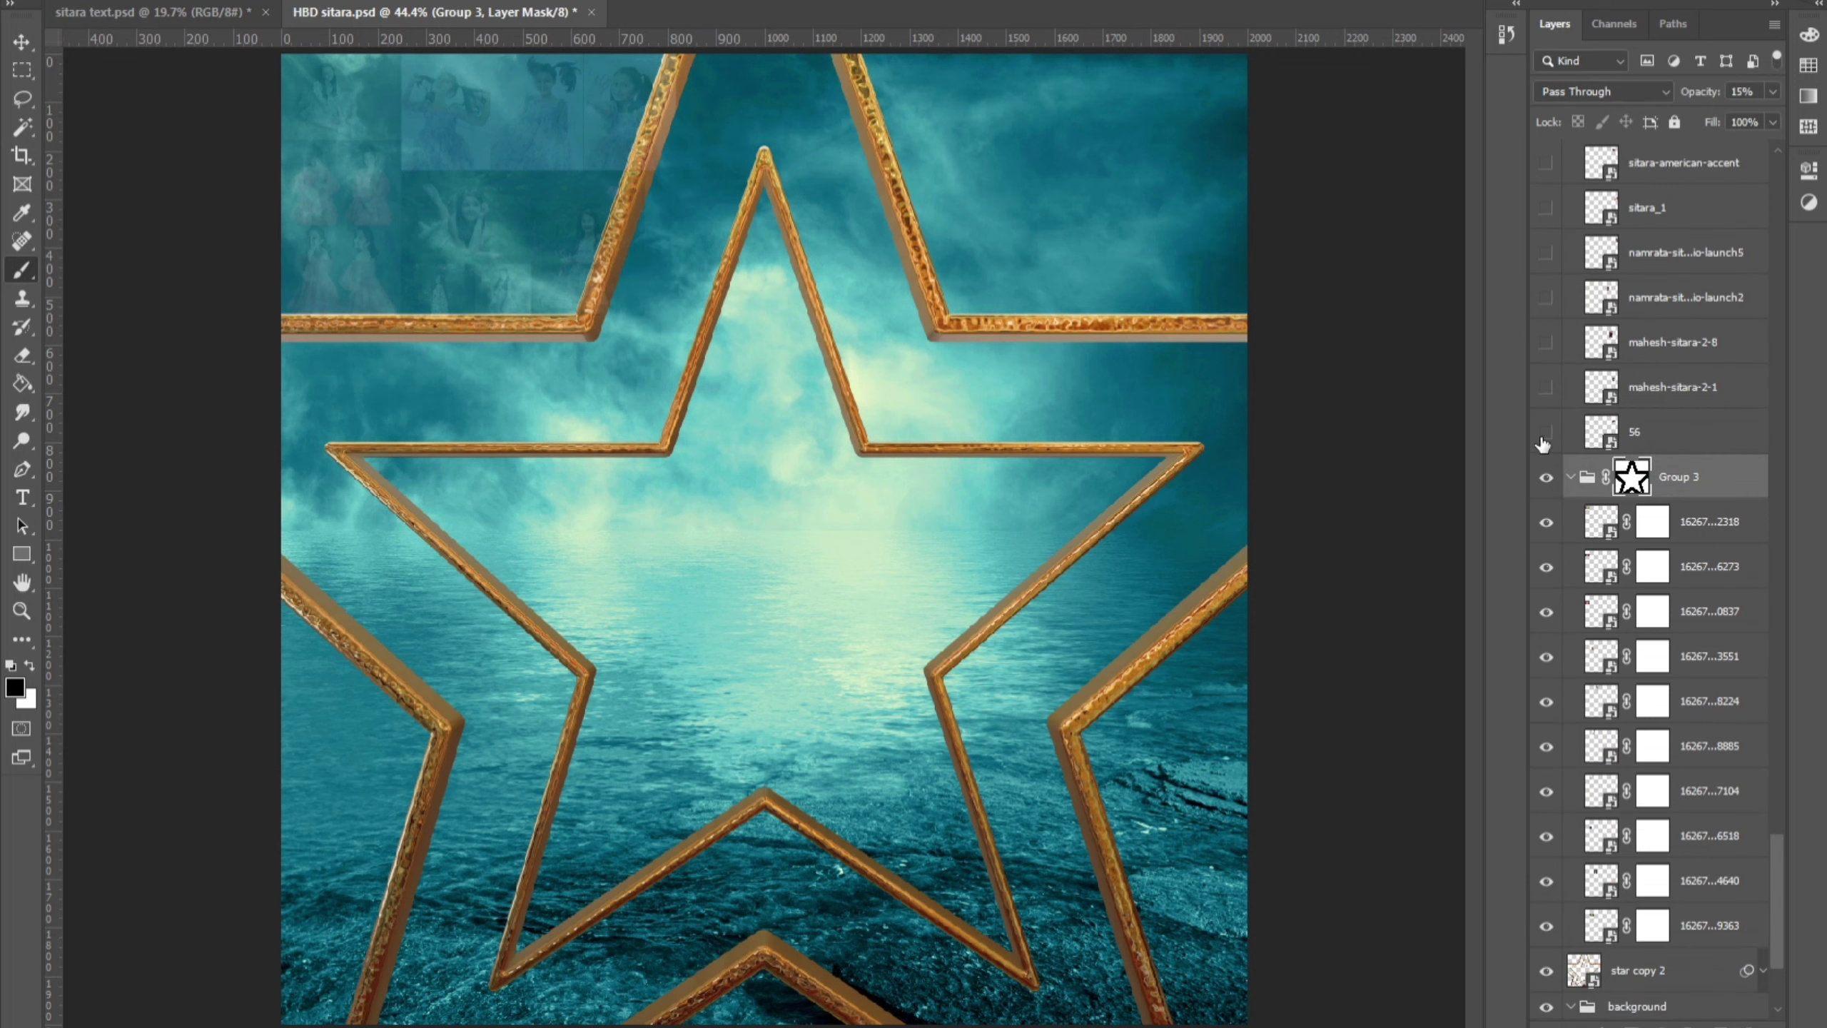
click(1547, 432)
scroll(1544, 450, up, 5)
scroll(1543, 504, up, 3)
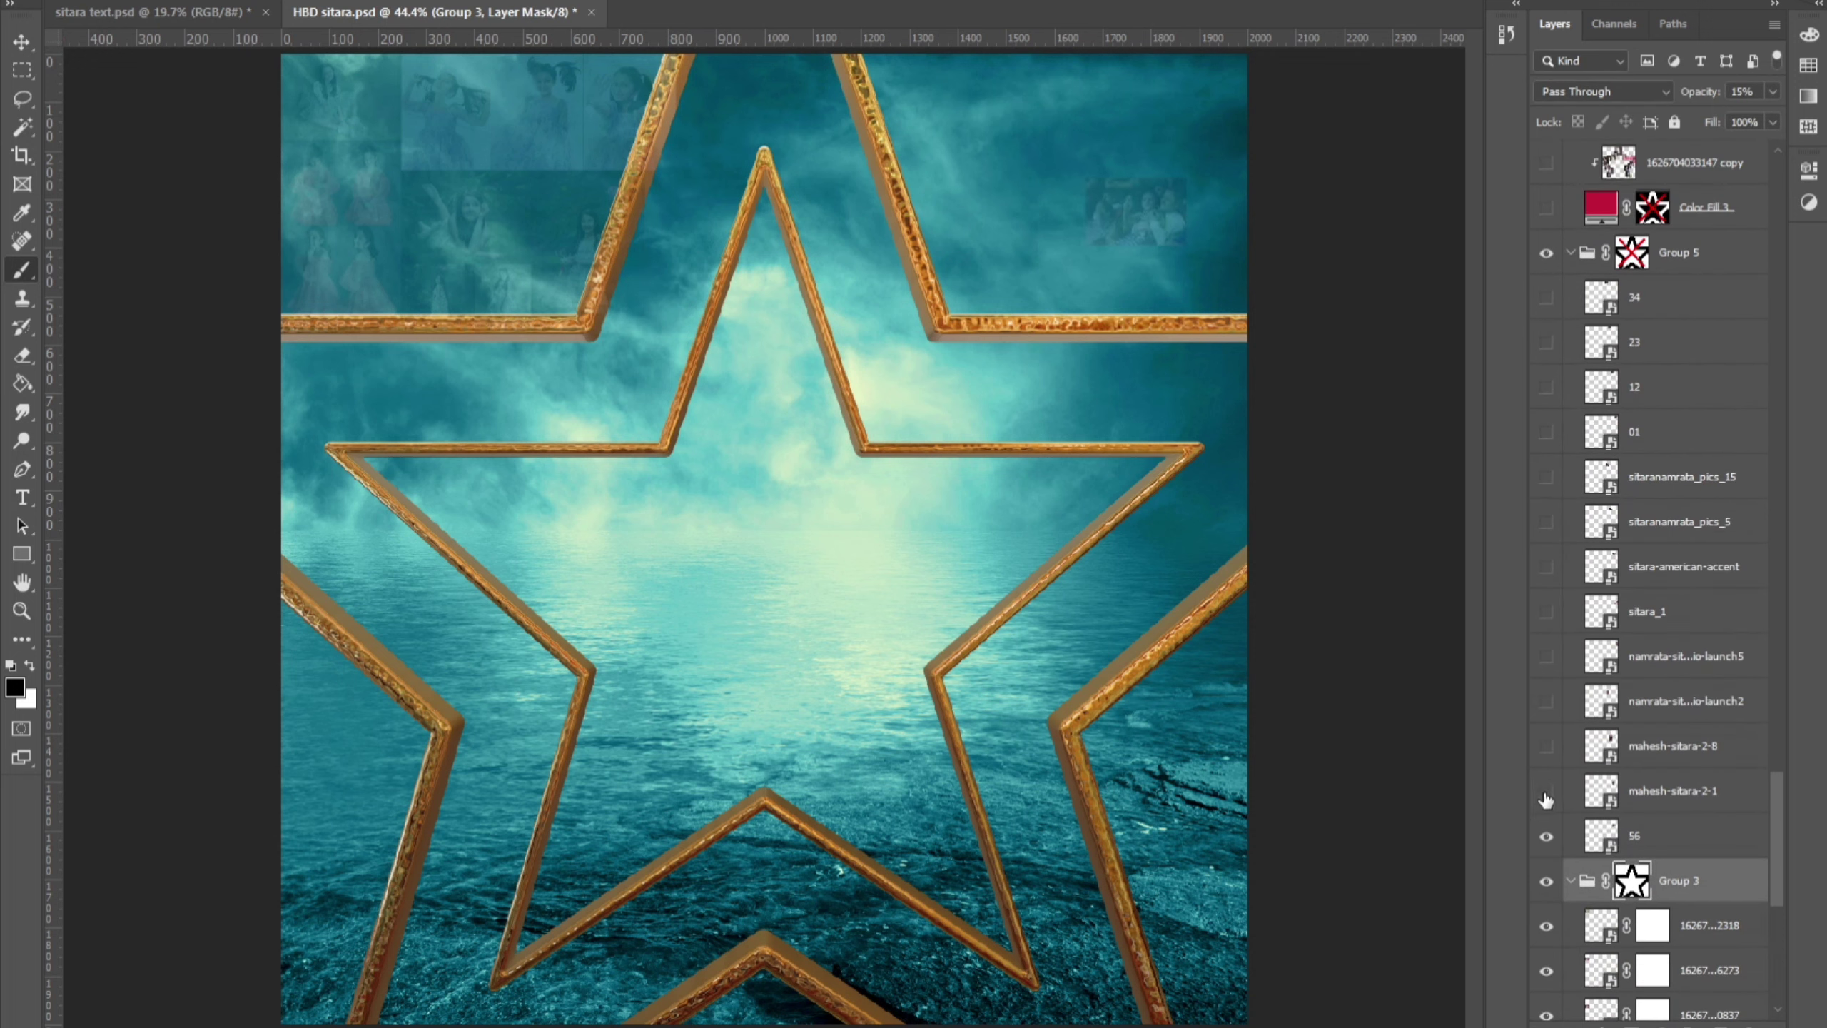
drag(1546, 799, 1555, 614)
Step: Show the sitara-american-accent photo and remaining top-right photos, and select Group 5
click(1546, 612)
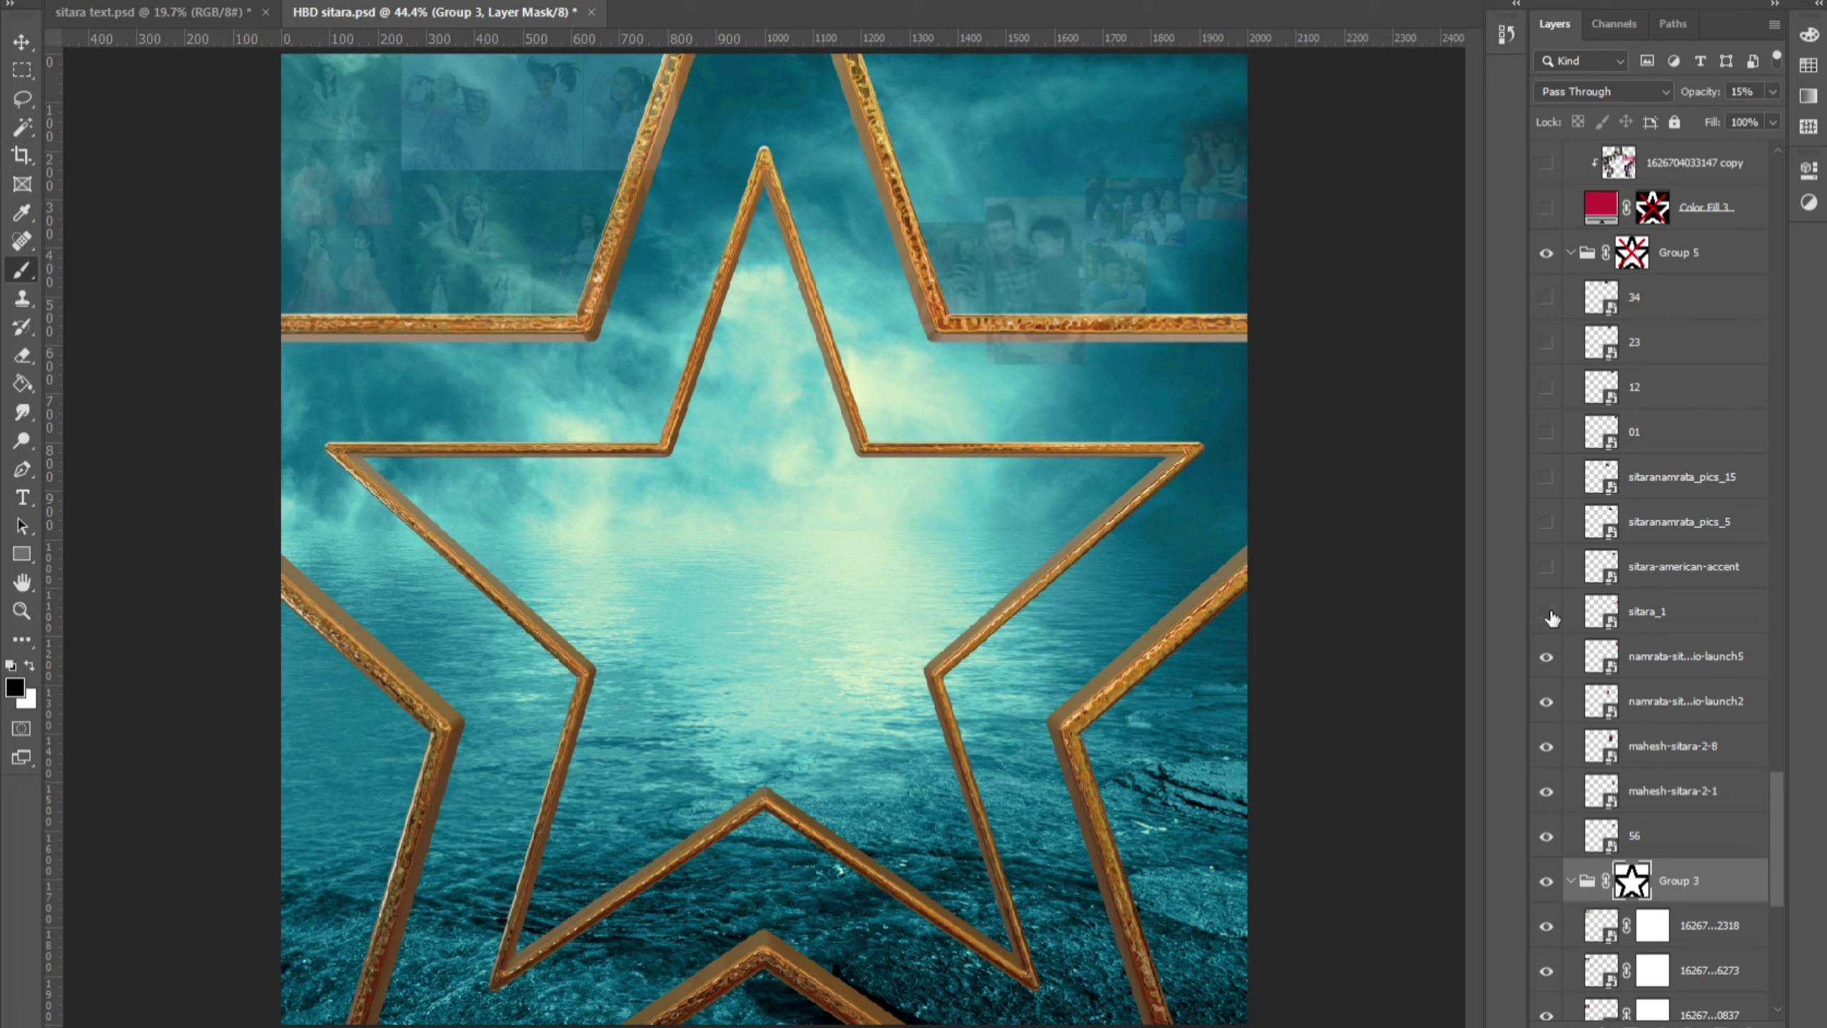
click(1546, 567)
drag(1549, 532, 1546, 297)
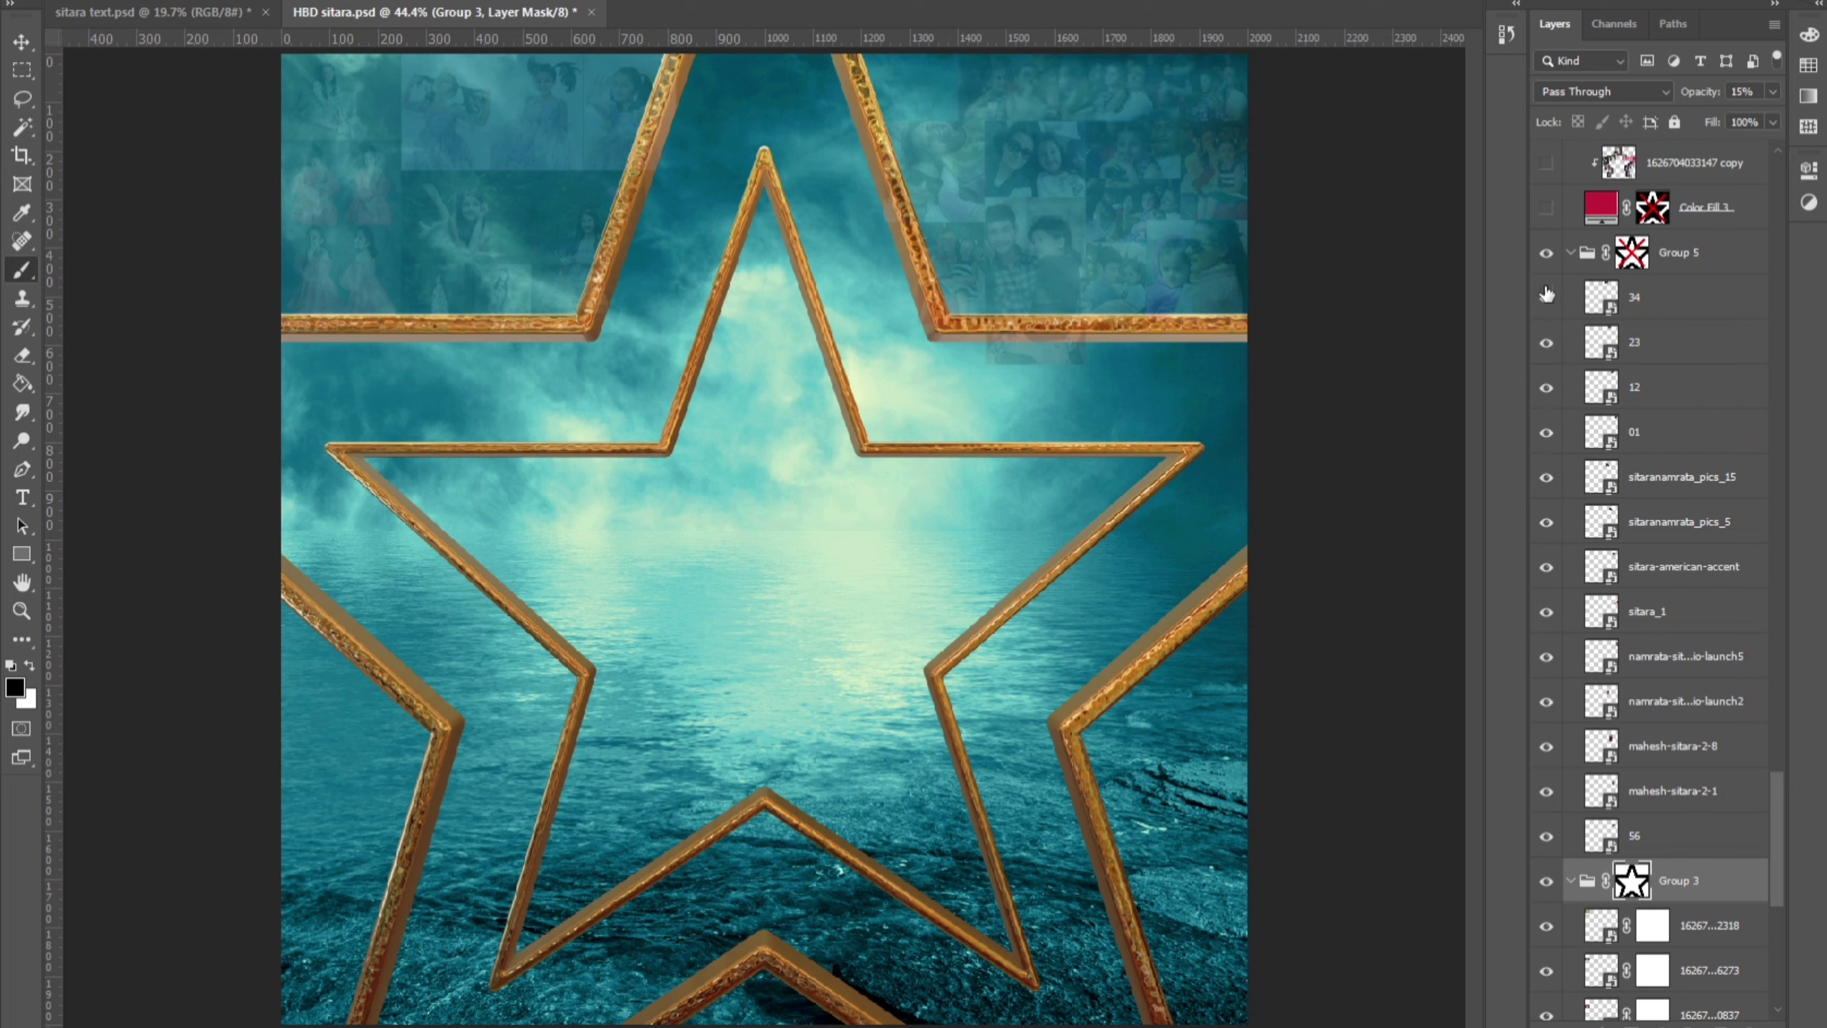
click(1682, 261)
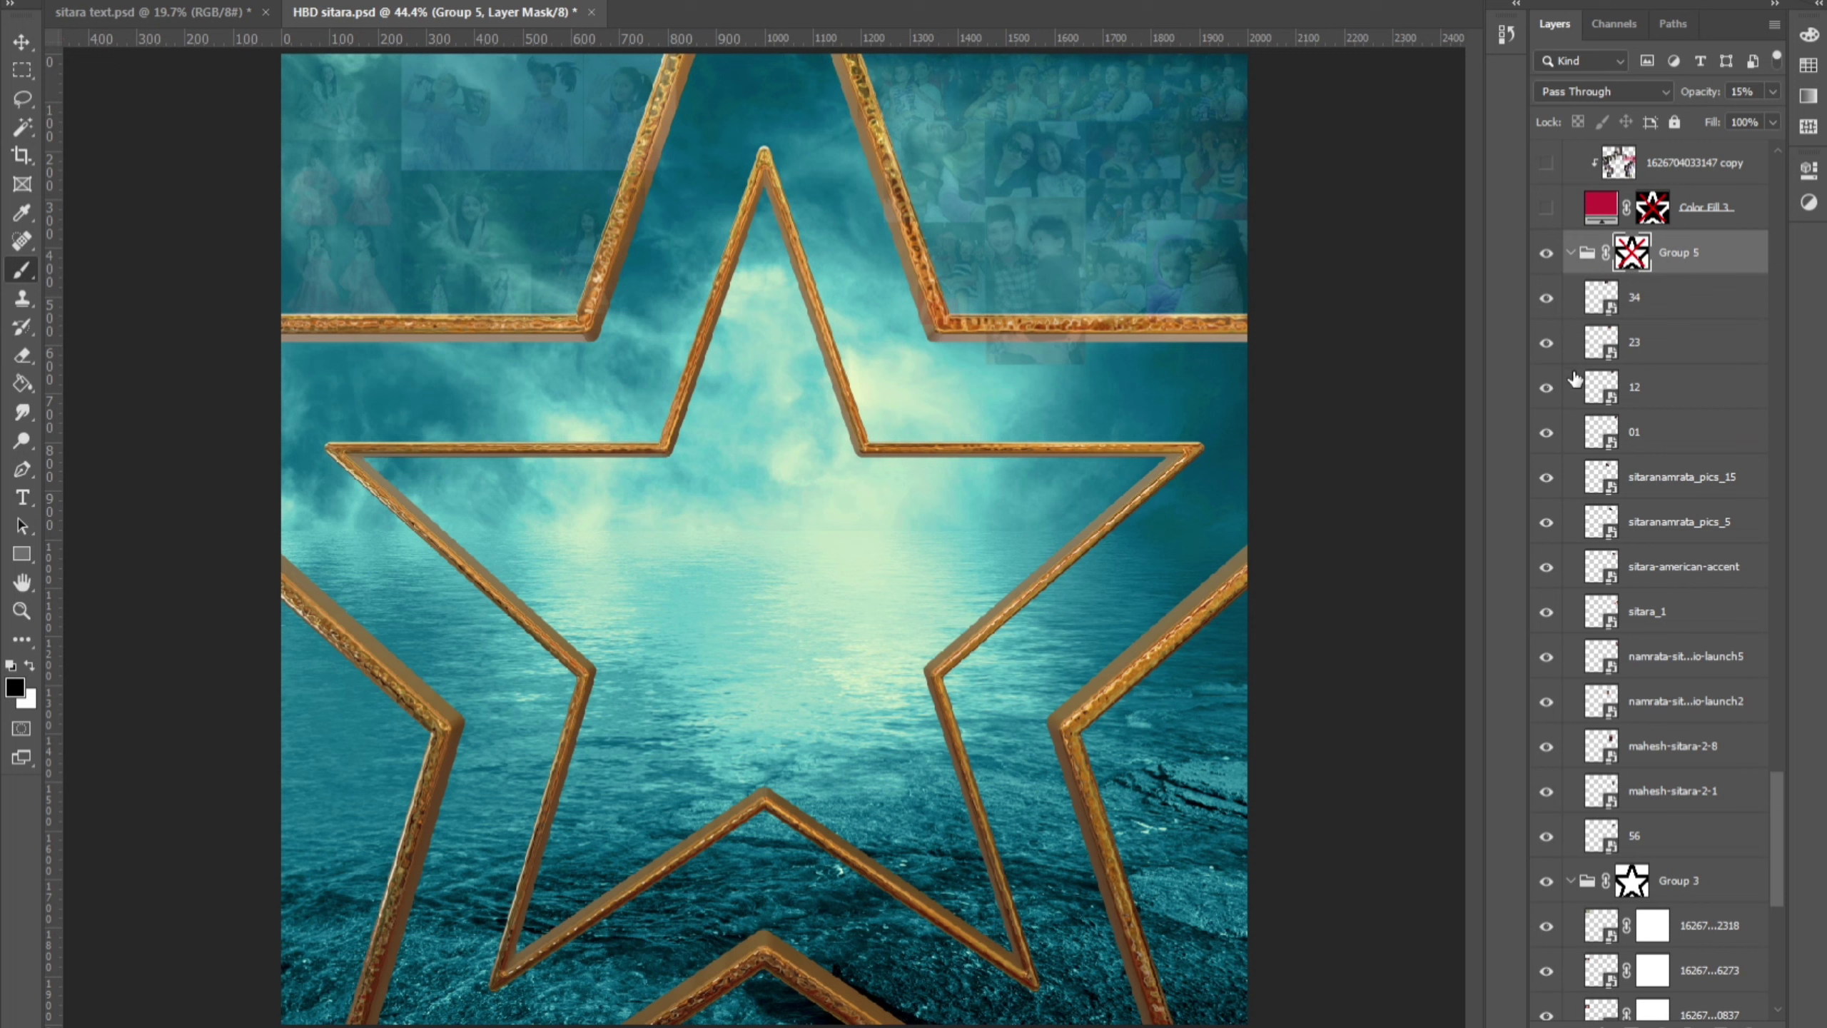
scroll(1573, 380, up, 1)
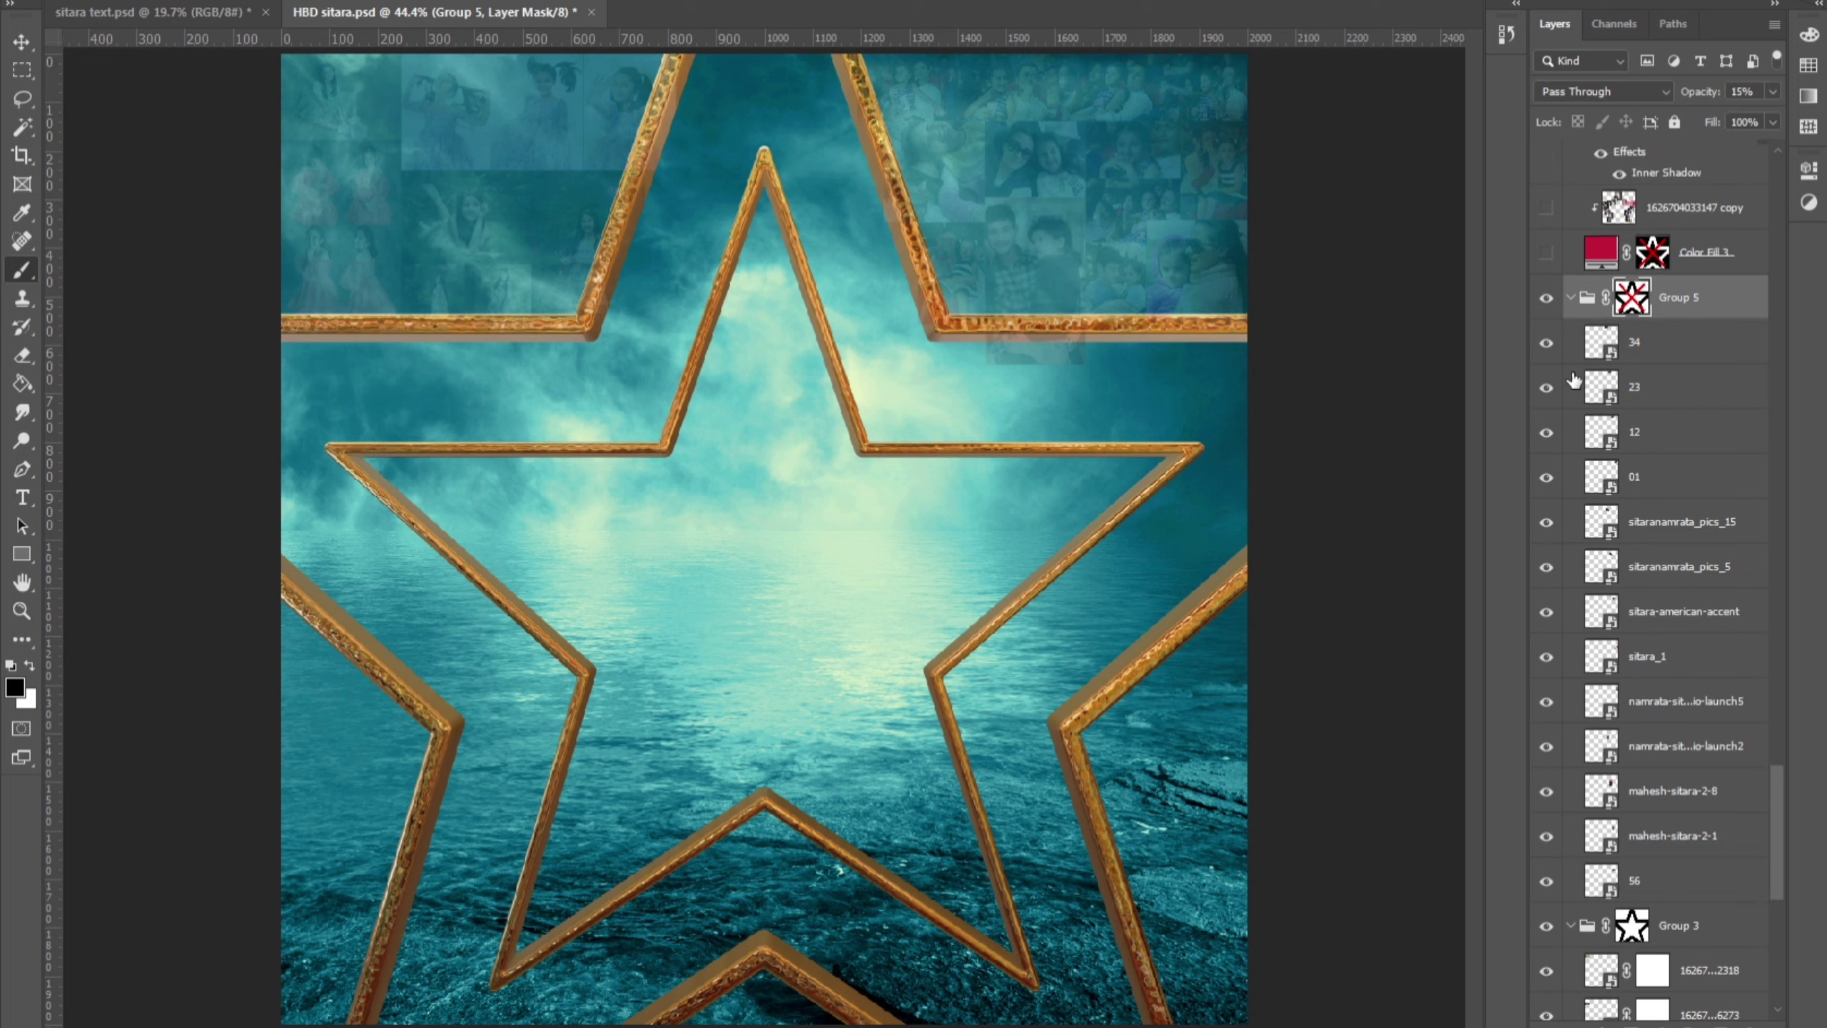
scroll(1573, 380, up, 6)
shift+click(1633, 569)
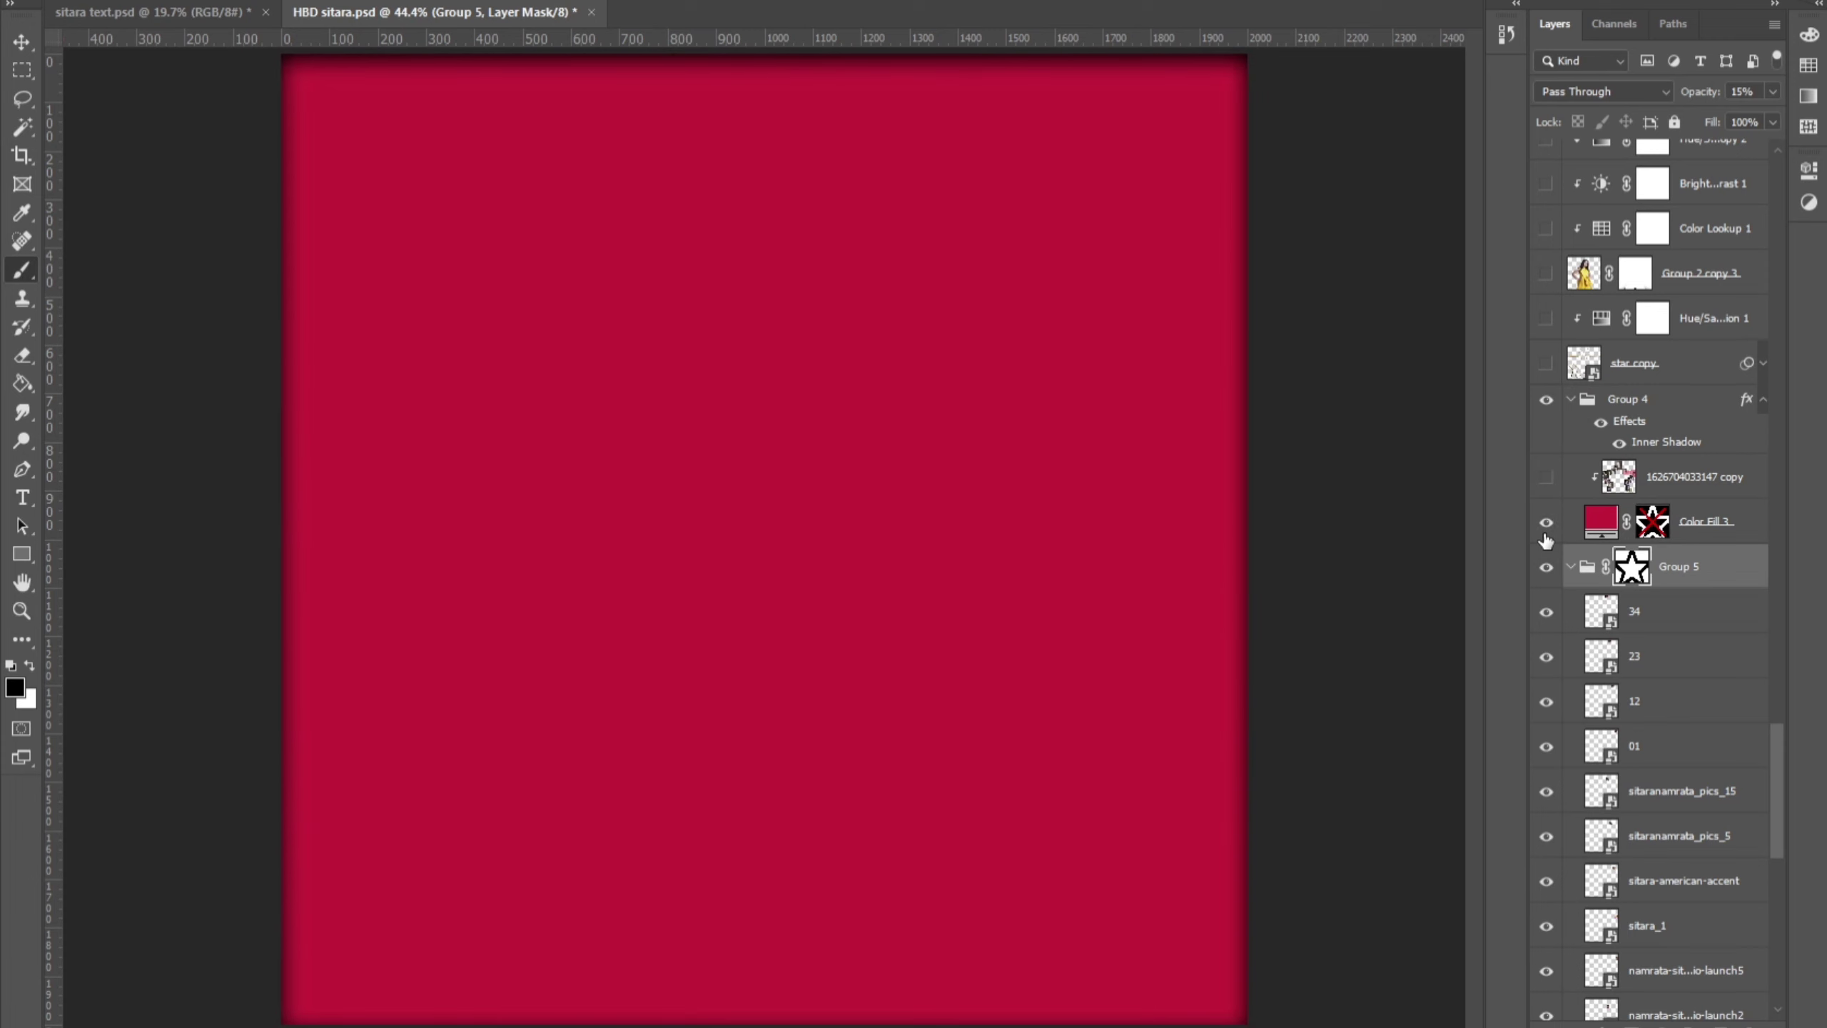
shift+click(1652, 521)
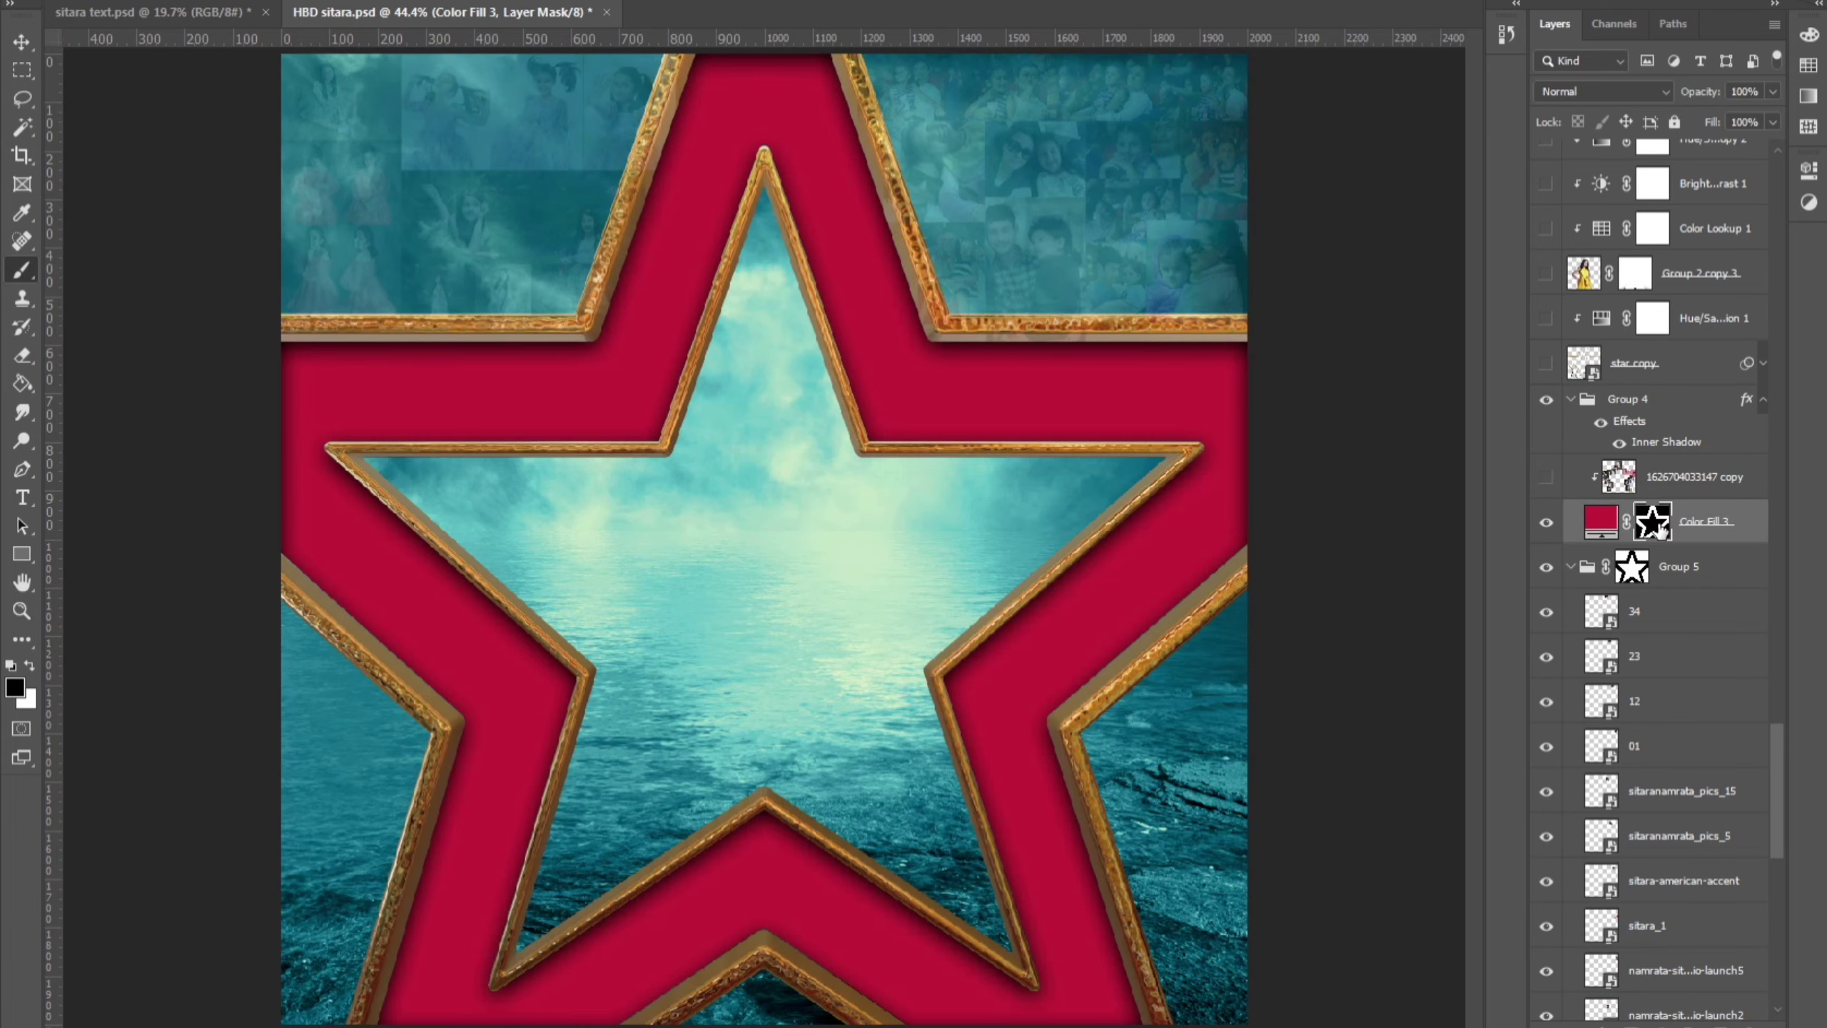
click(1546, 479)
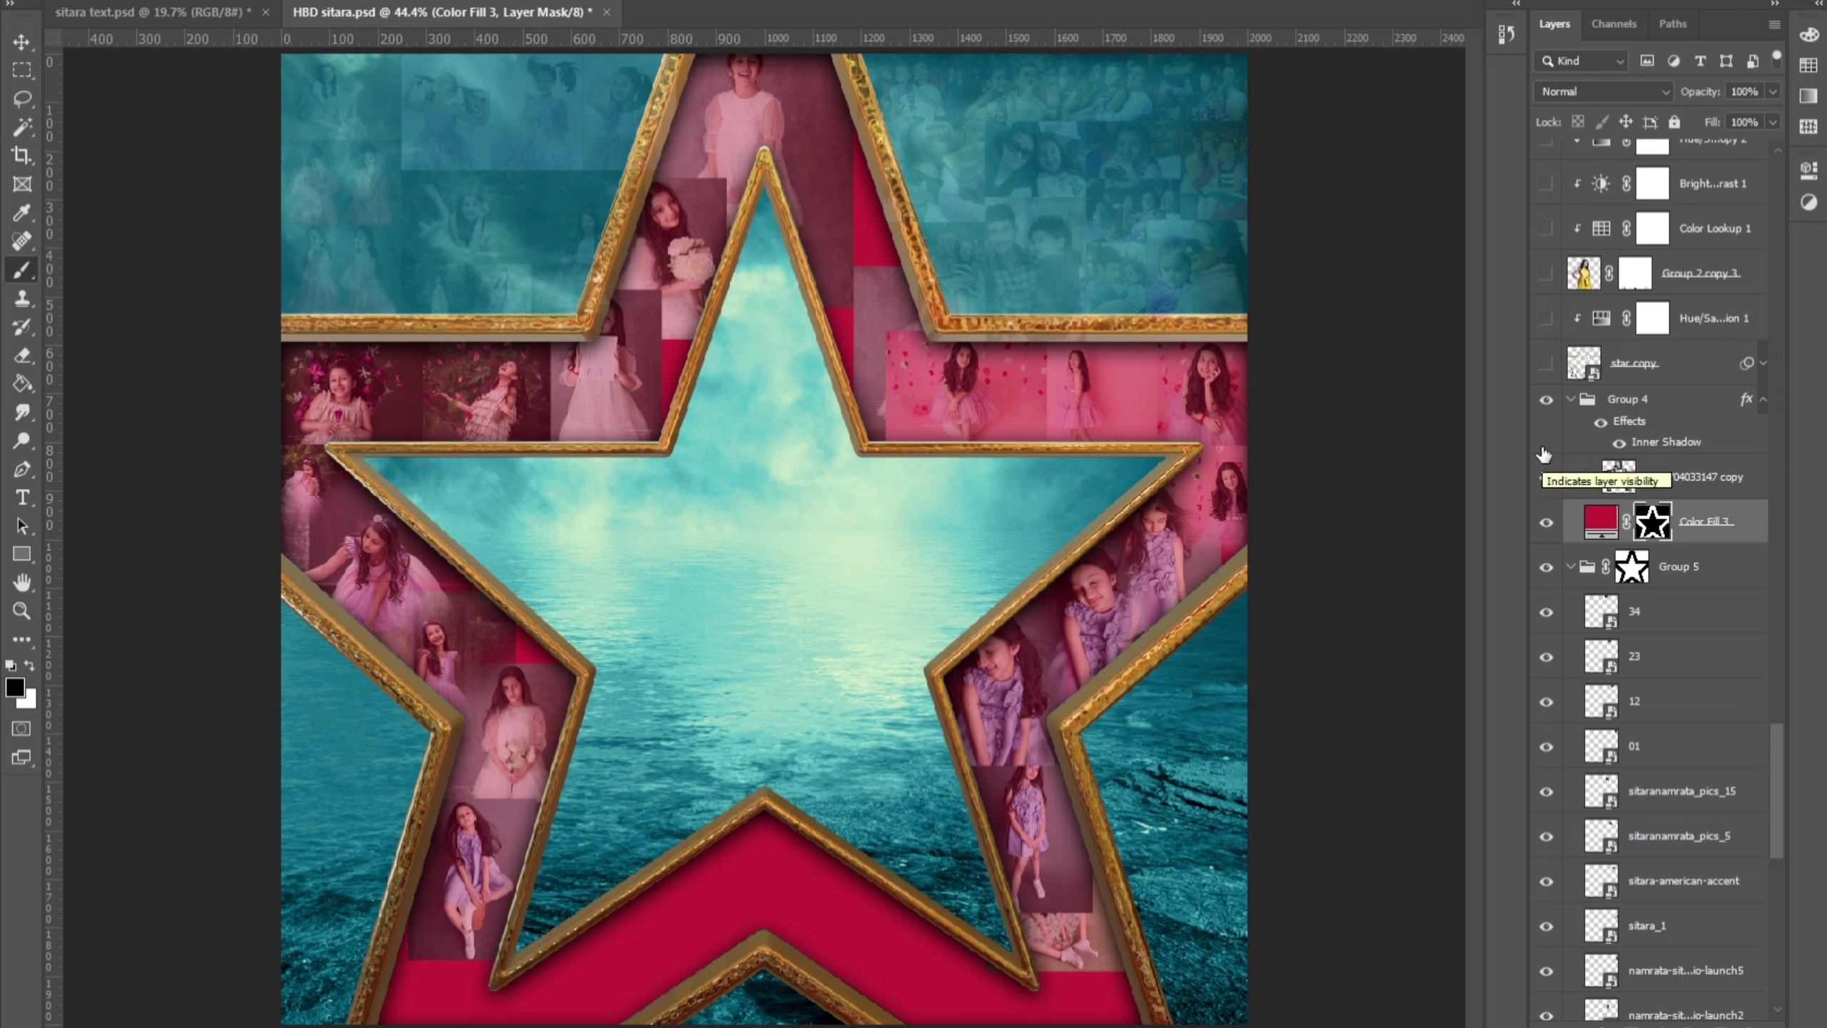
click(1545, 363)
scroll(1554, 432, up, 5)
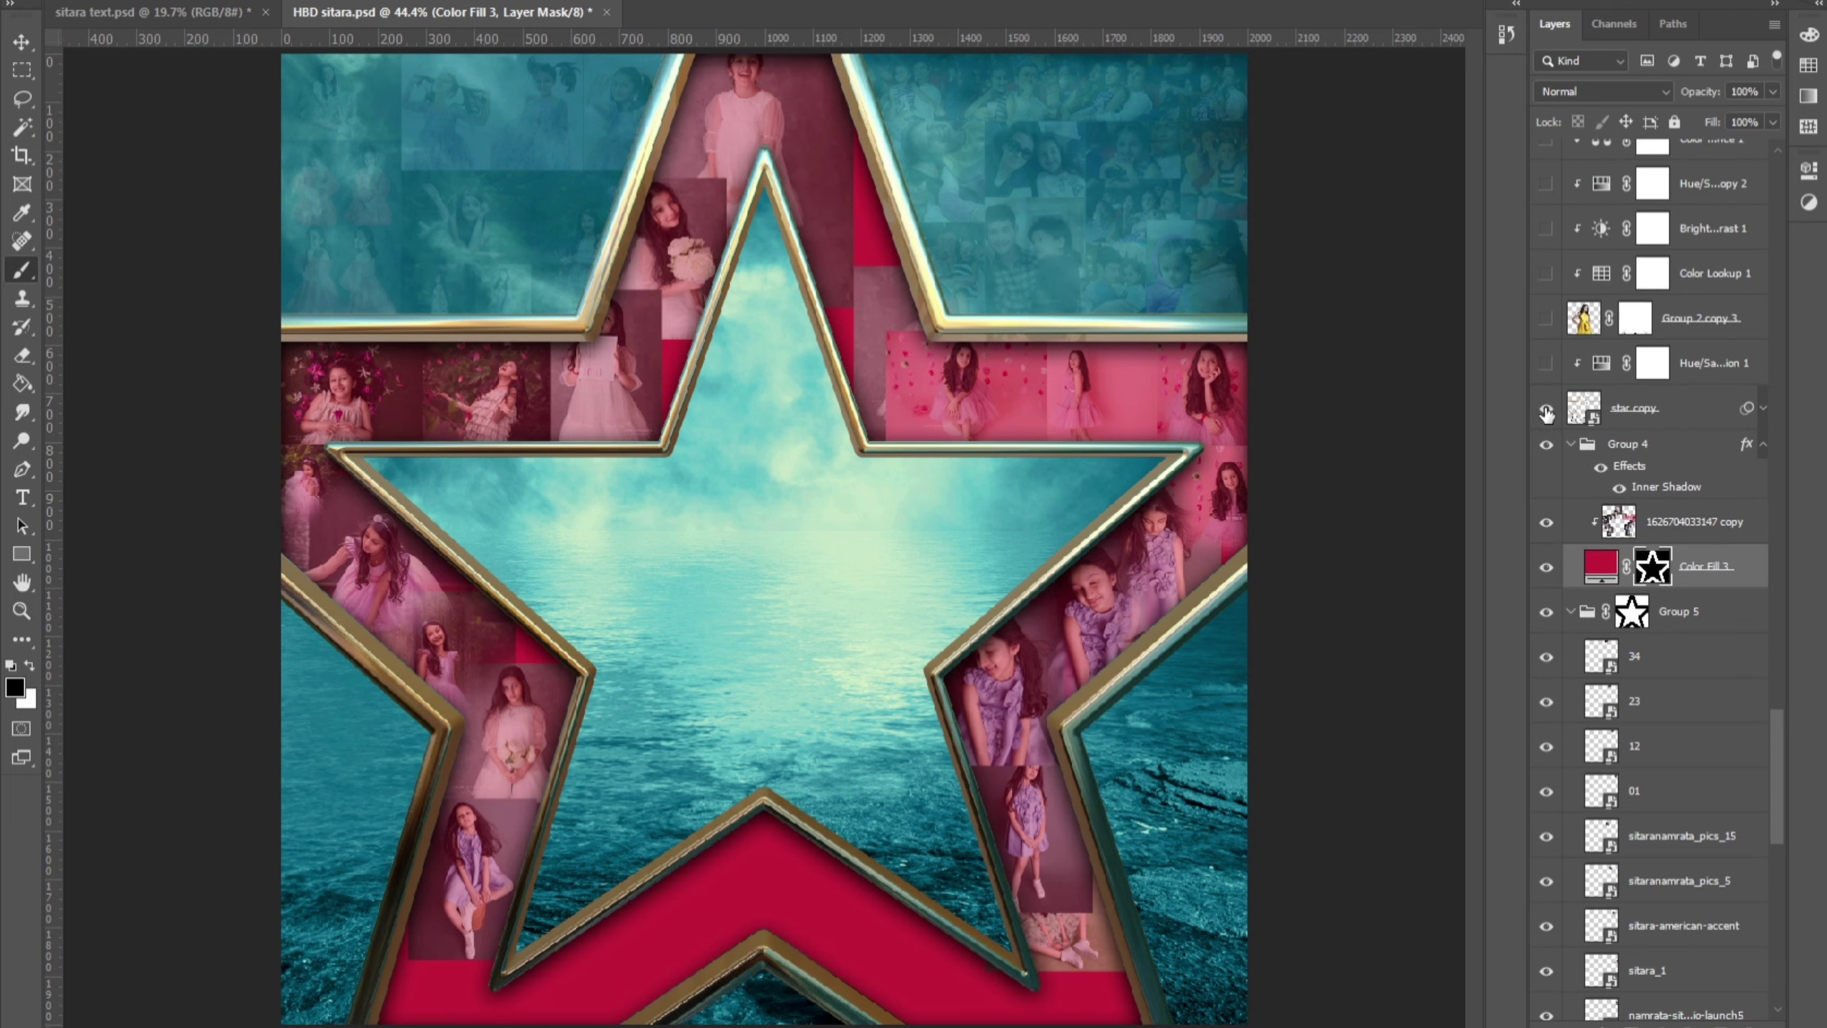
click(1545, 543)
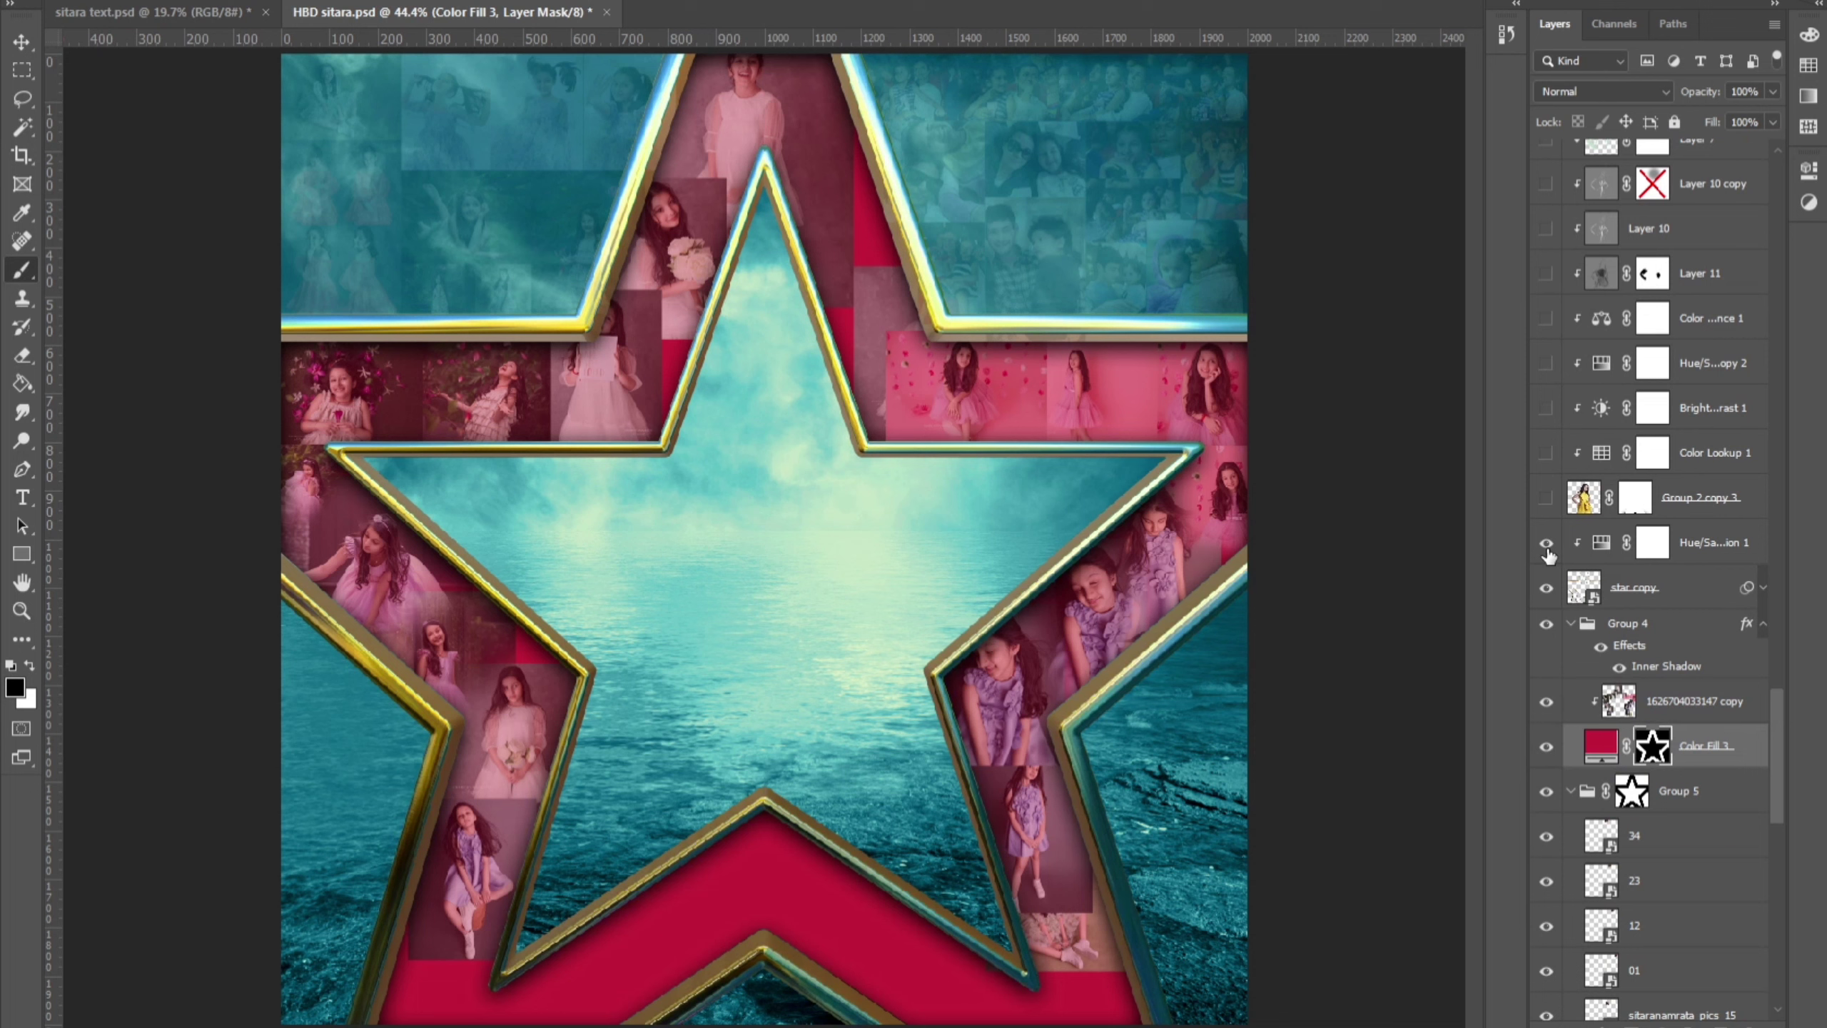
Step: Show the girl in the yellow dress (Group 2 copy 3) with her clipped colour adjustments
click(1545, 499)
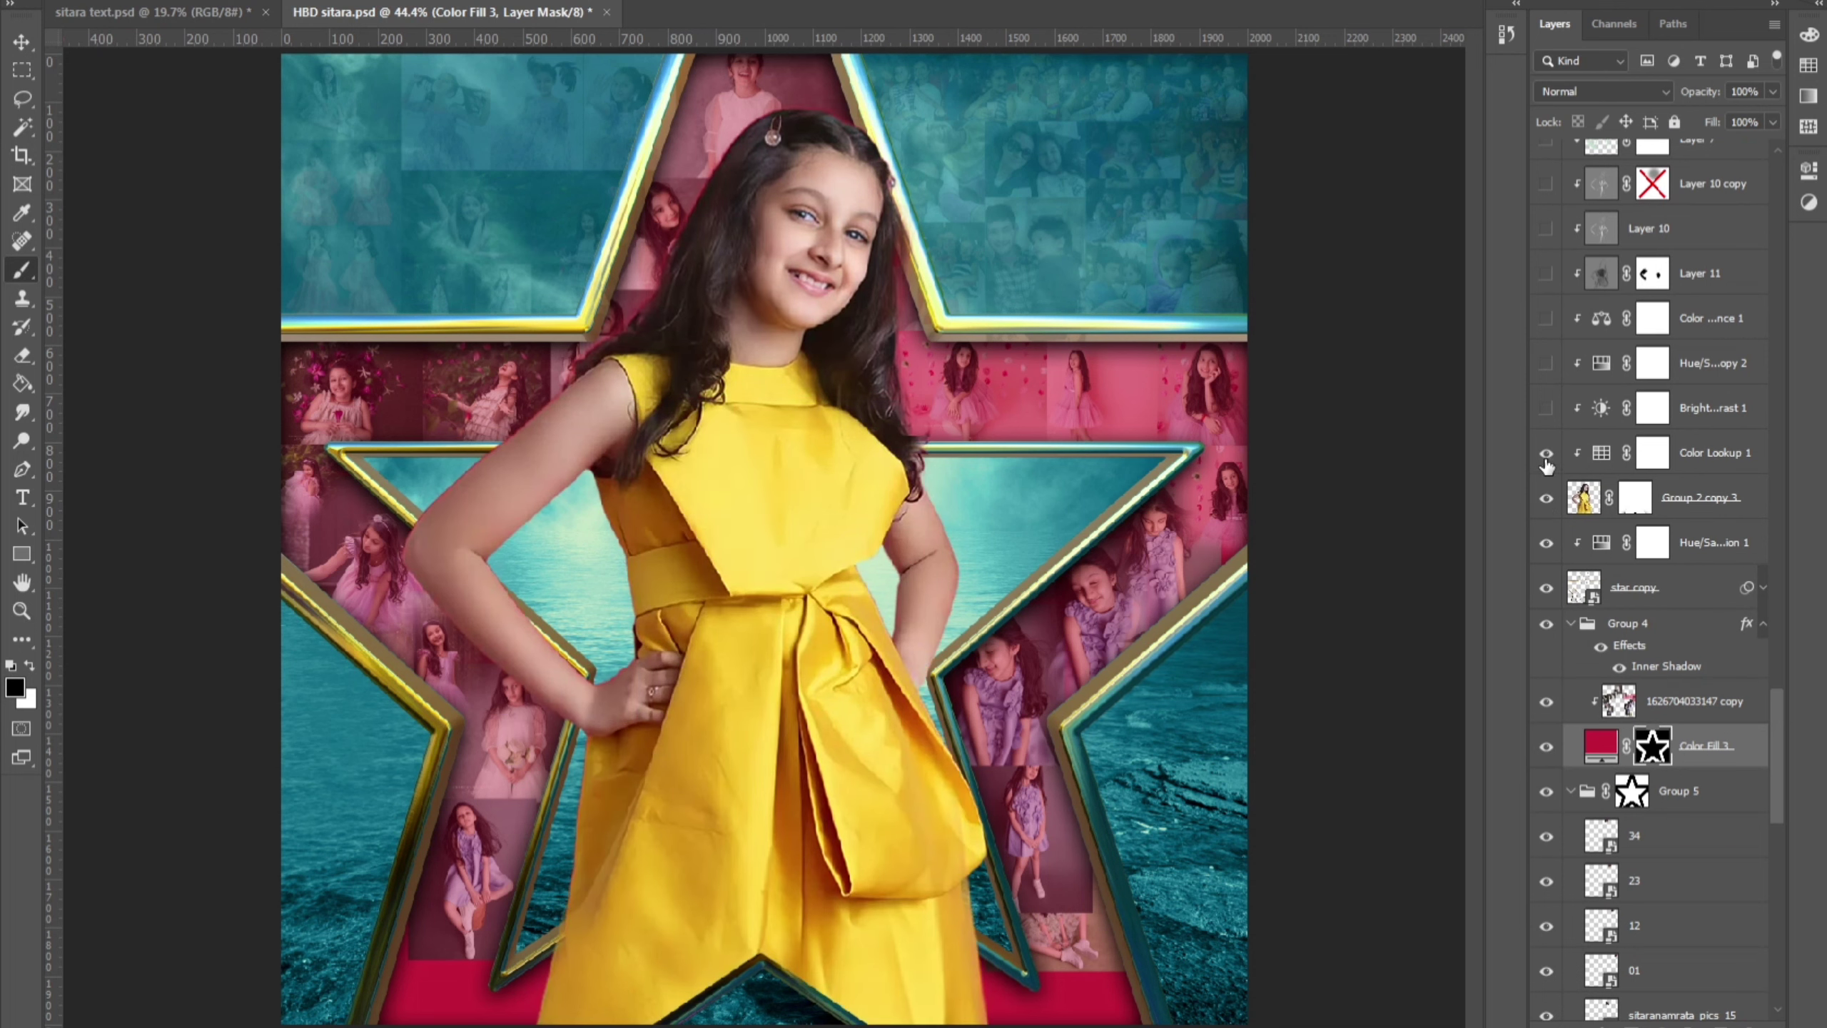
click(1545, 408)
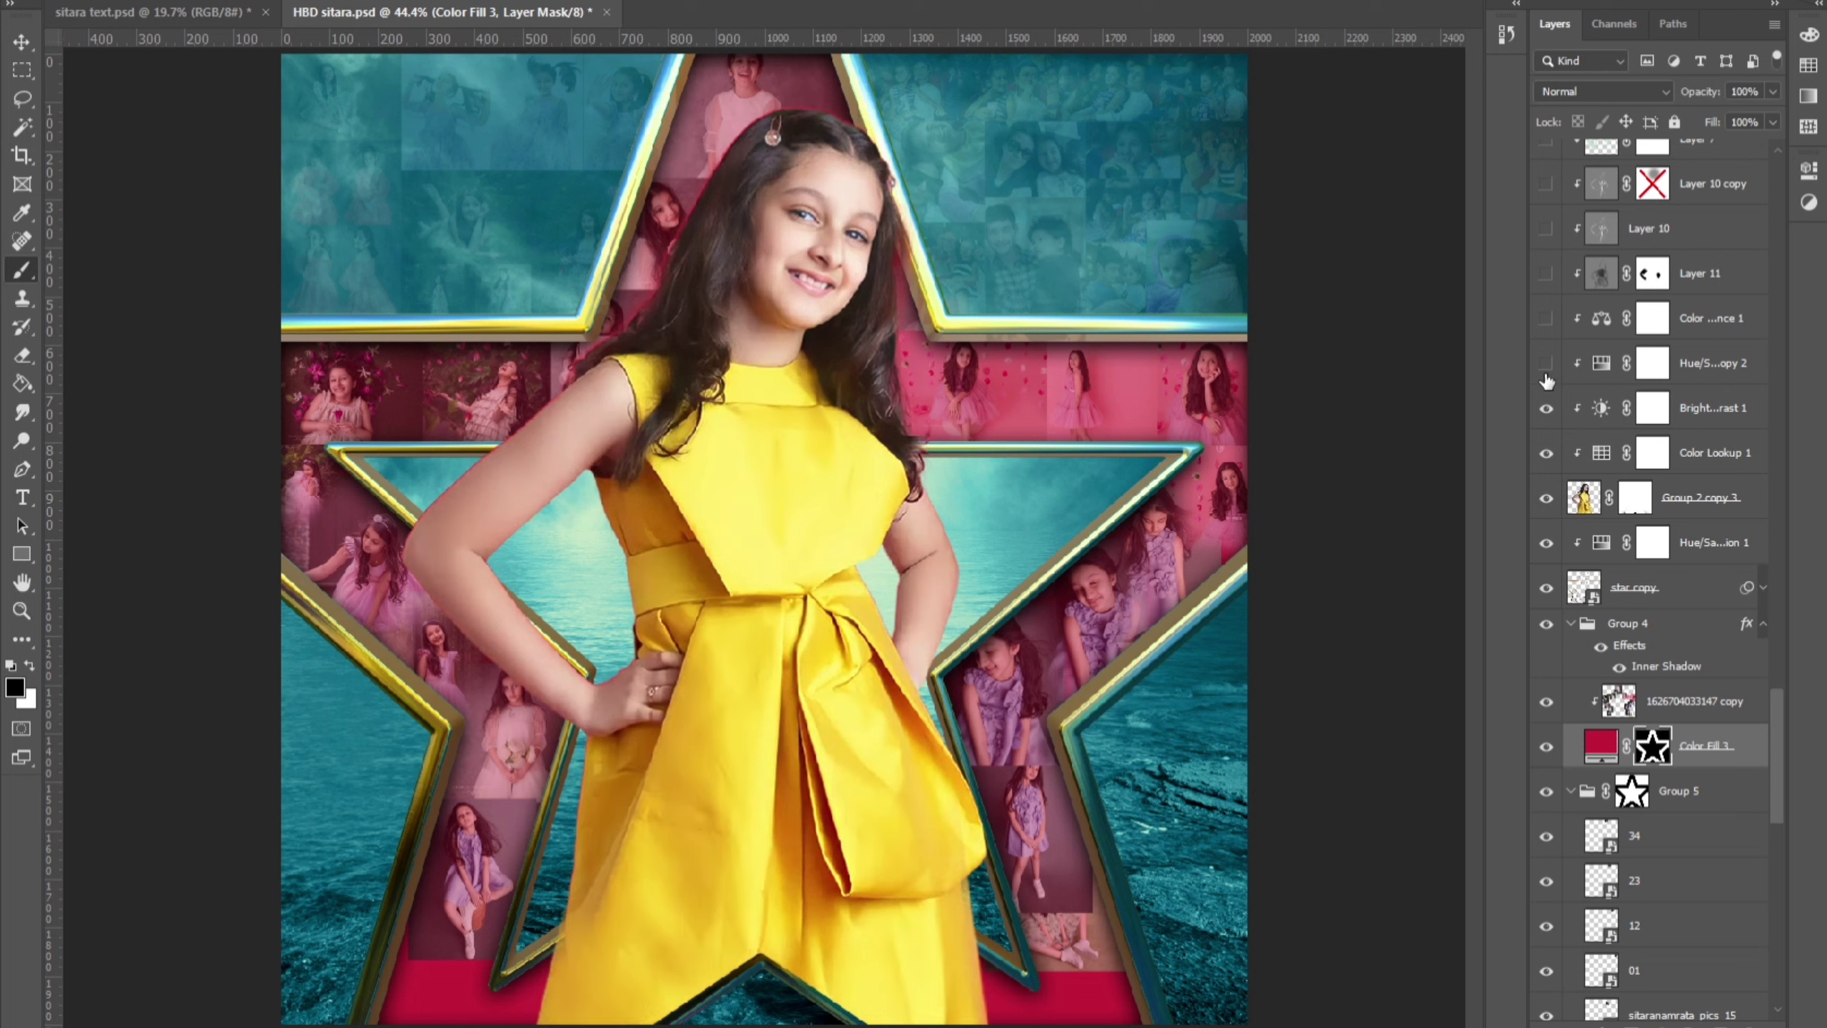
click(1545, 362)
click(1545, 317)
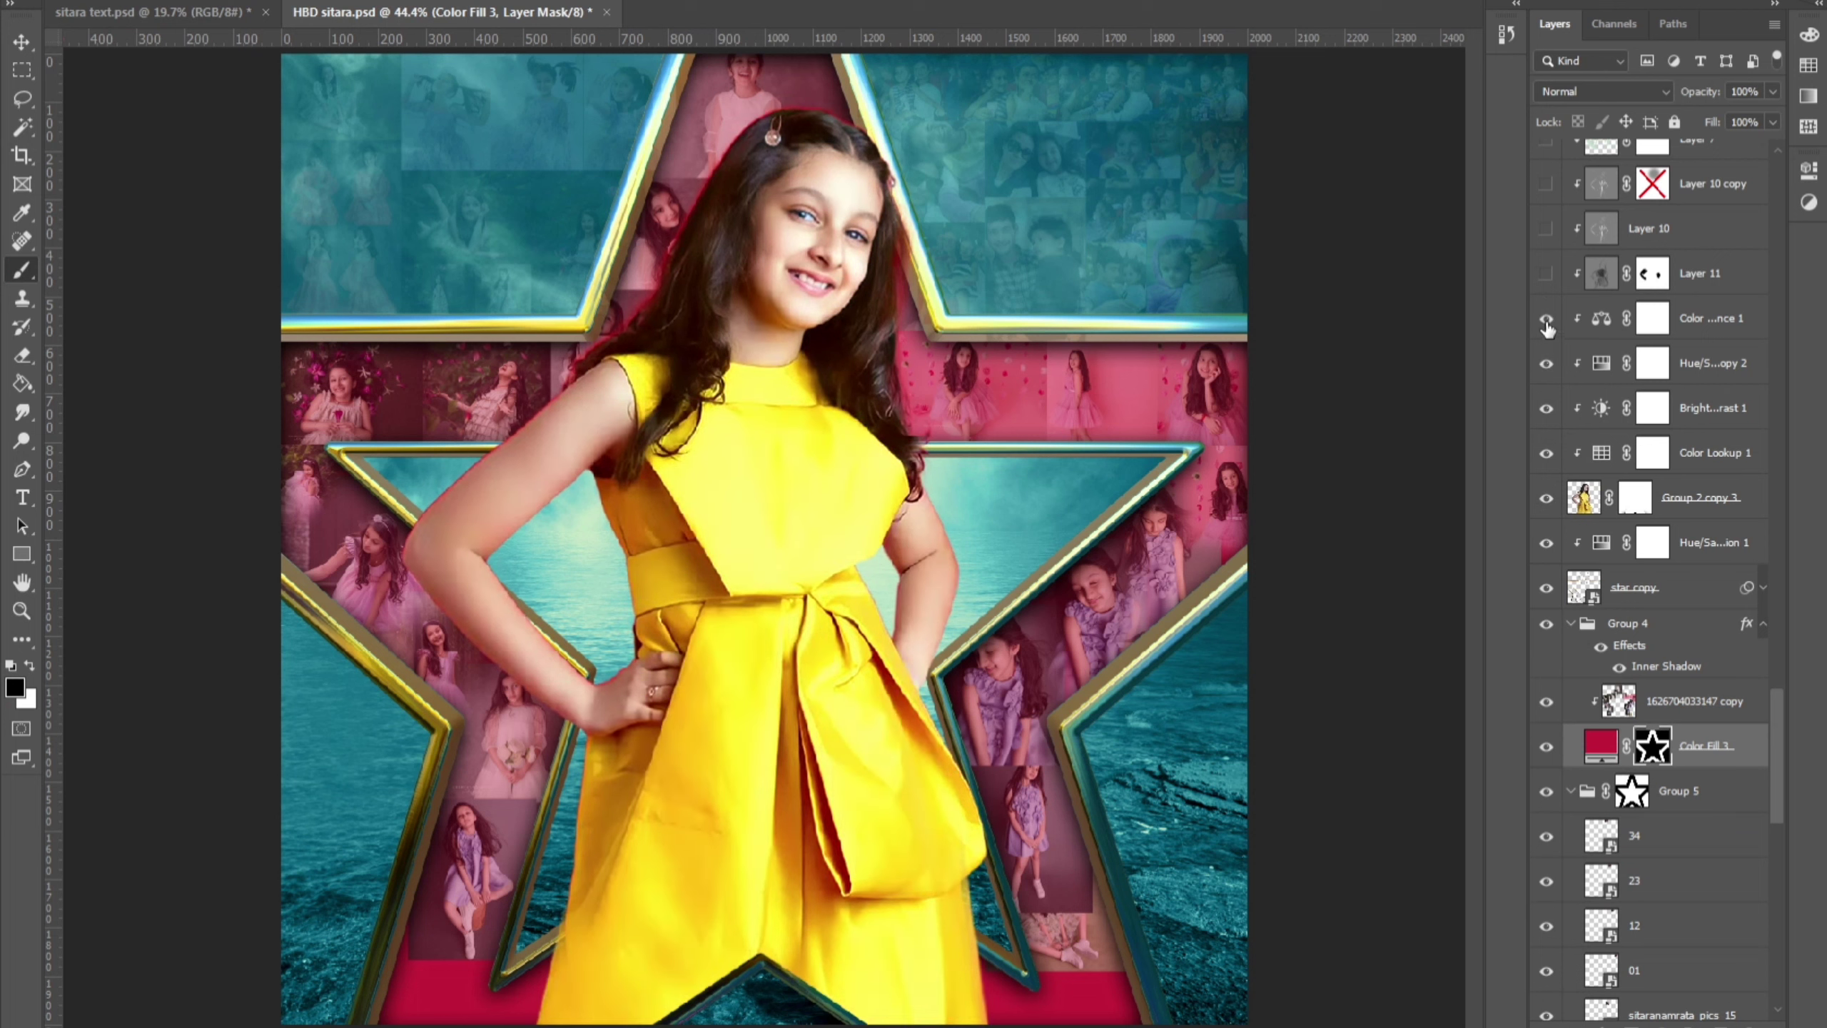
click(1545, 273)
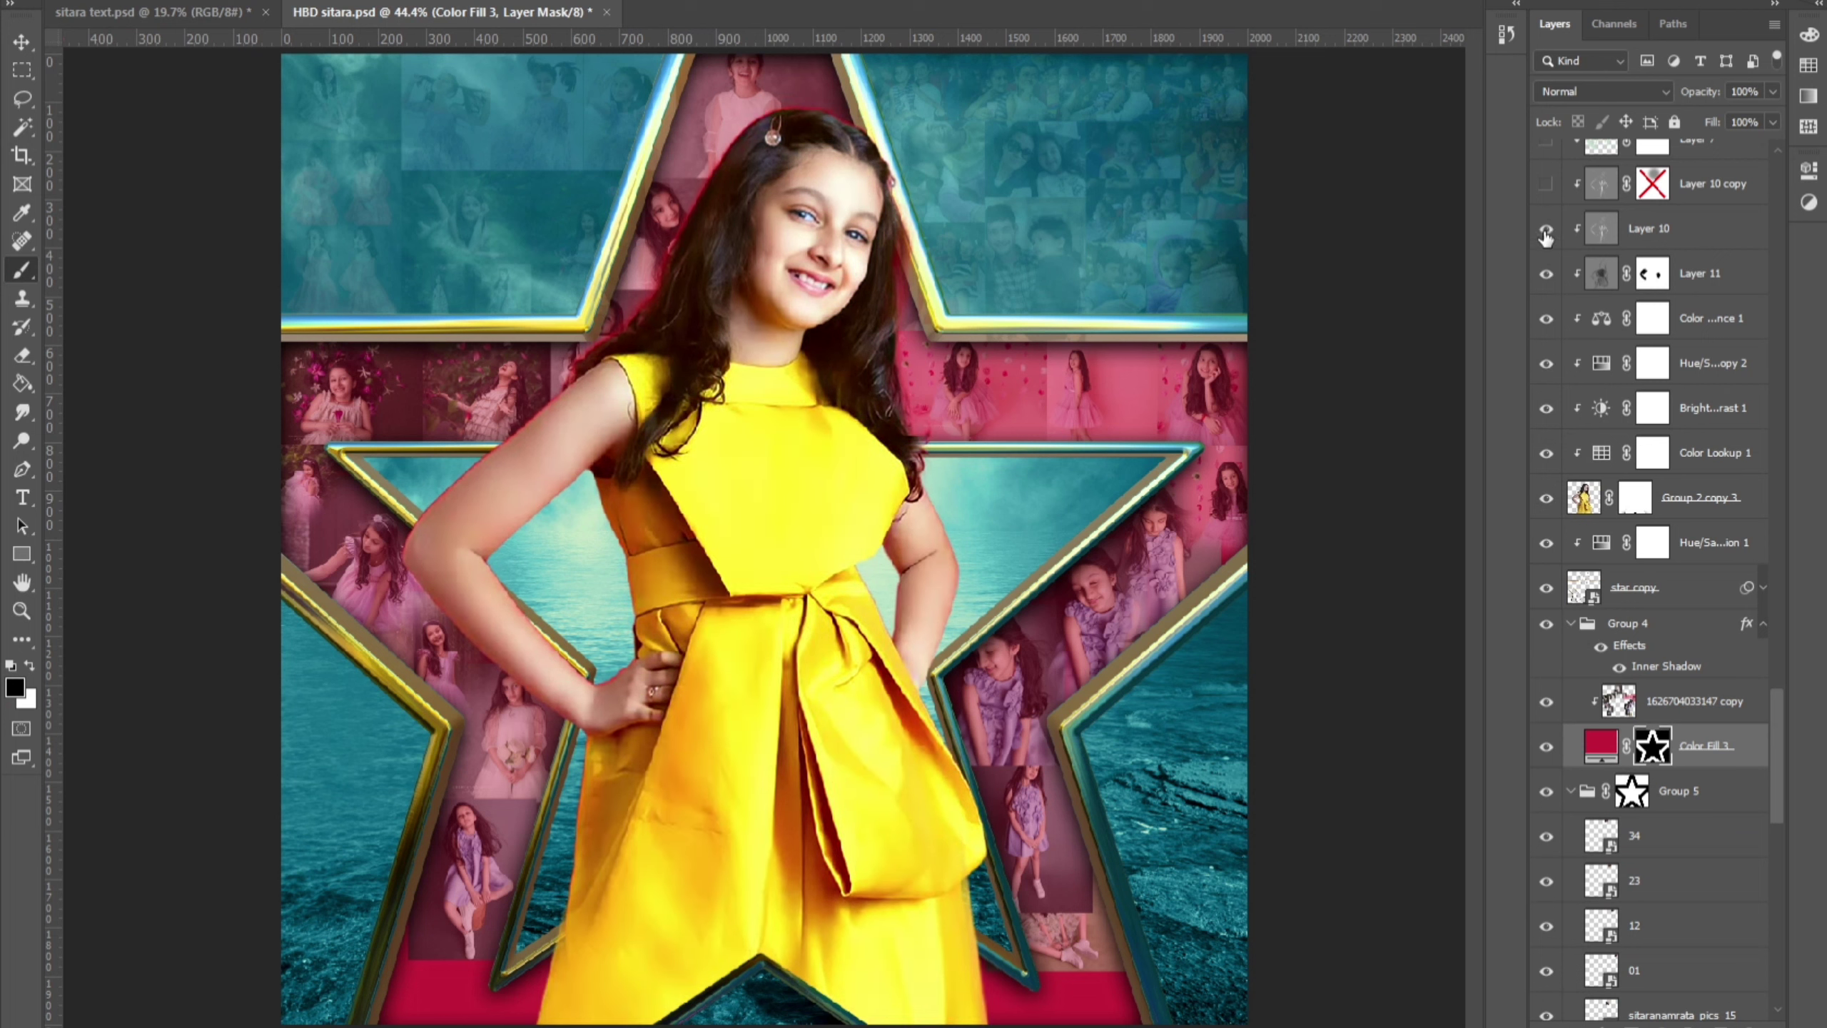
Step: Turn on the retouch Layers 7–11 for highlights on the girl's arm and dress
scroll(1545, 238, up, 2)
scroll(1545, 238, up, 1)
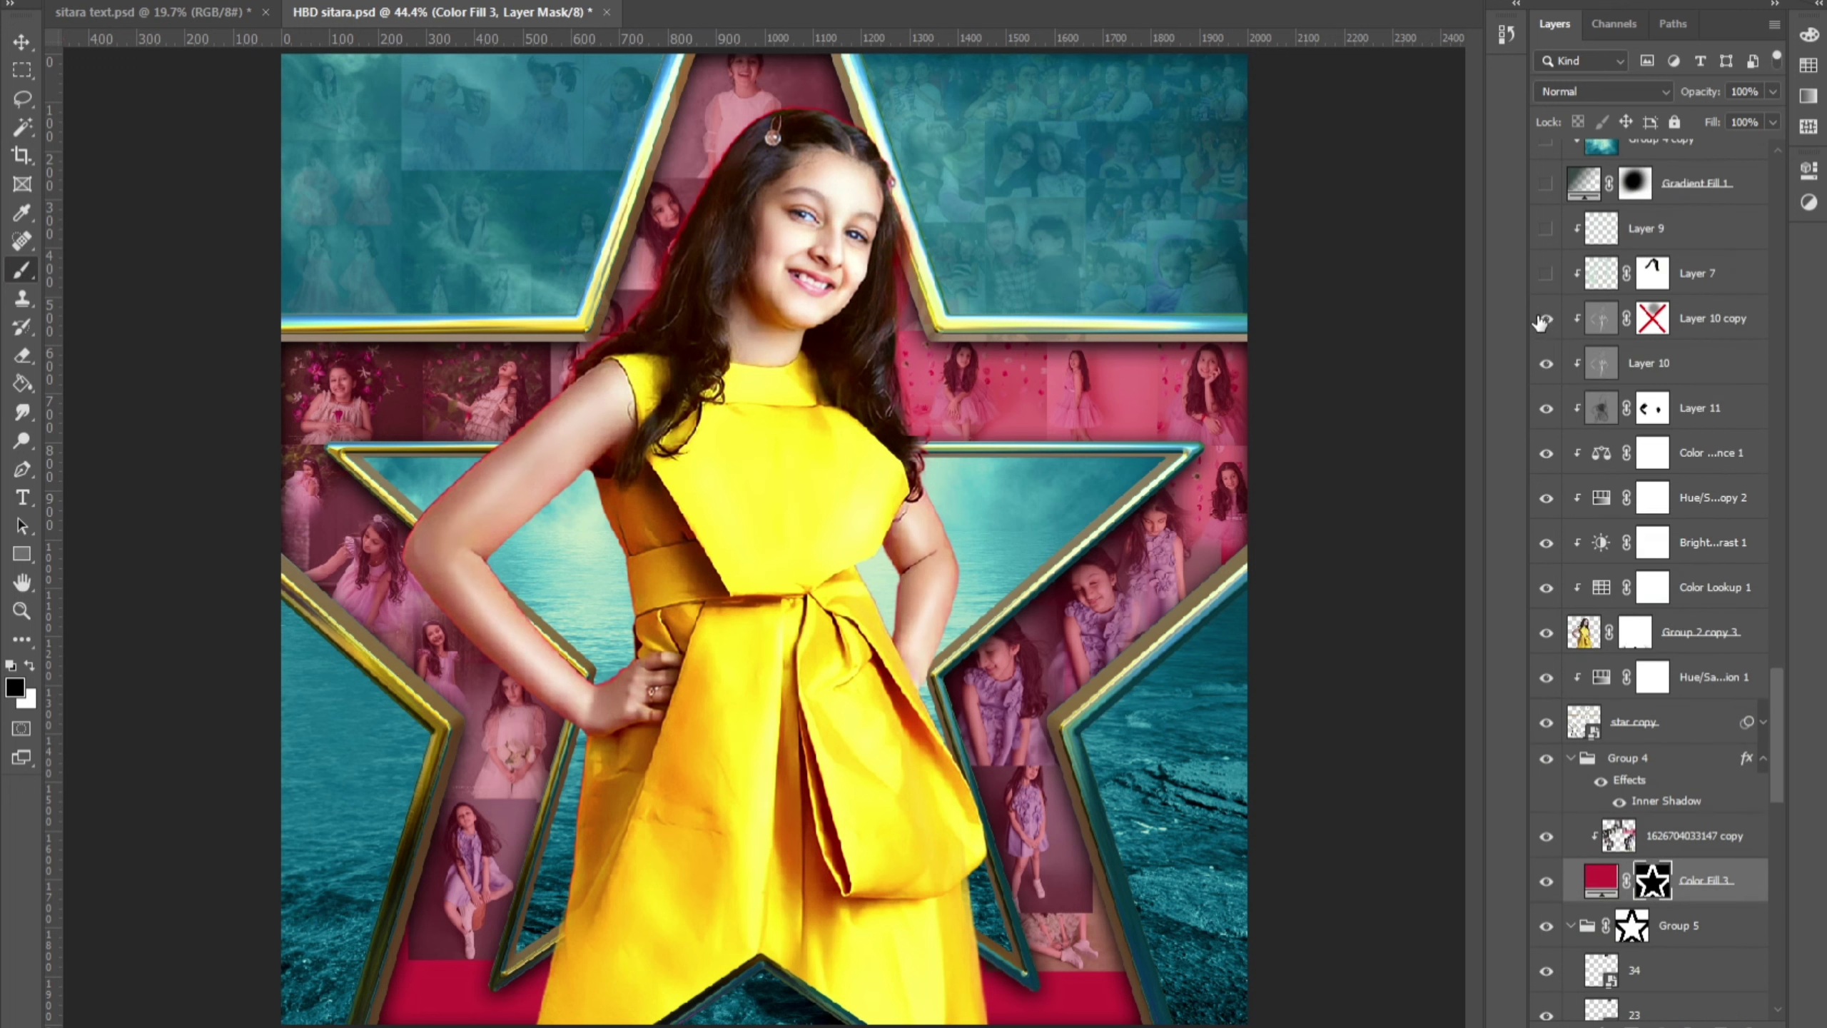
click(1545, 319)
click(1545, 273)
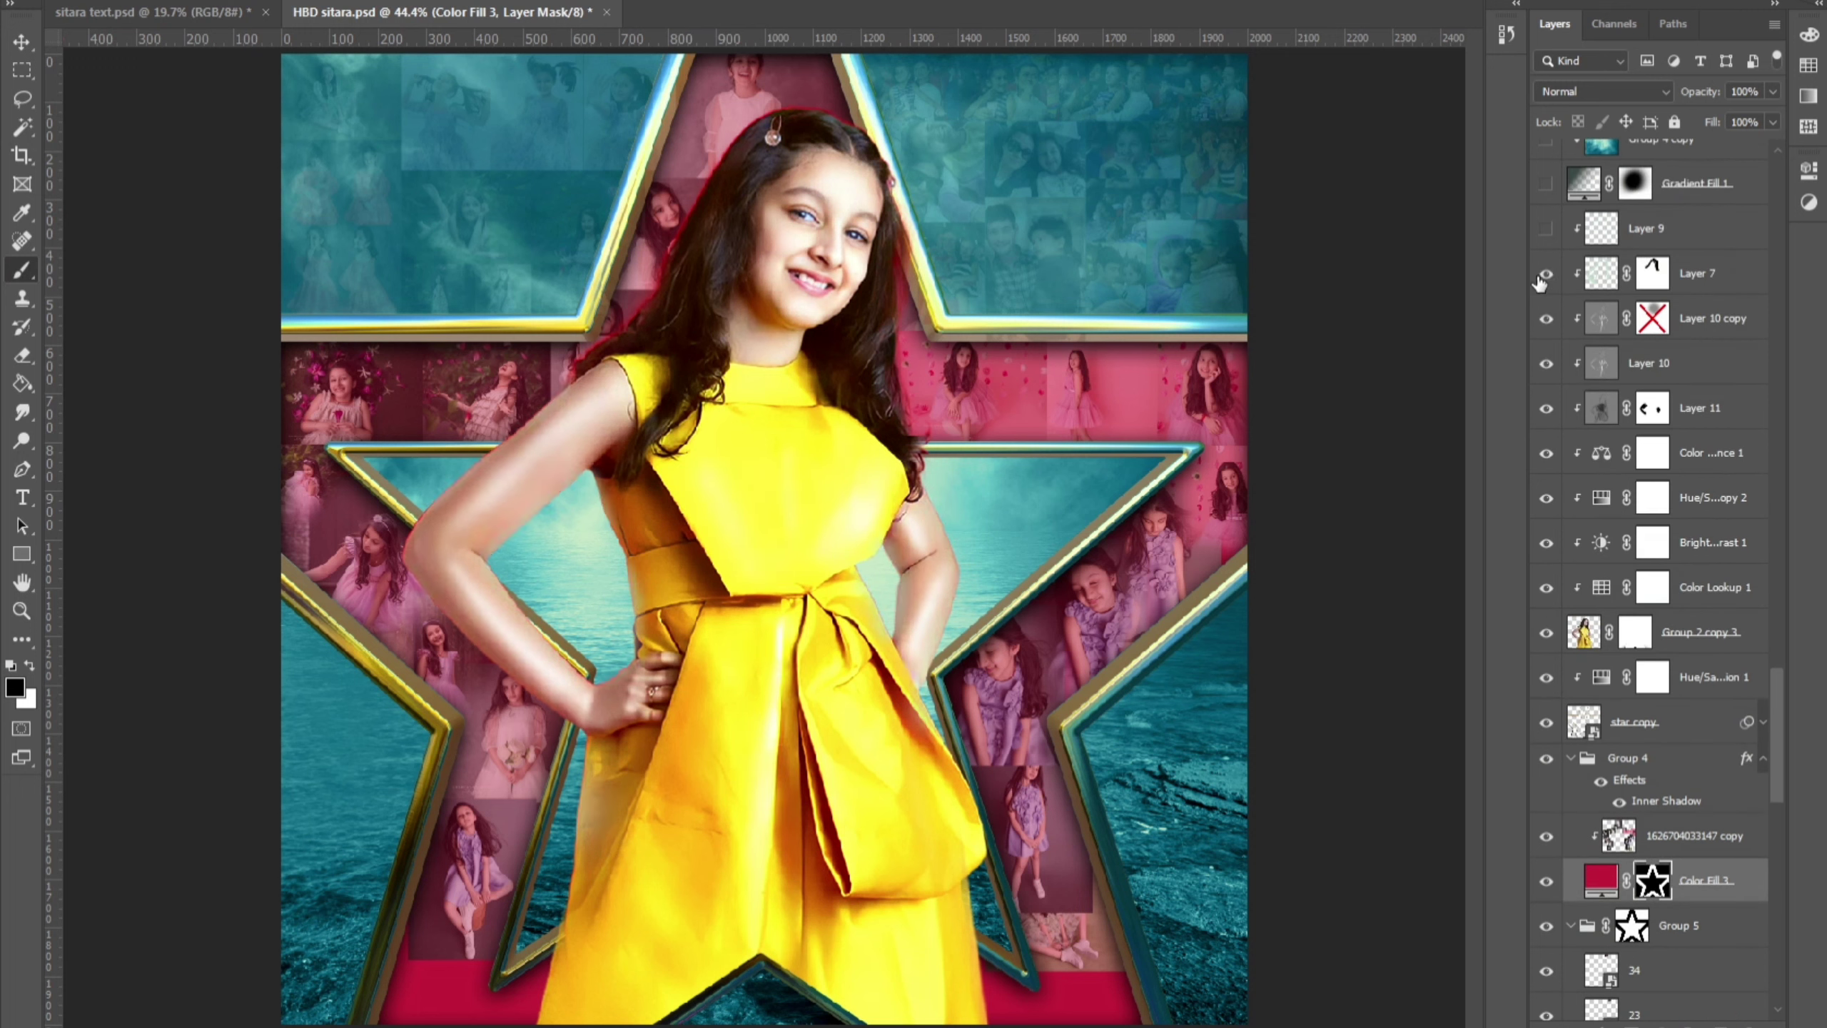
click(1547, 230)
Step: Show Gradient Fill 1, the Group 4 copy teal smoke and the mahesh-sitara-2-2 photo
scroll(1554, 342, up, 5)
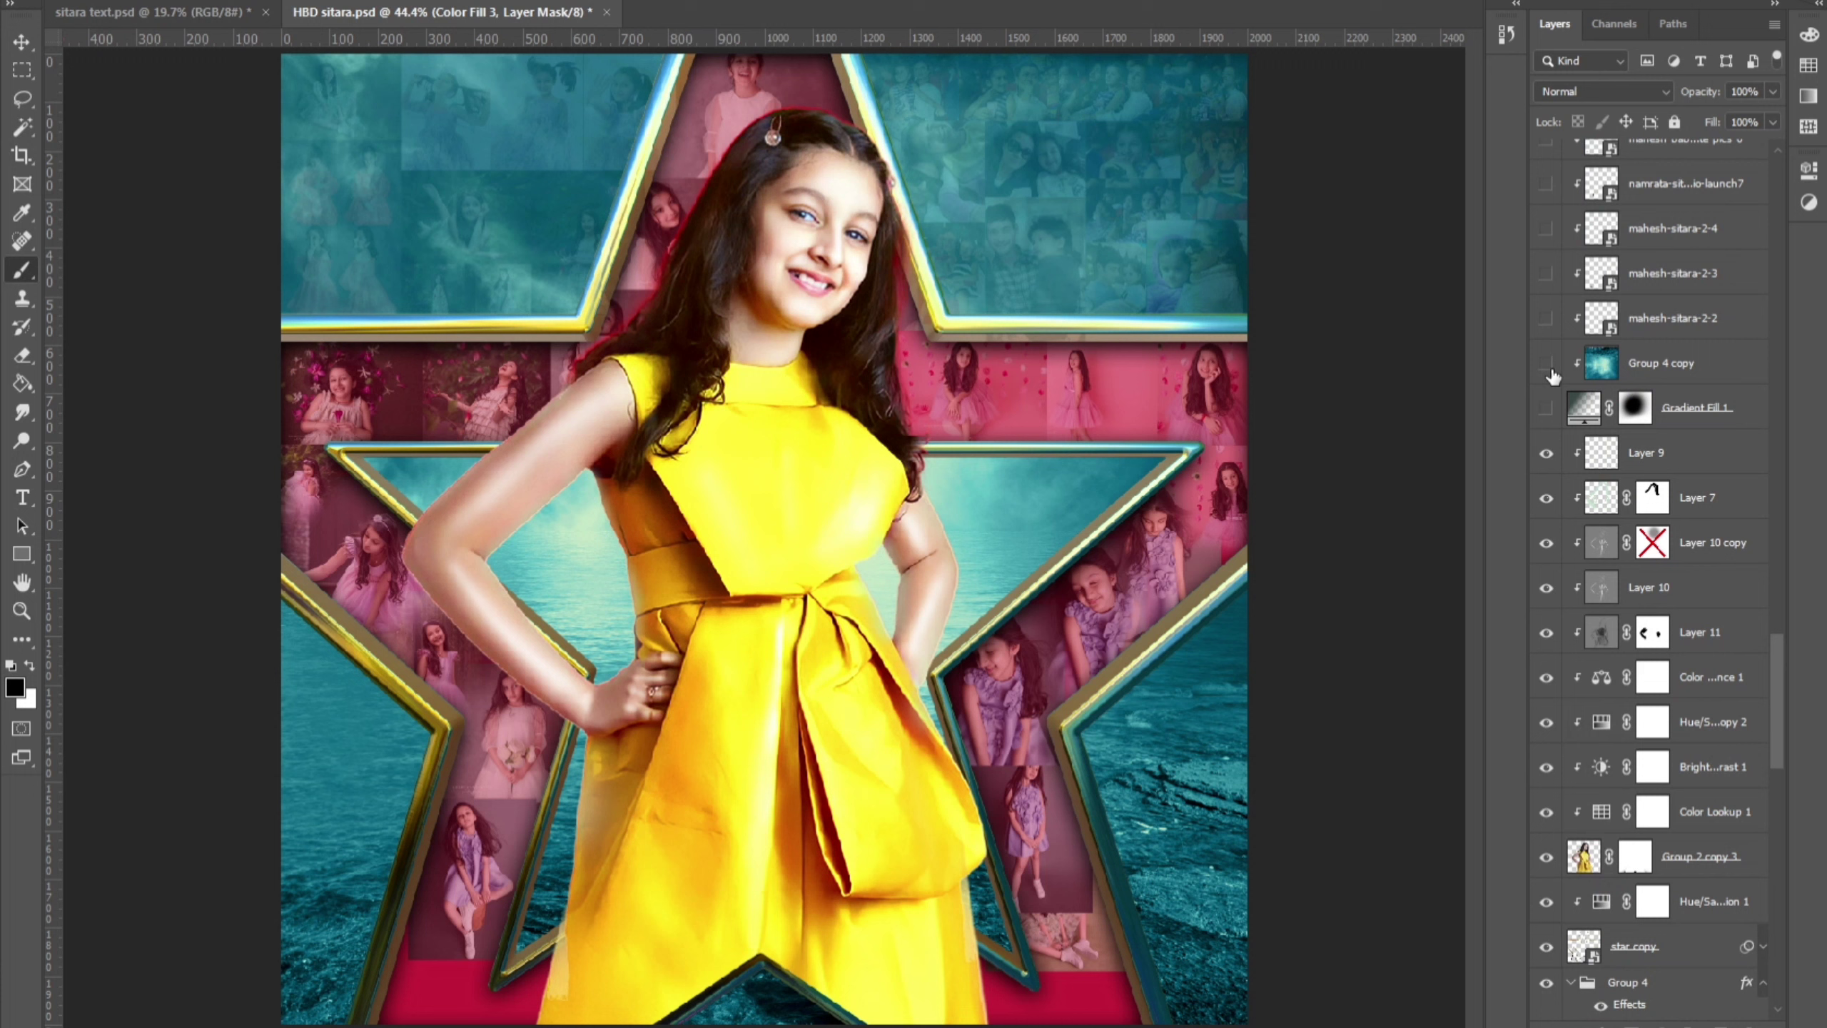
click(1543, 411)
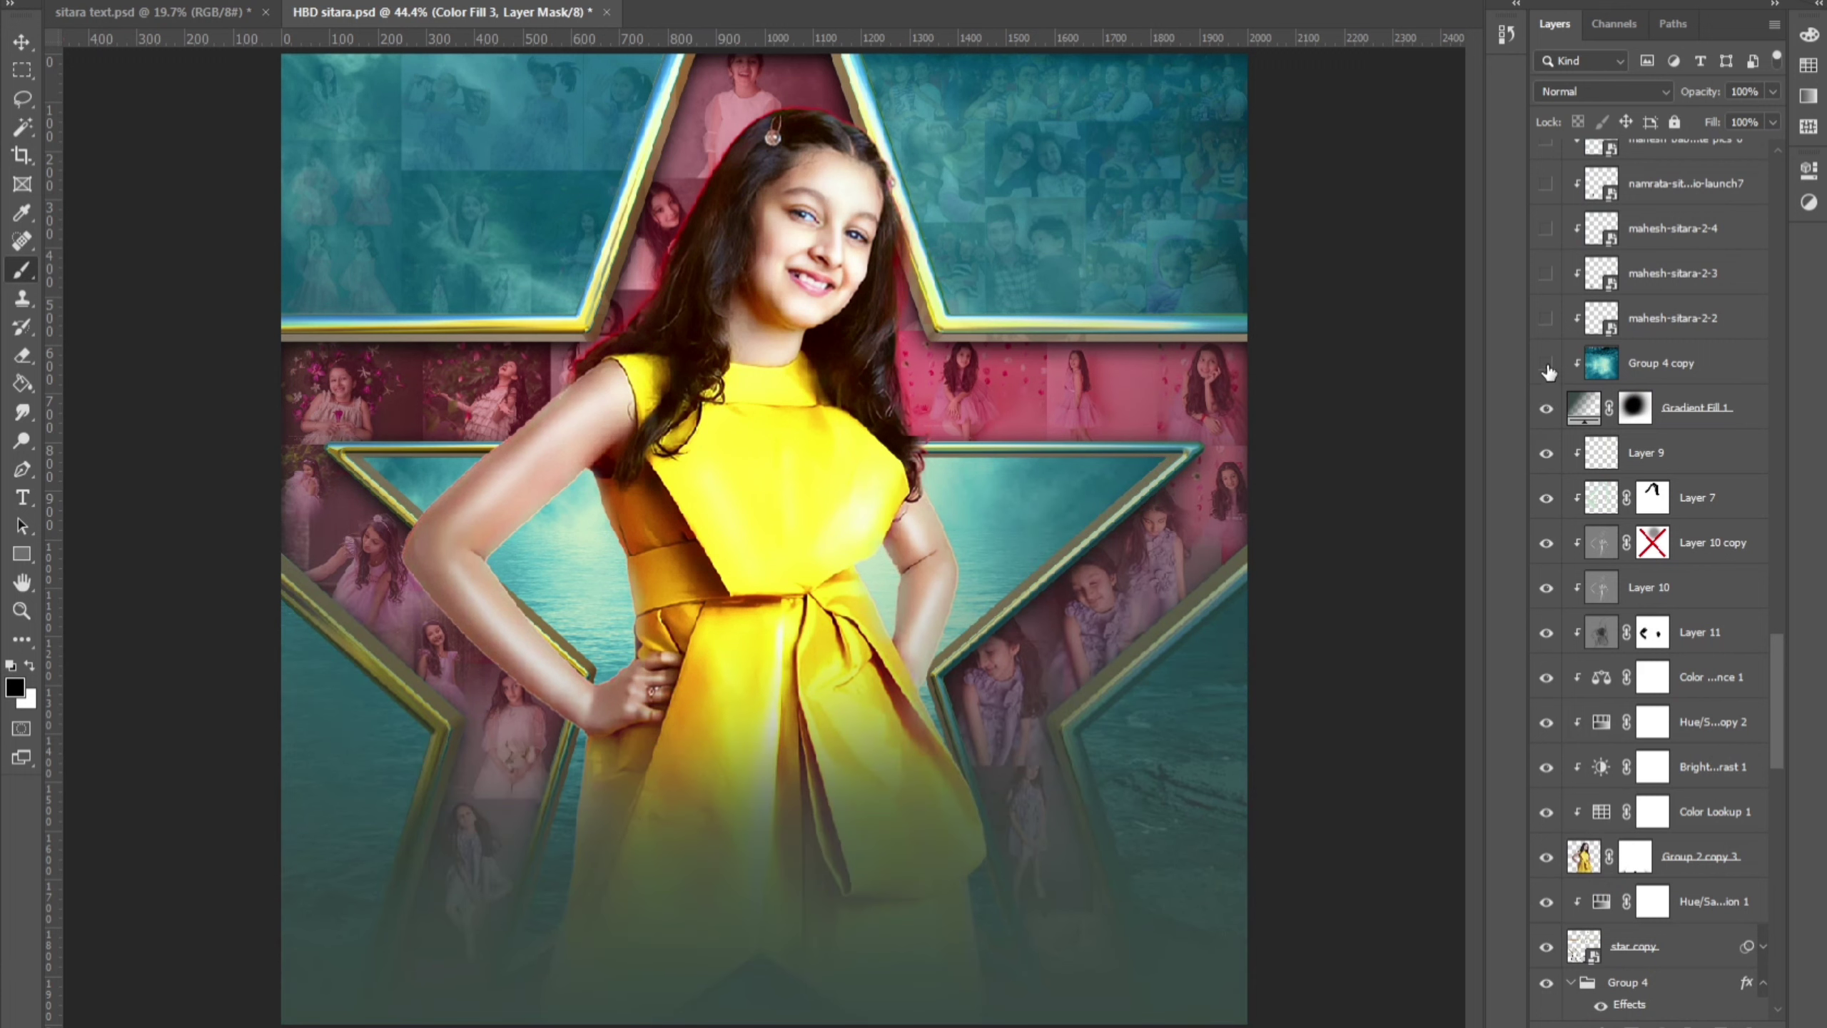
click(1546, 364)
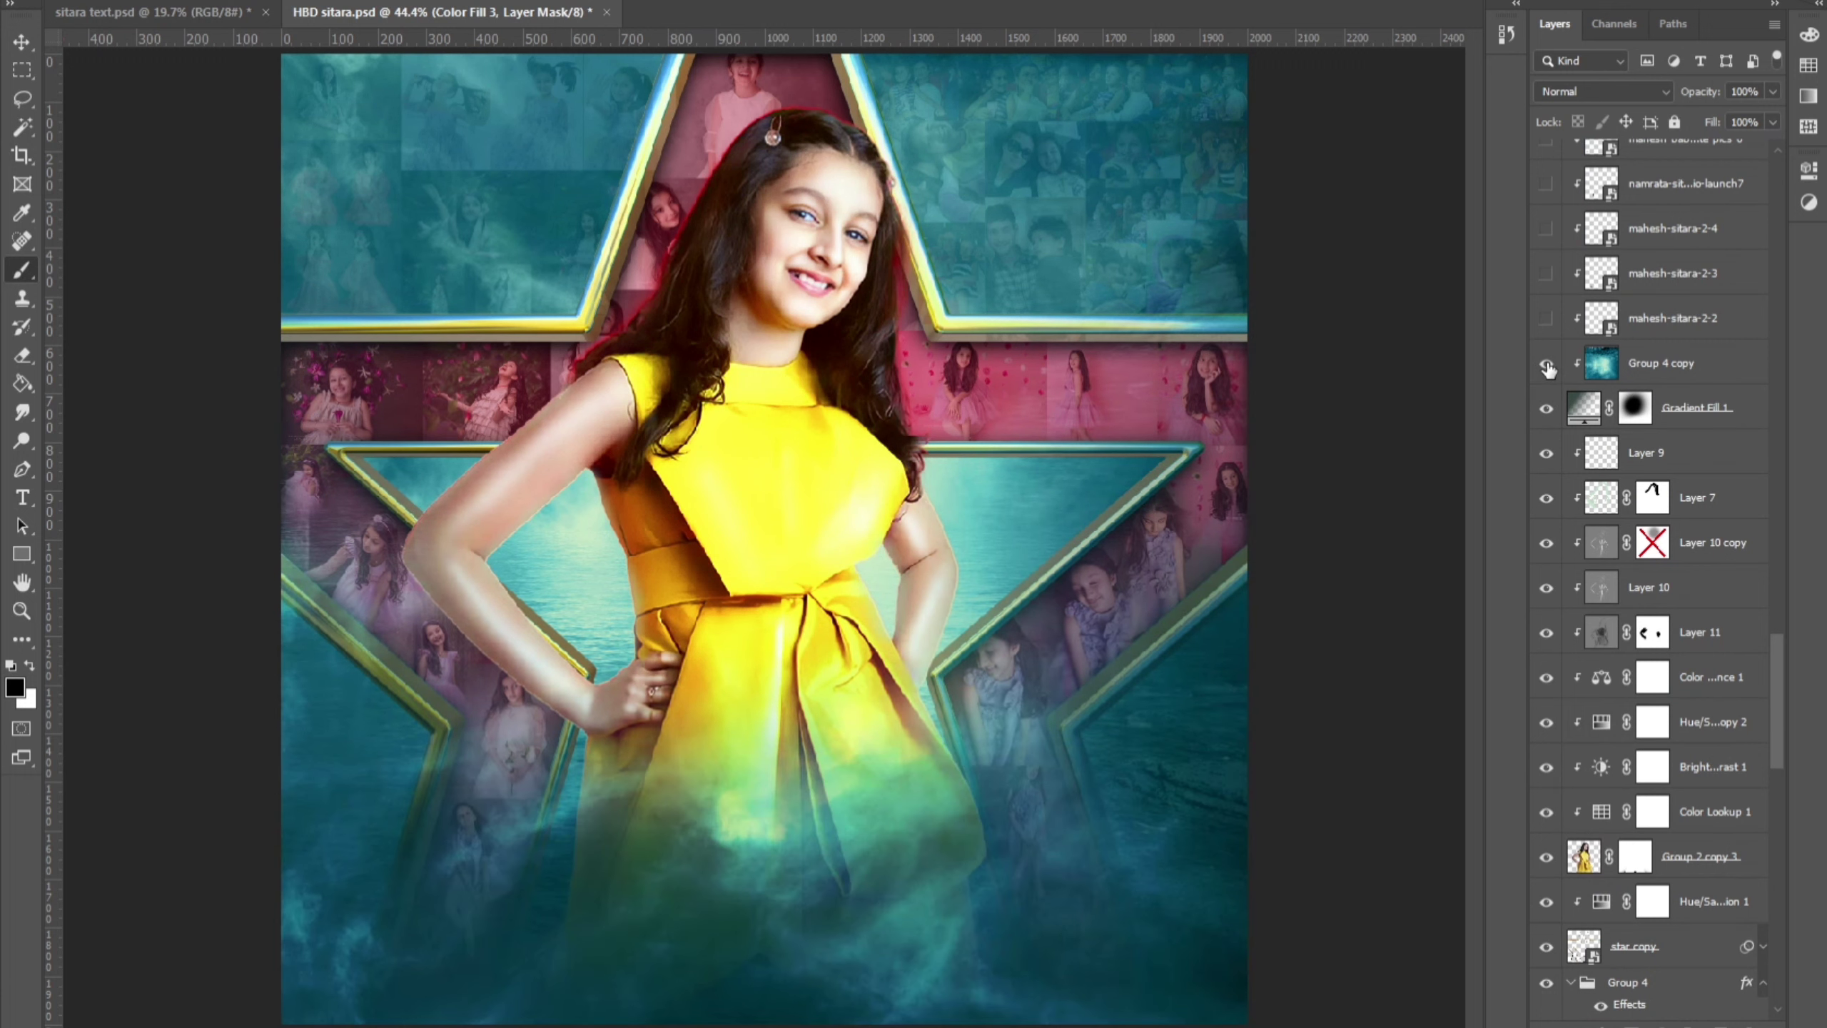
click(1546, 320)
Step: Turn on the first two batches of hidden collage photo layers in the lower poster
scroll(1554, 303, up, 1)
scroll(1578, 576, up, 3)
scroll(1576, 631, up, 2)
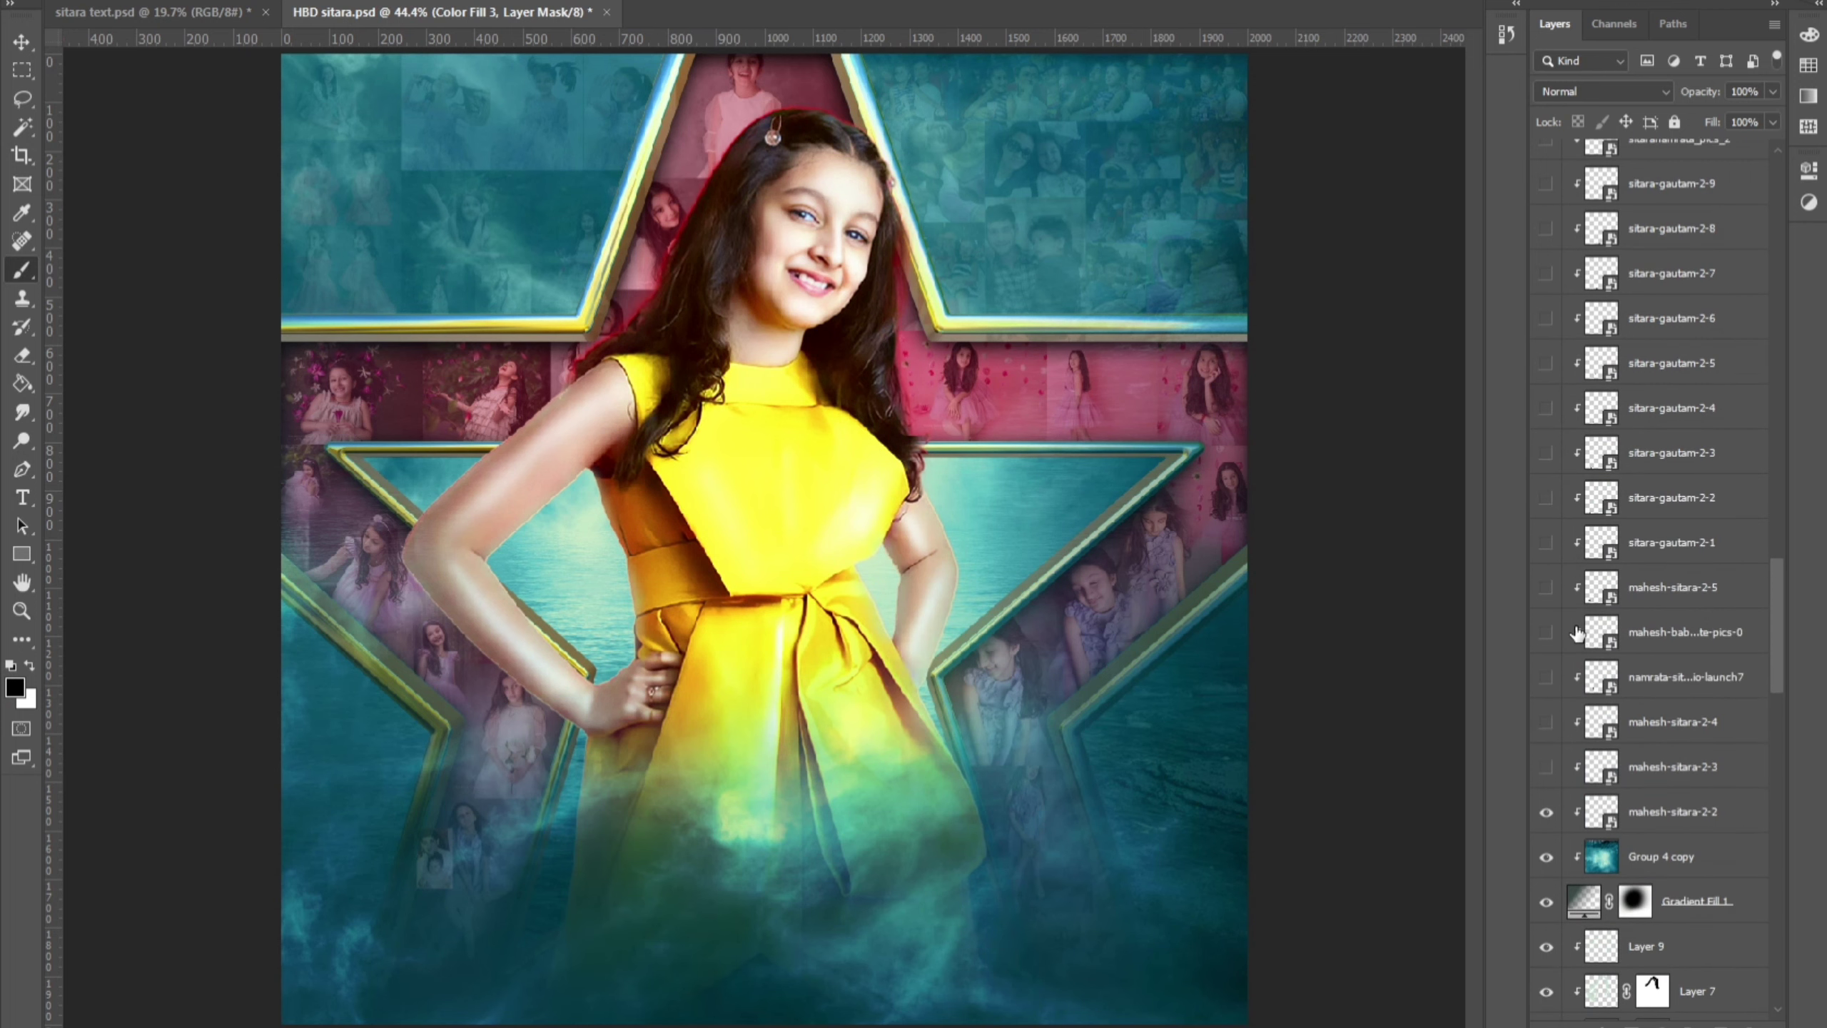
drag(1546, 766, 1552, 228)
scroll(1552, 287, up, 2)
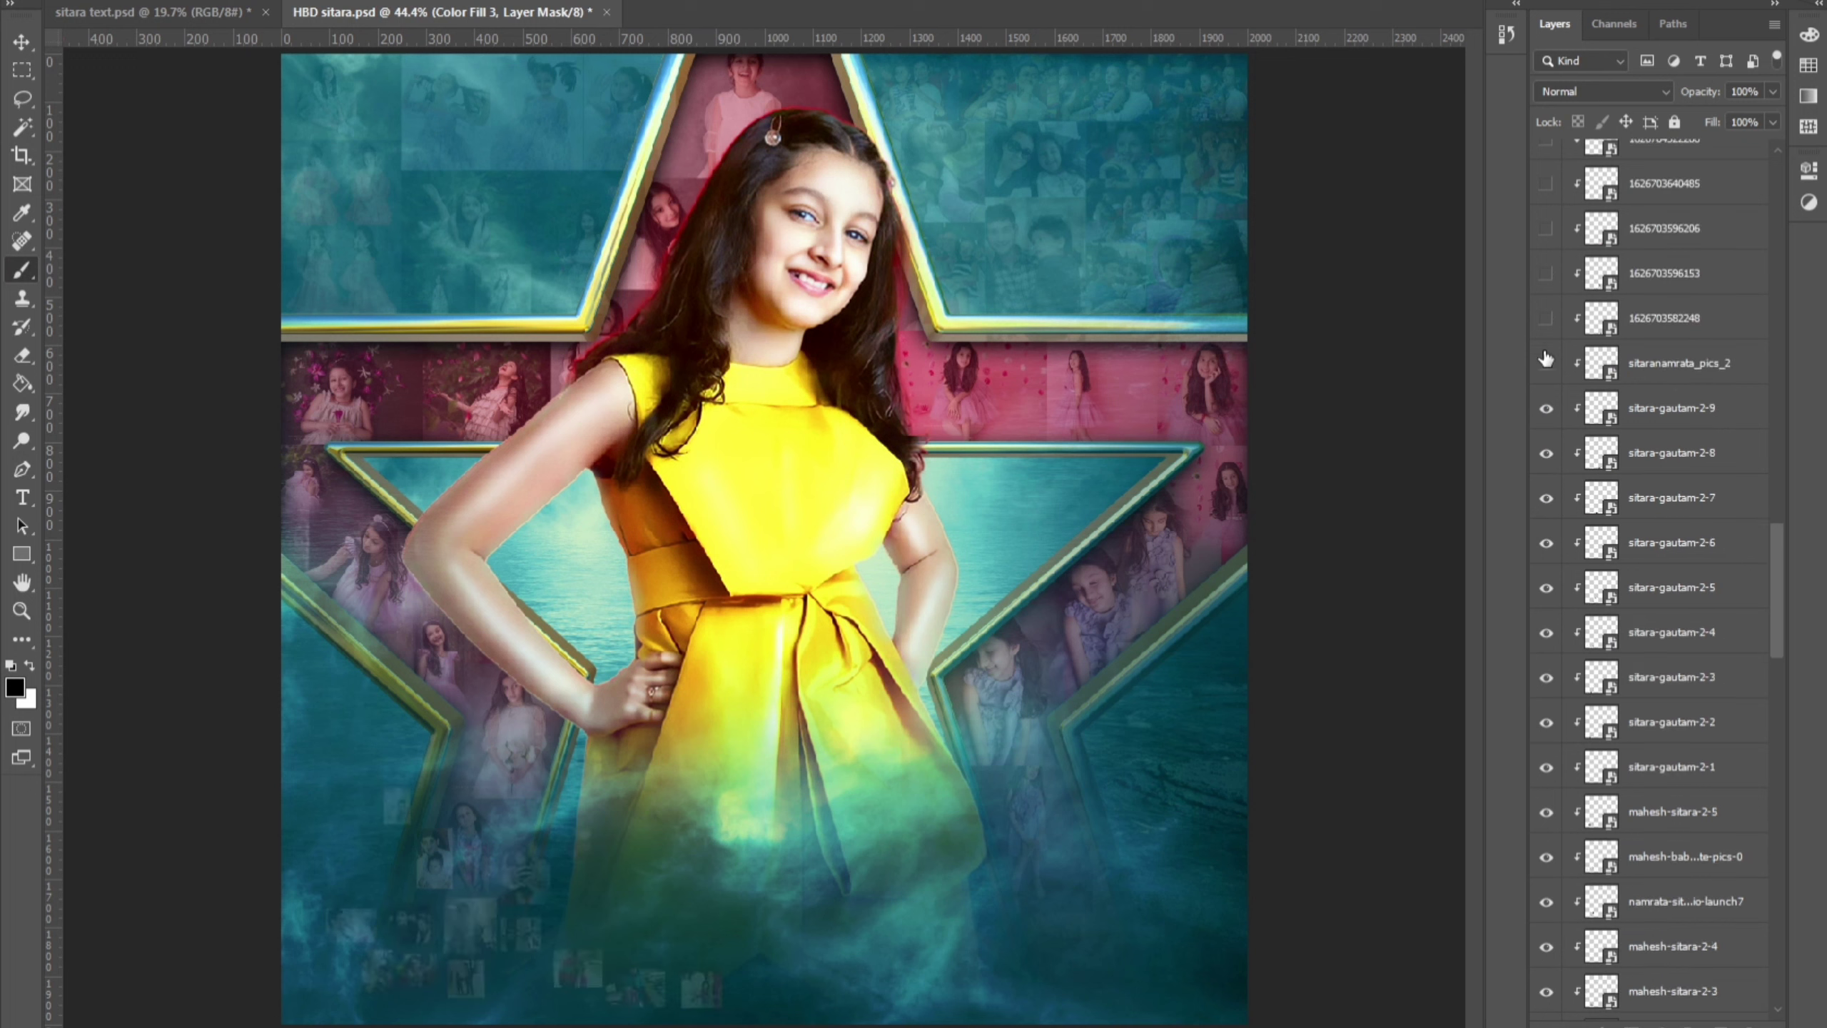
scroll(1553, 503, up, 2)
scroll(1556, 518, up, 1)
scroll(1556, 524, up, 1)
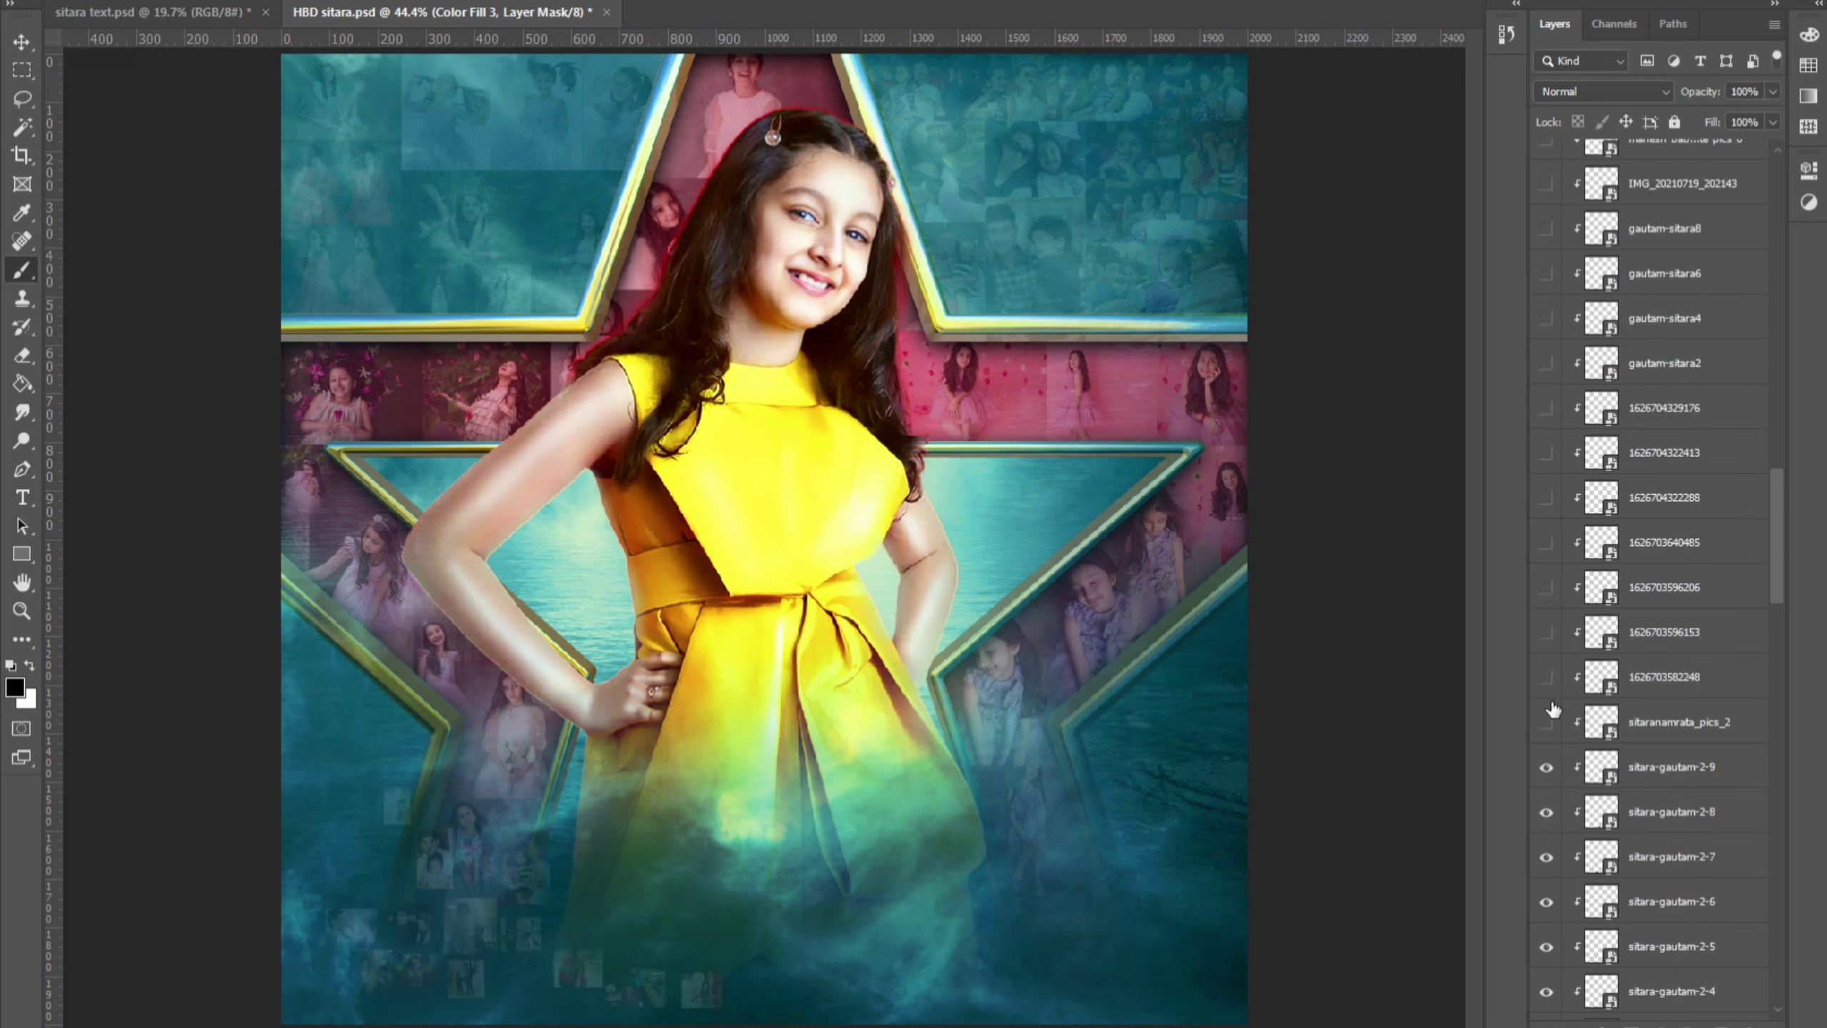
drag(1546, 721, 1550, 151)
Step: Turn on the remaining collage photo layers so the lower tiles and gold Hindi greeting appear
scroll(1567, 452, up, 2)
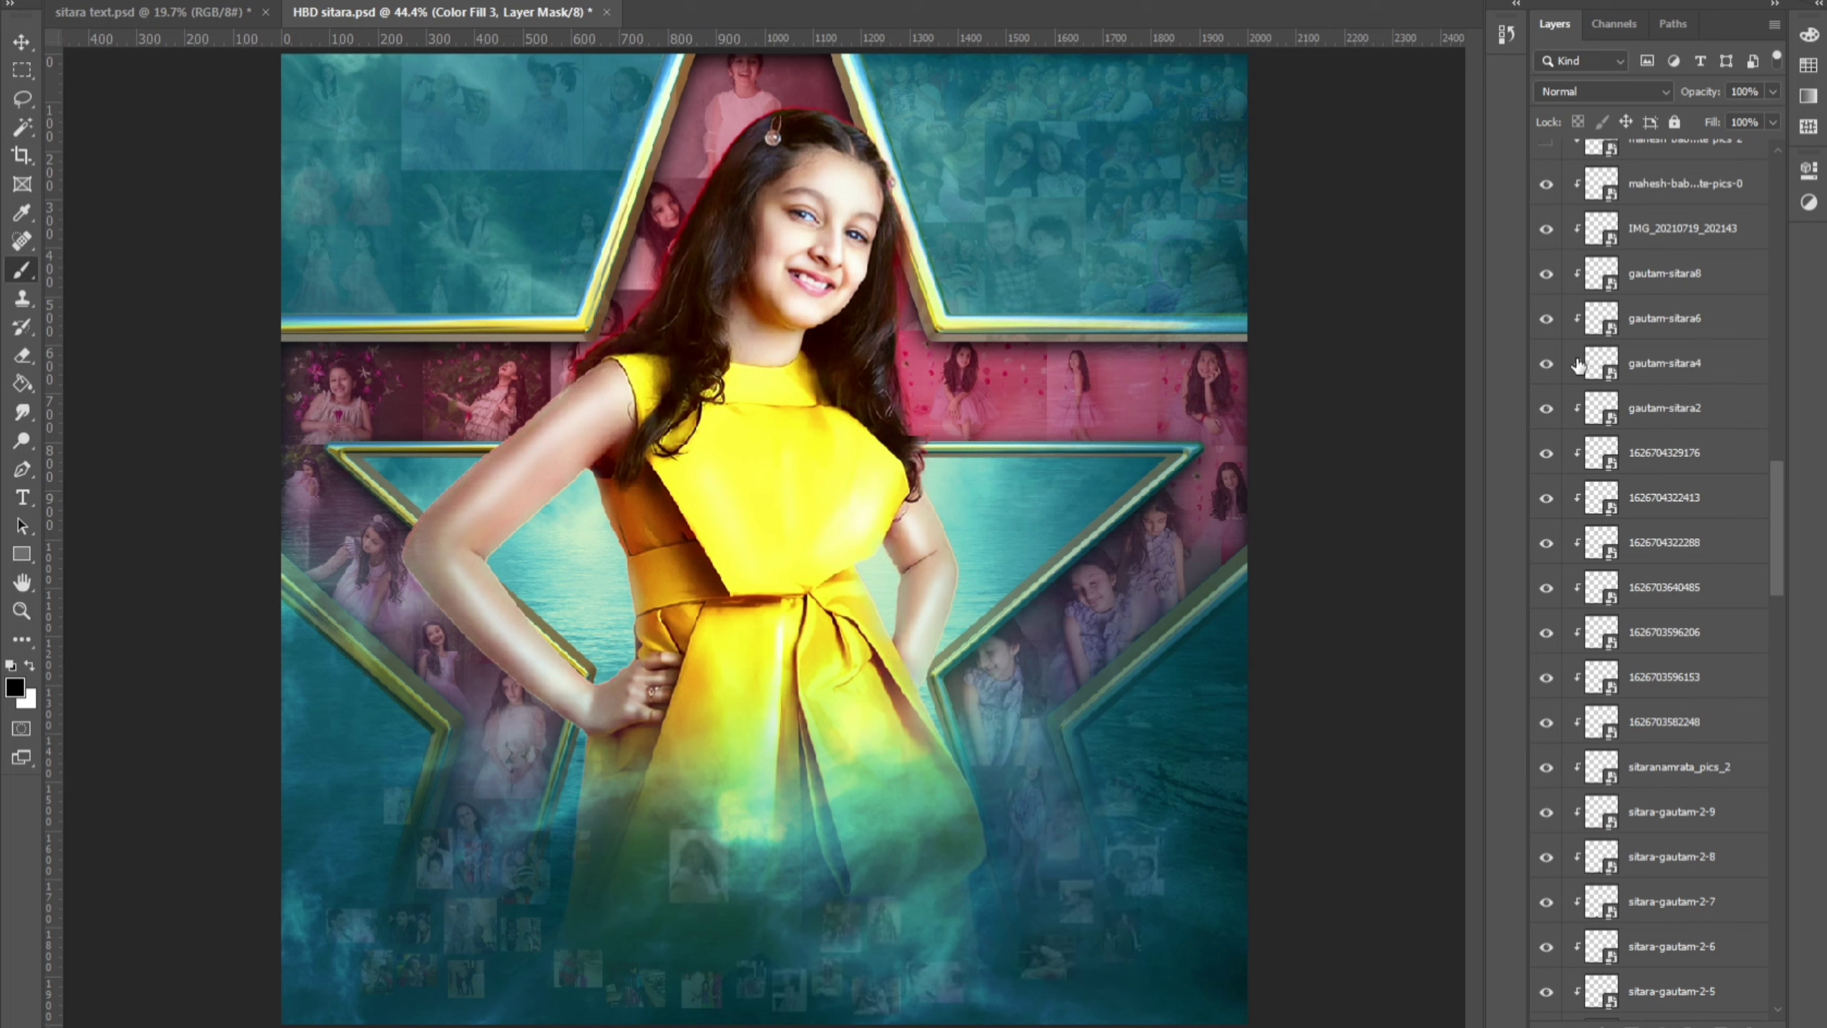
scroll(1567, 451, up, 2)
drag(1546, 460, 1548, 203)
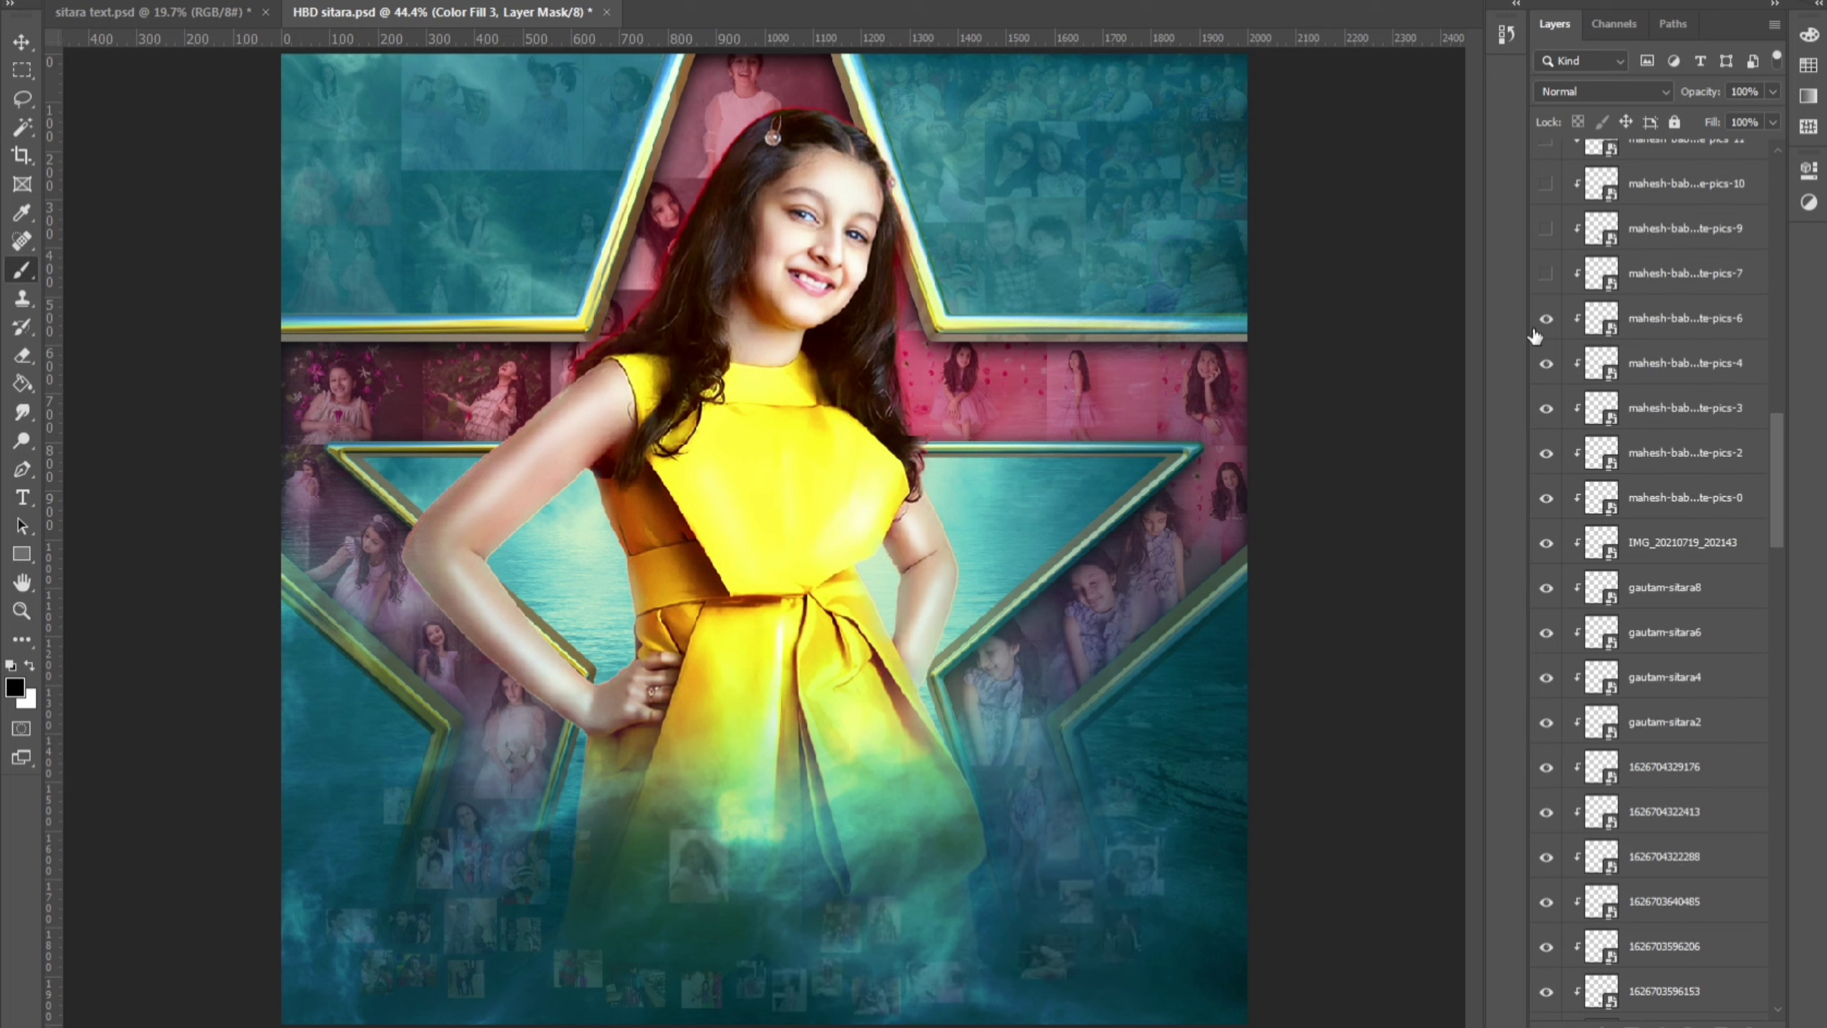
scroll(1553, 416, up, 3)
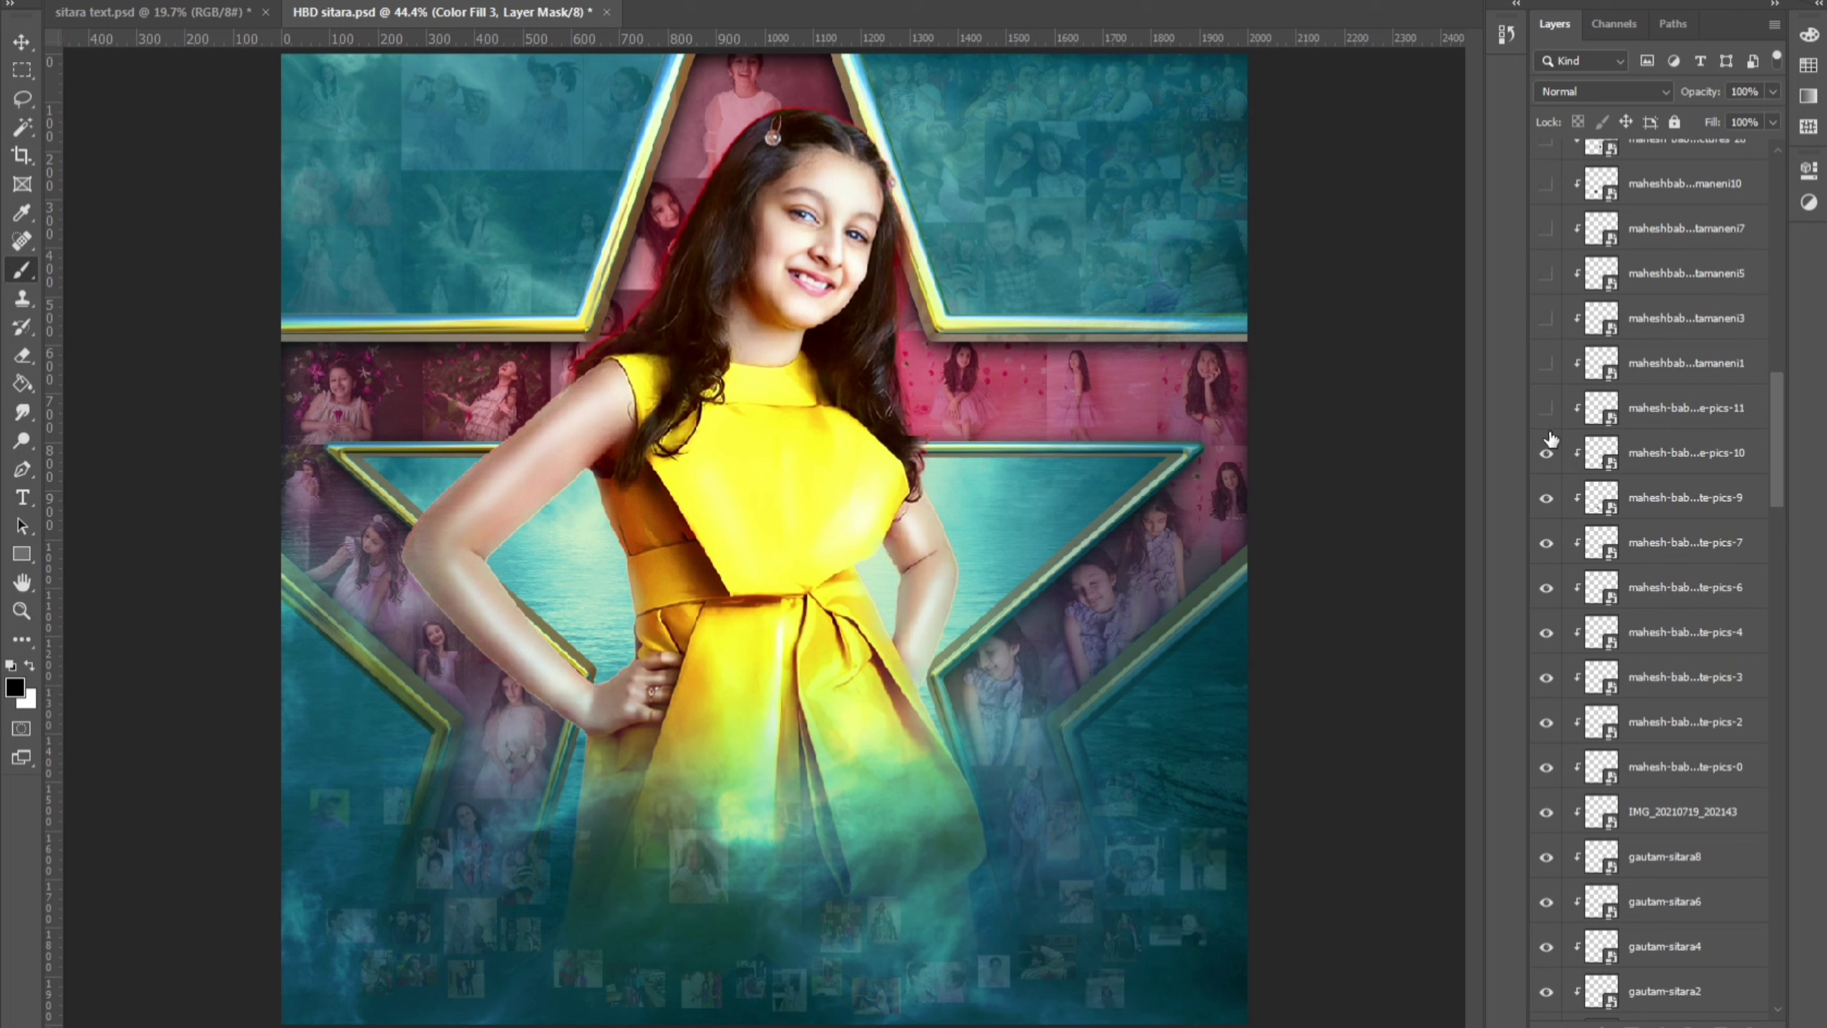
scroll(1552, 545, up, 3)
scroll(1552, 716, up, 3)
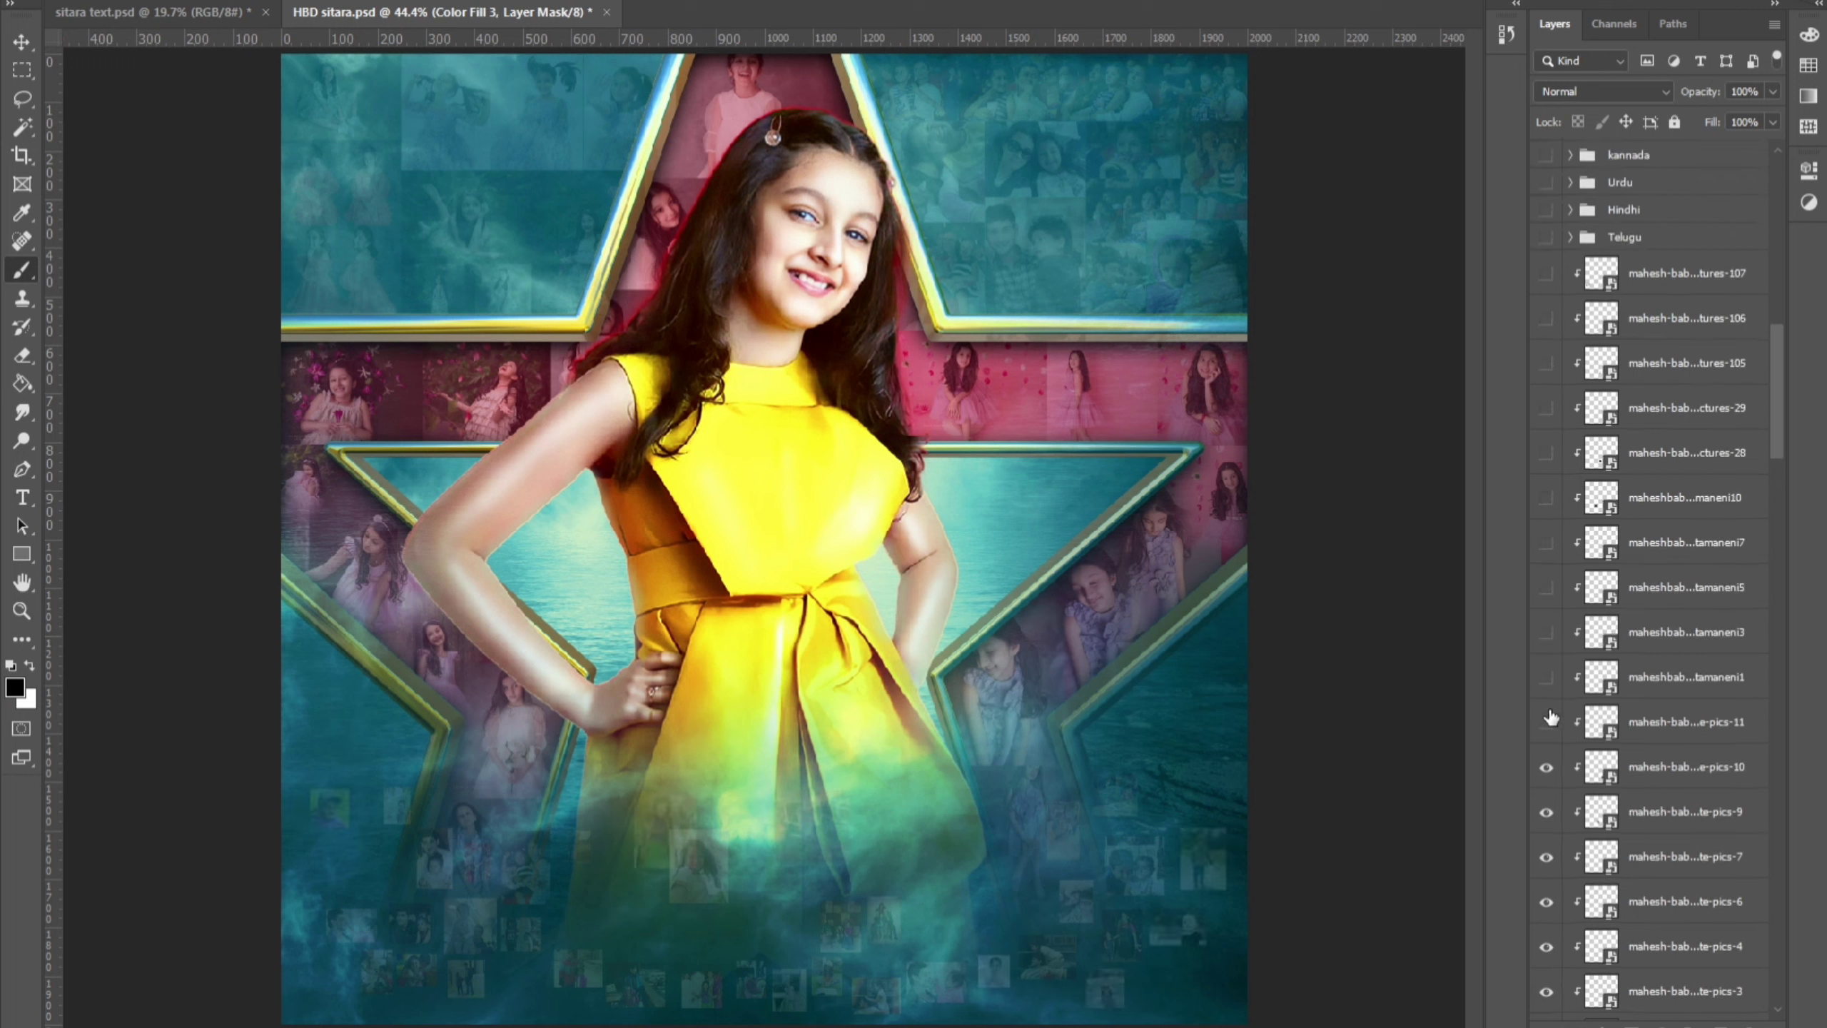
drag(1551, 729, 1548, 216)
drag(1777, 426, 1793, 346)
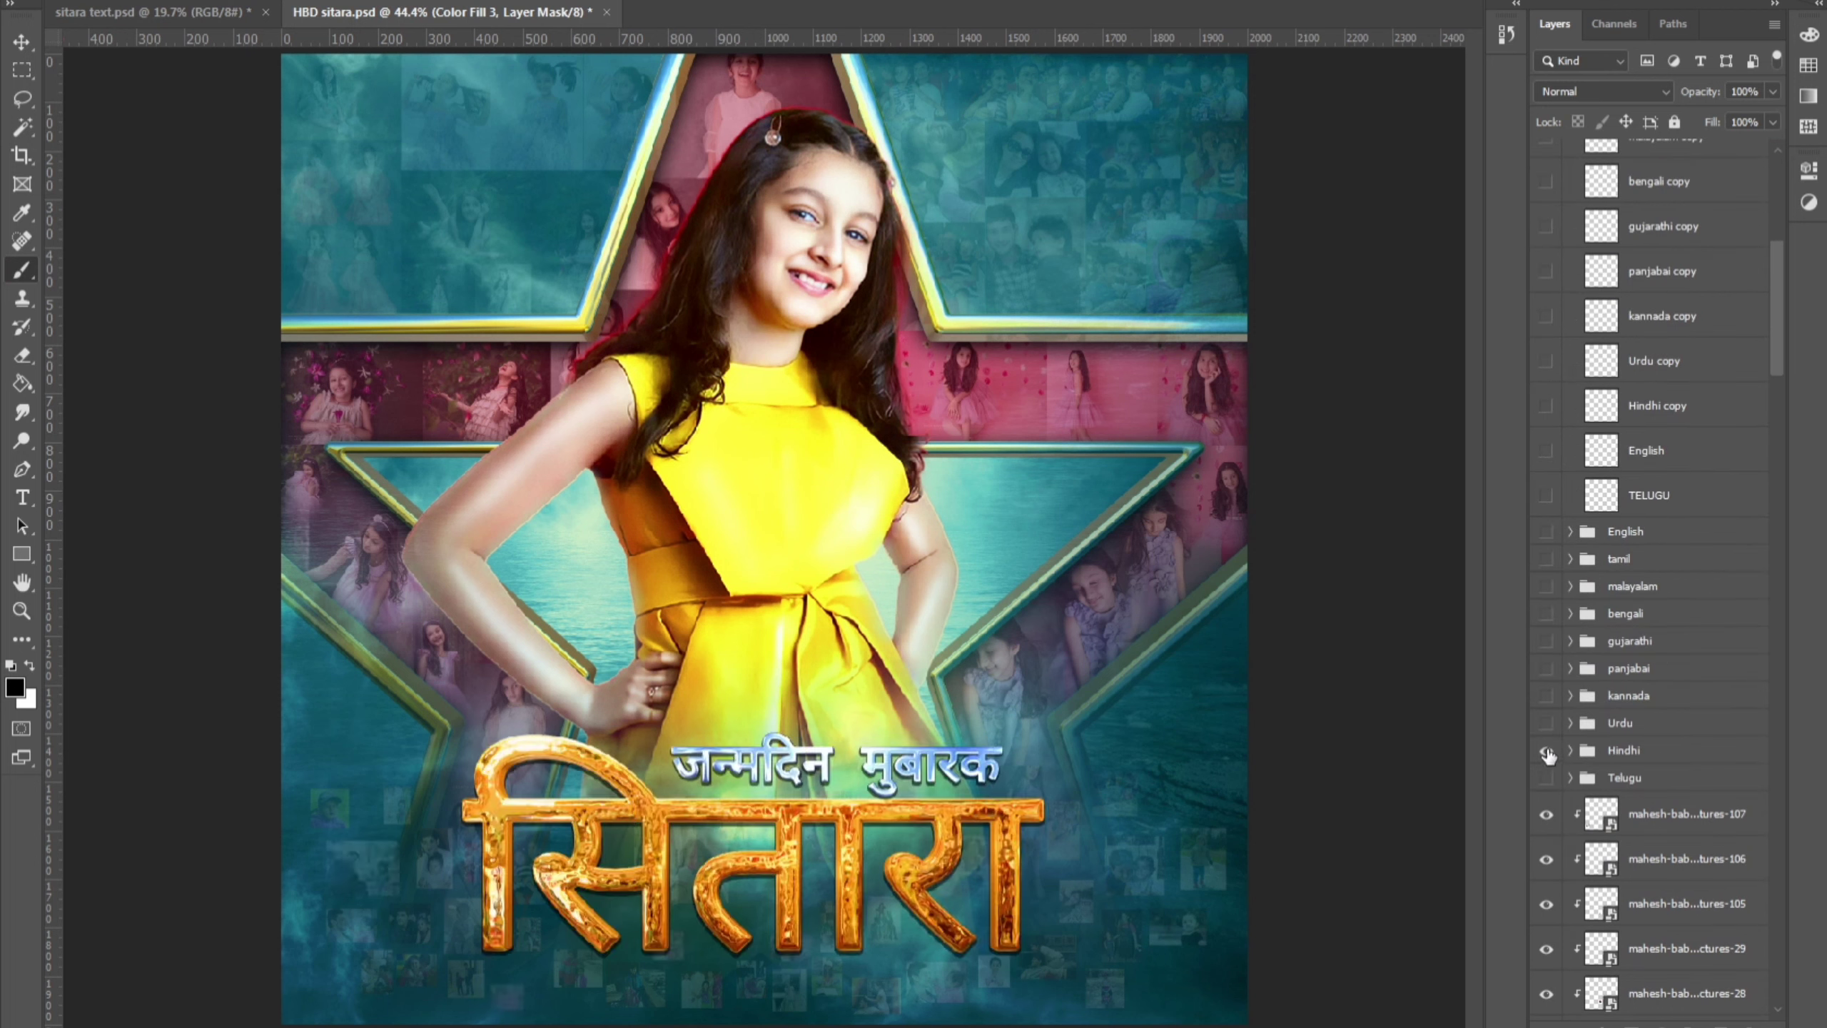
Step: Hide the Hindi, Telugu, Kannada and Punjabi title groups, previewing Urdu before hiding it
click(1547, 750)
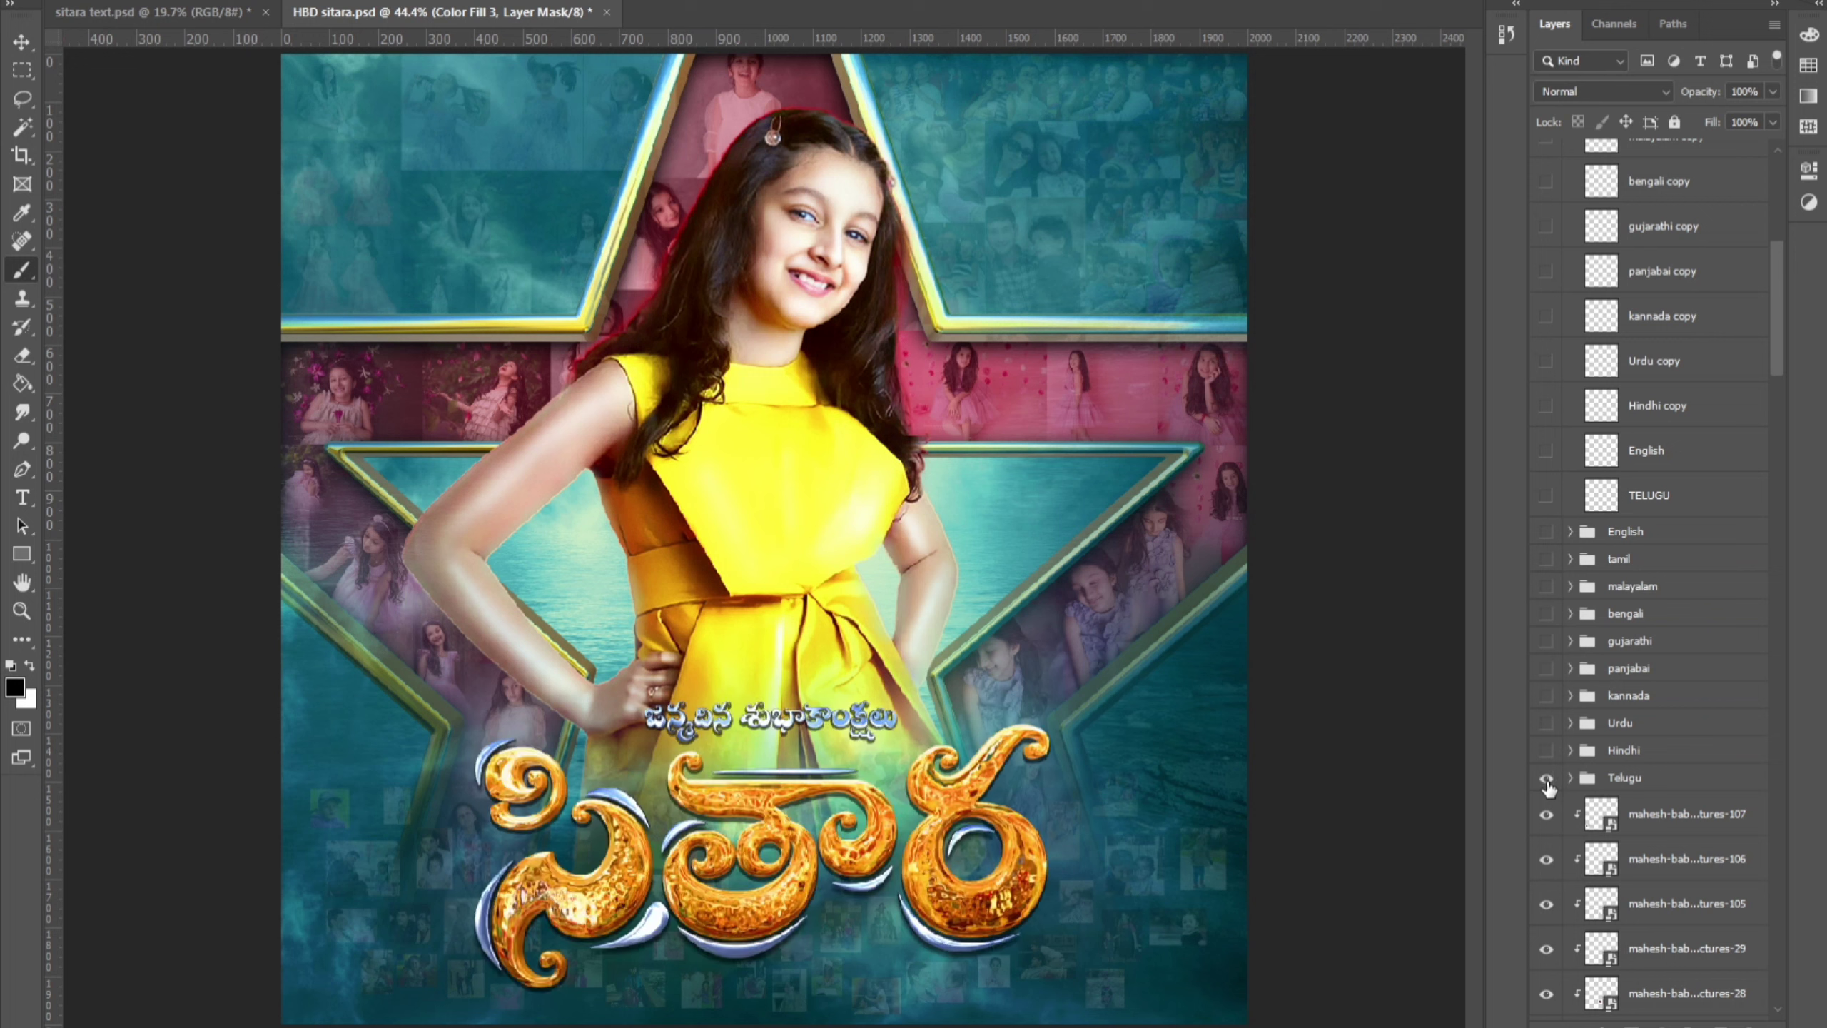
click(1546, 778)
click(1547, 723)
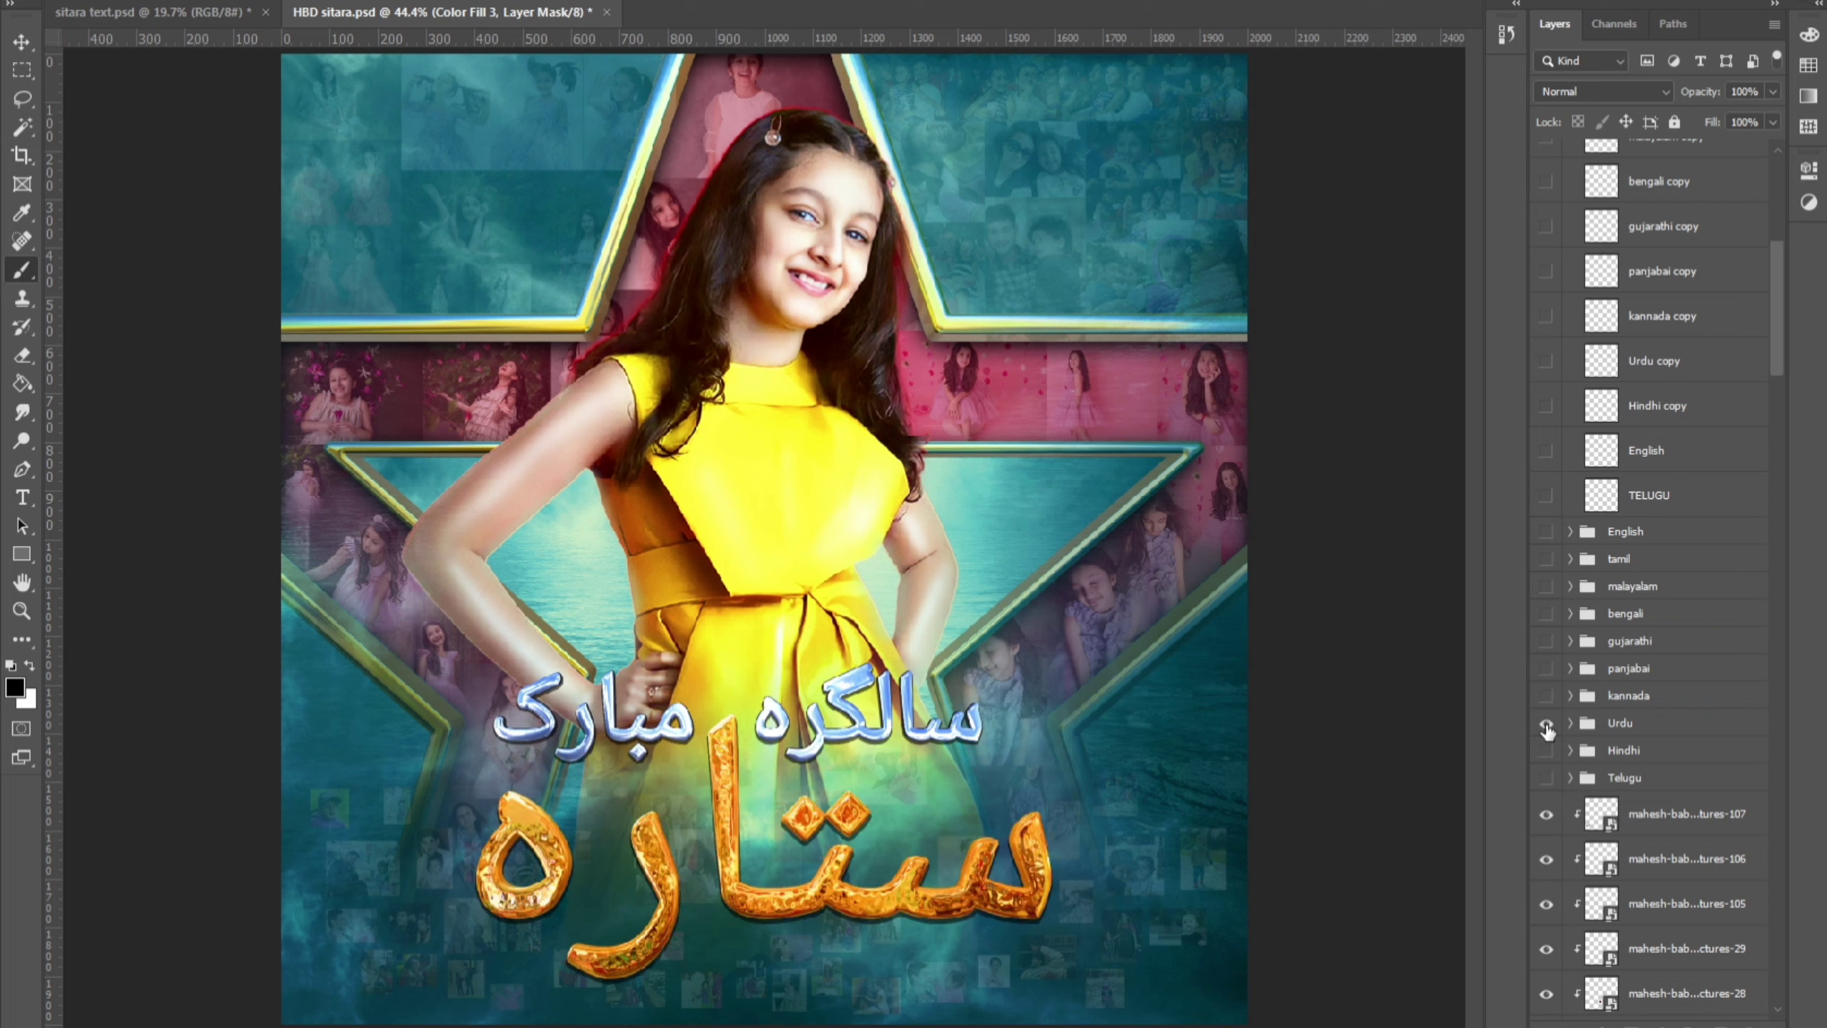
click(1547, 723)
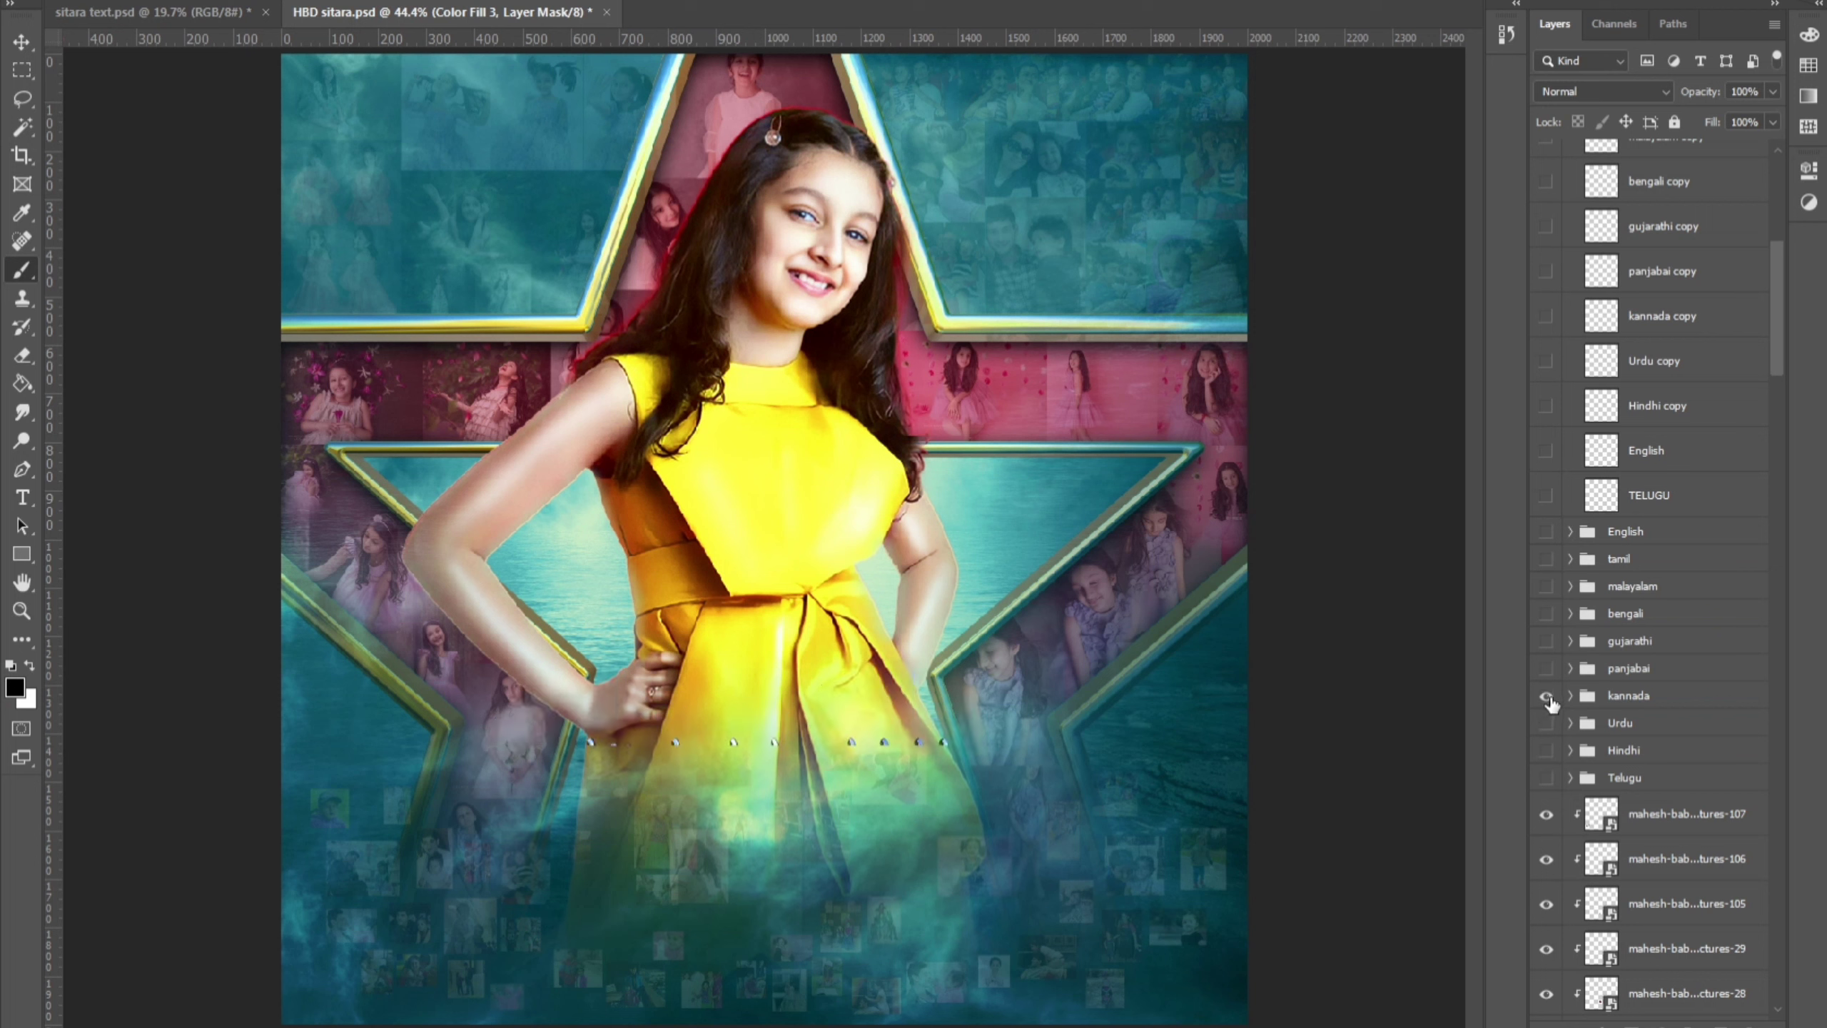
click(1547, 695)
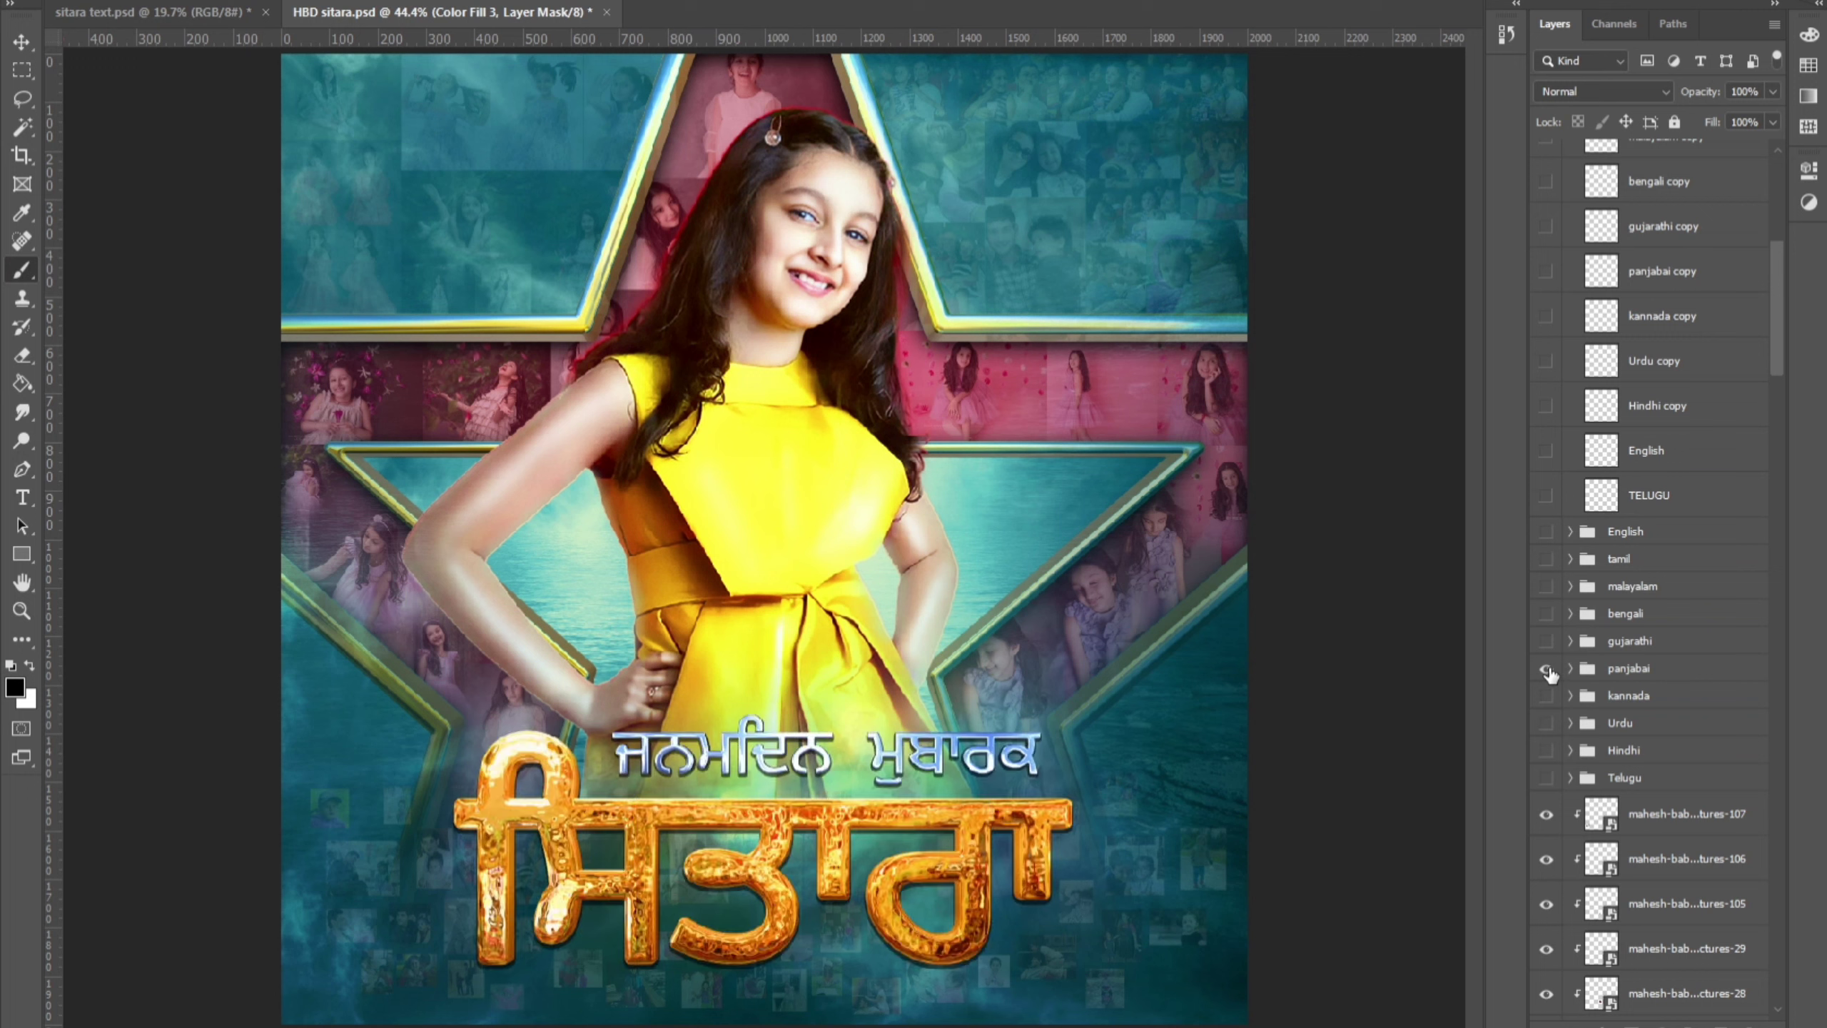
click(1546, 668)
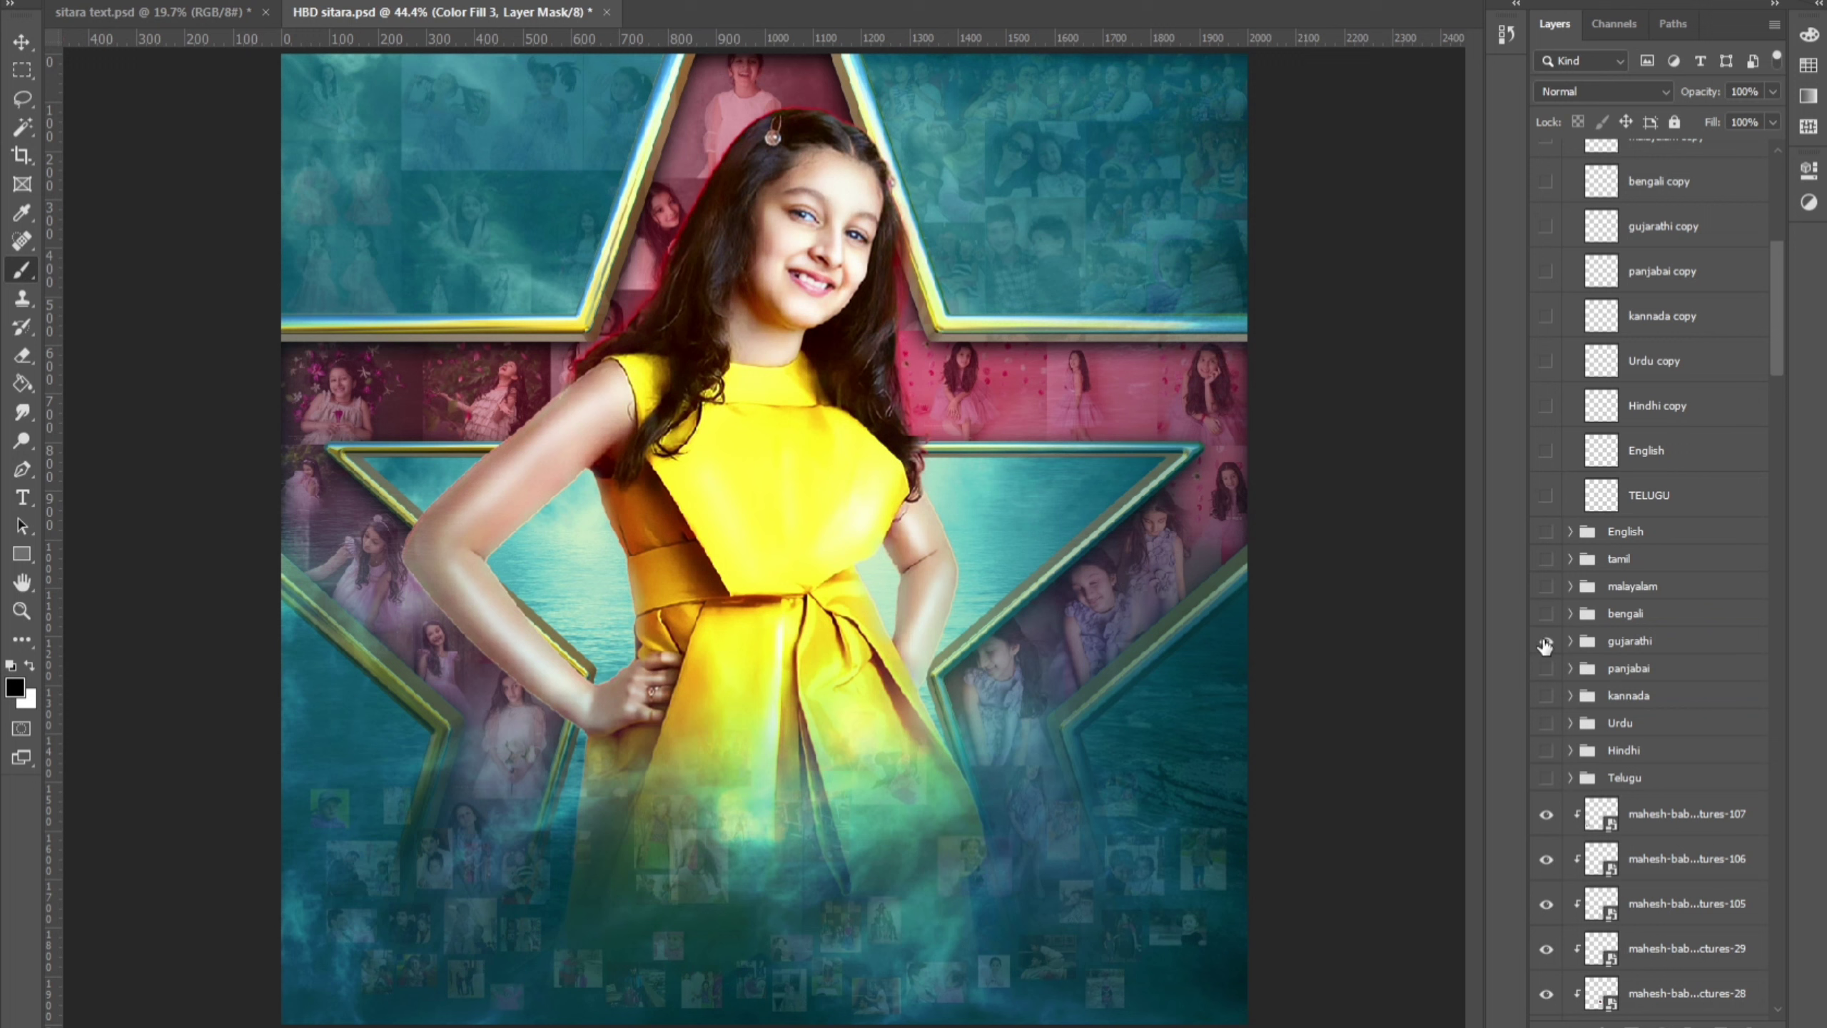
Step: Preview then hide Gujarati and Malayalam, and hide the Bengali, Tamil and English titles
click(1545, 640)
click(1546, 640)
click(1546, 614)
click(1547, 587)
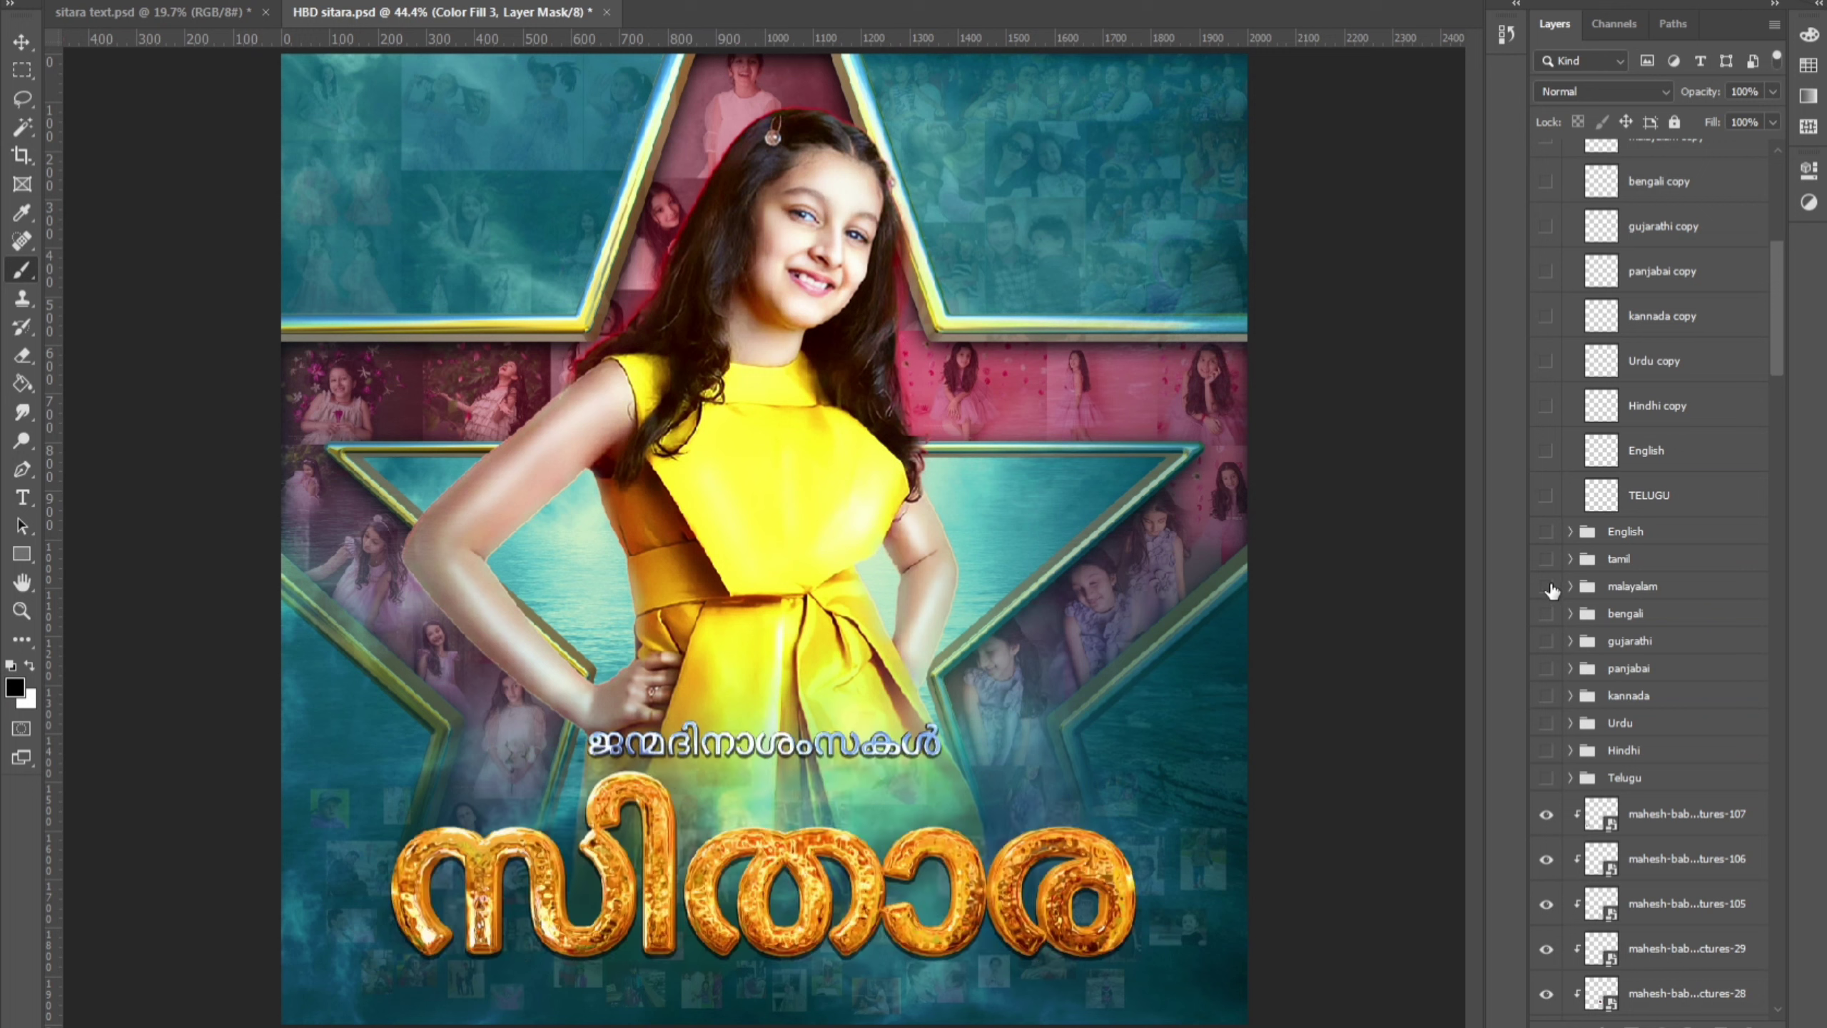
click(1547, 587)
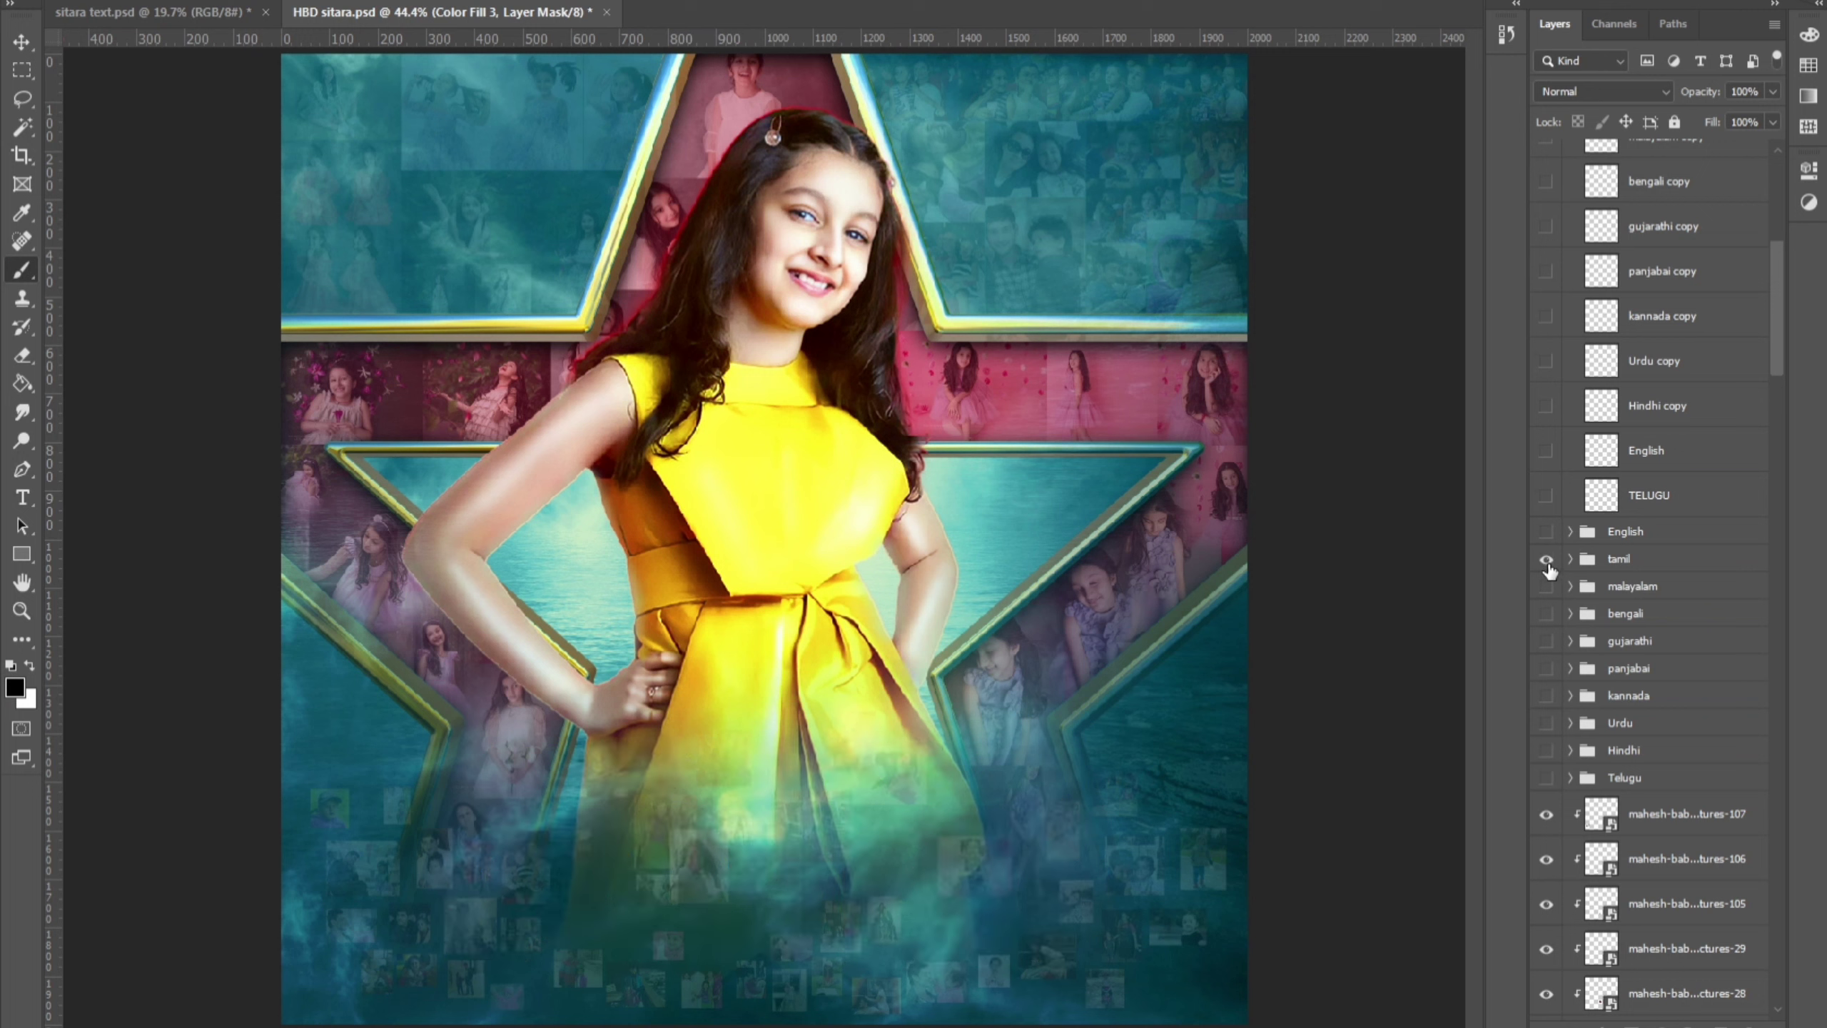
click(1547, 561)
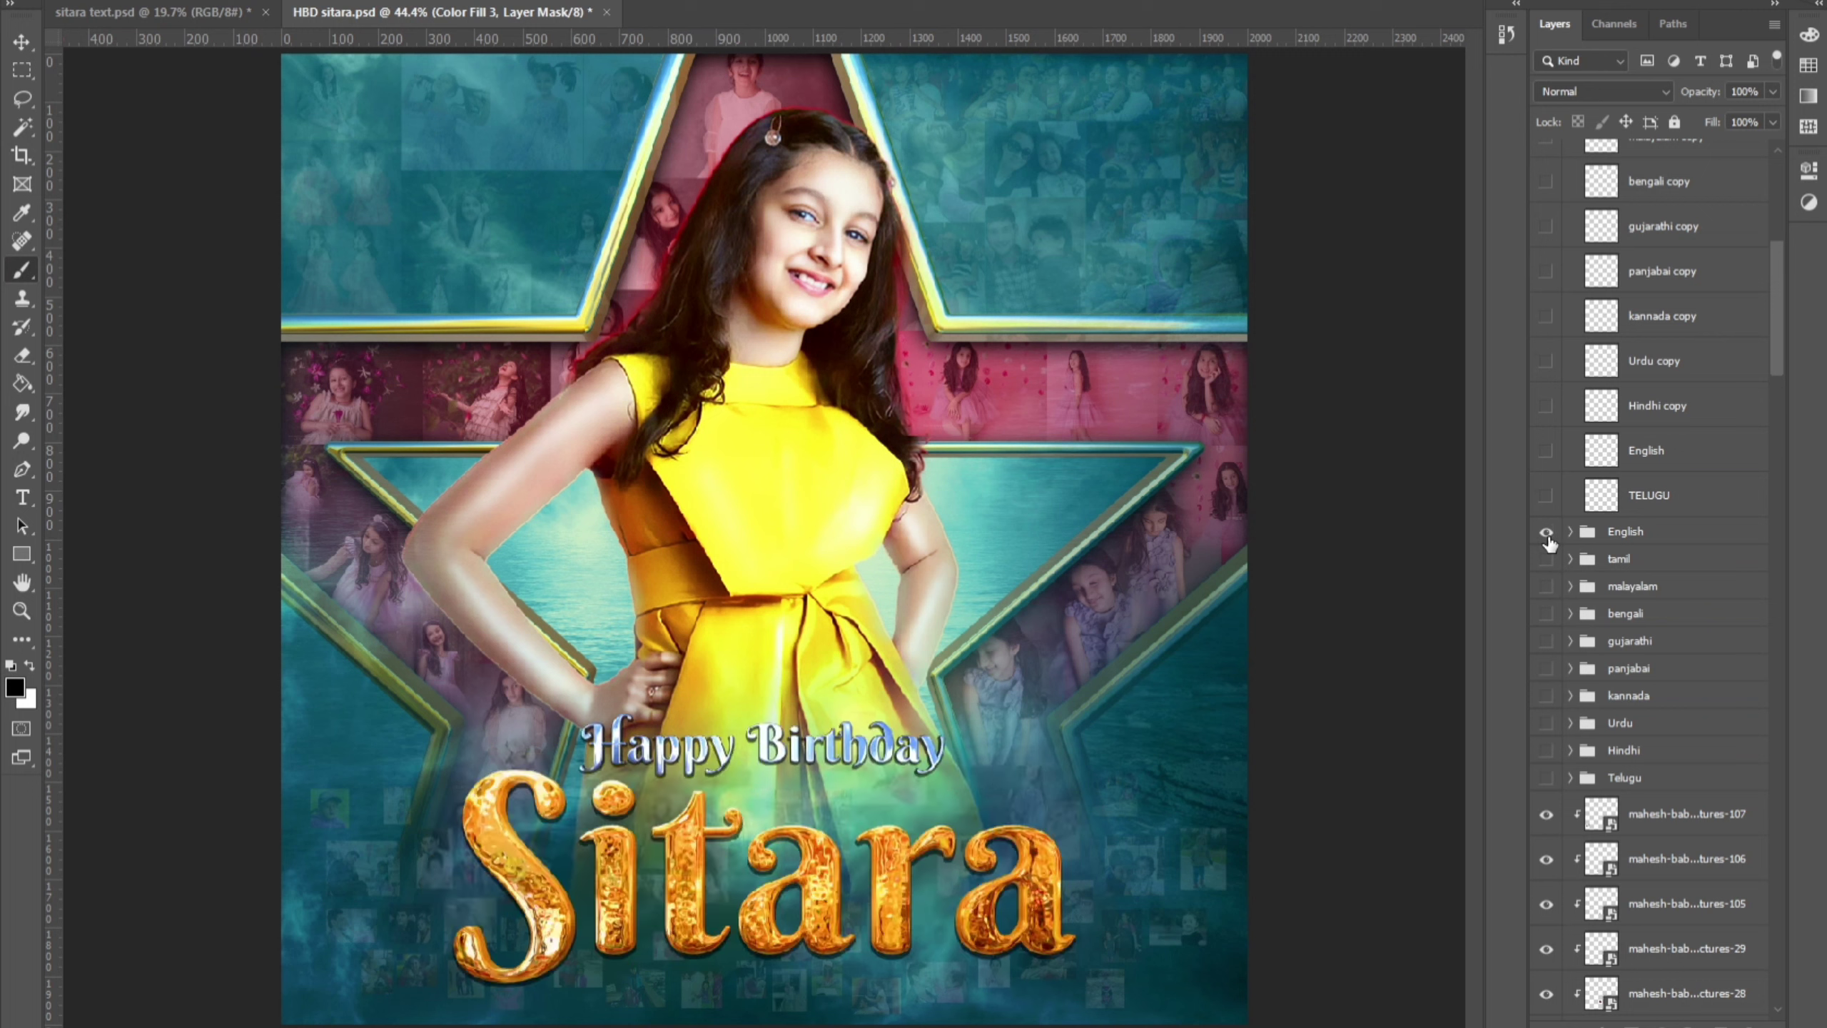
click(1547, 534)
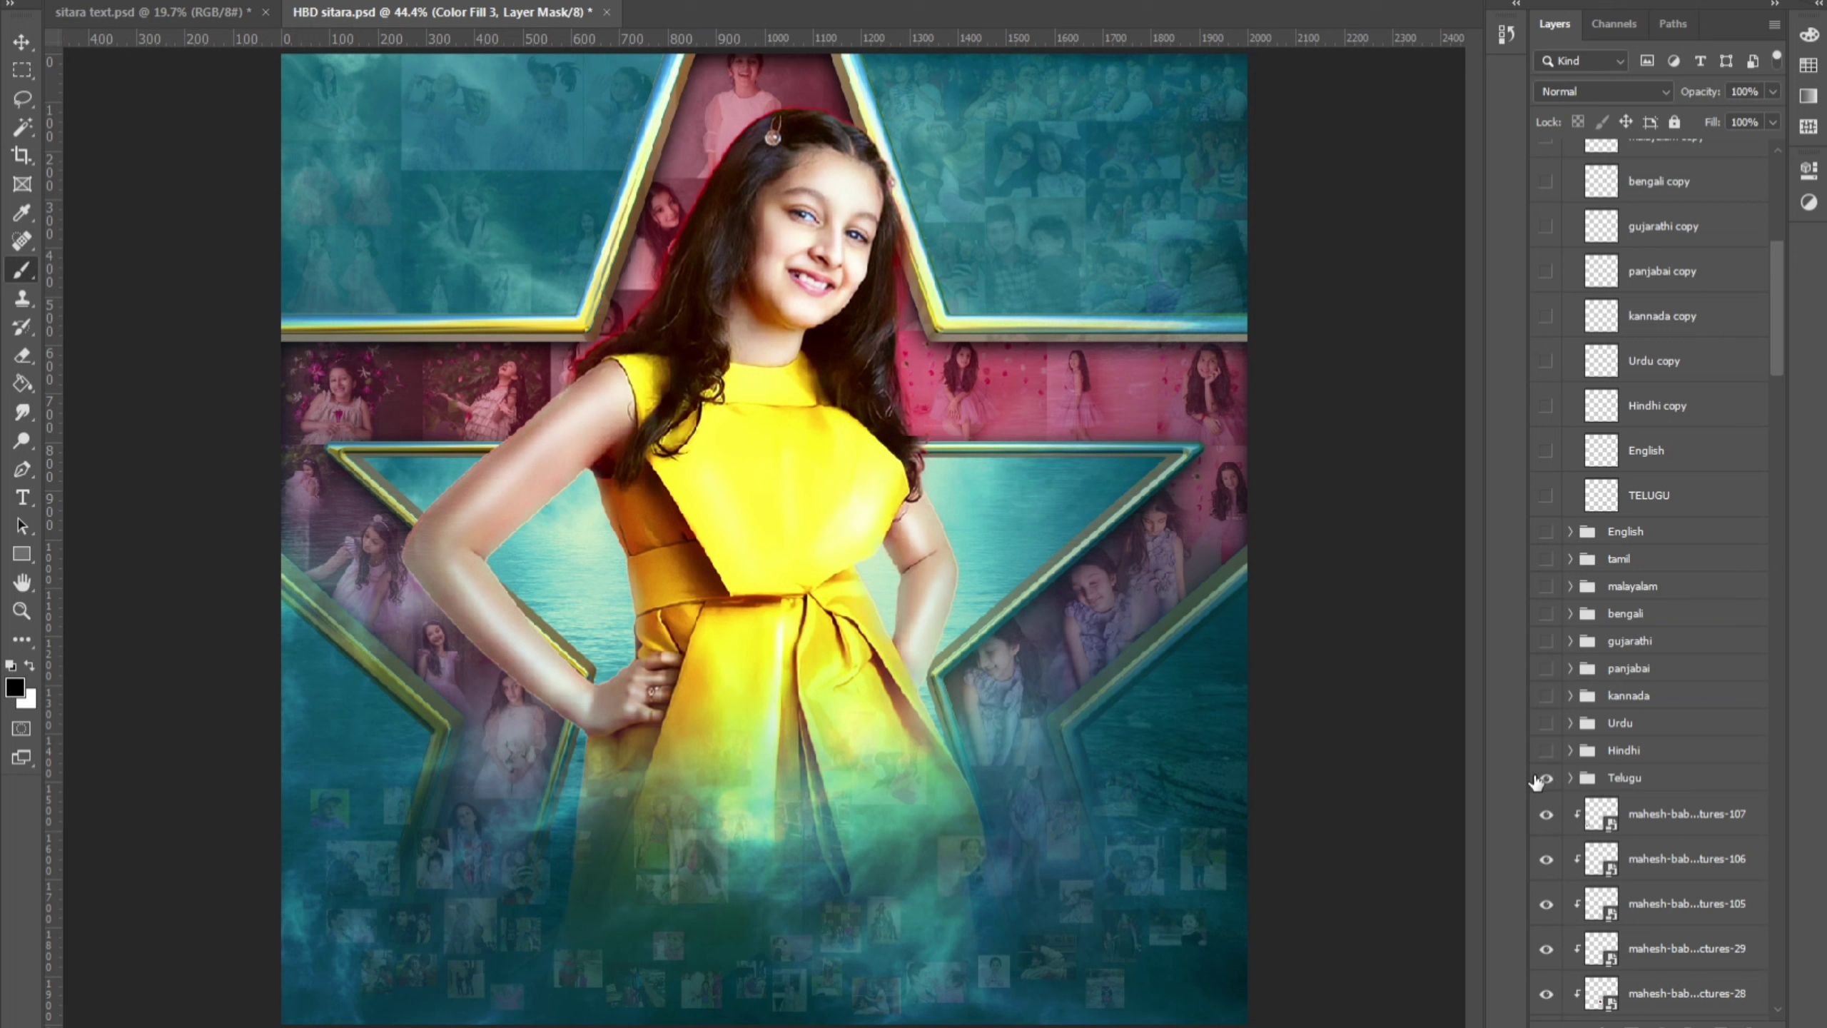
Step: Show the small language name labels from English to Malayalam and turn them white
scroll(1575, 633, up, 5)
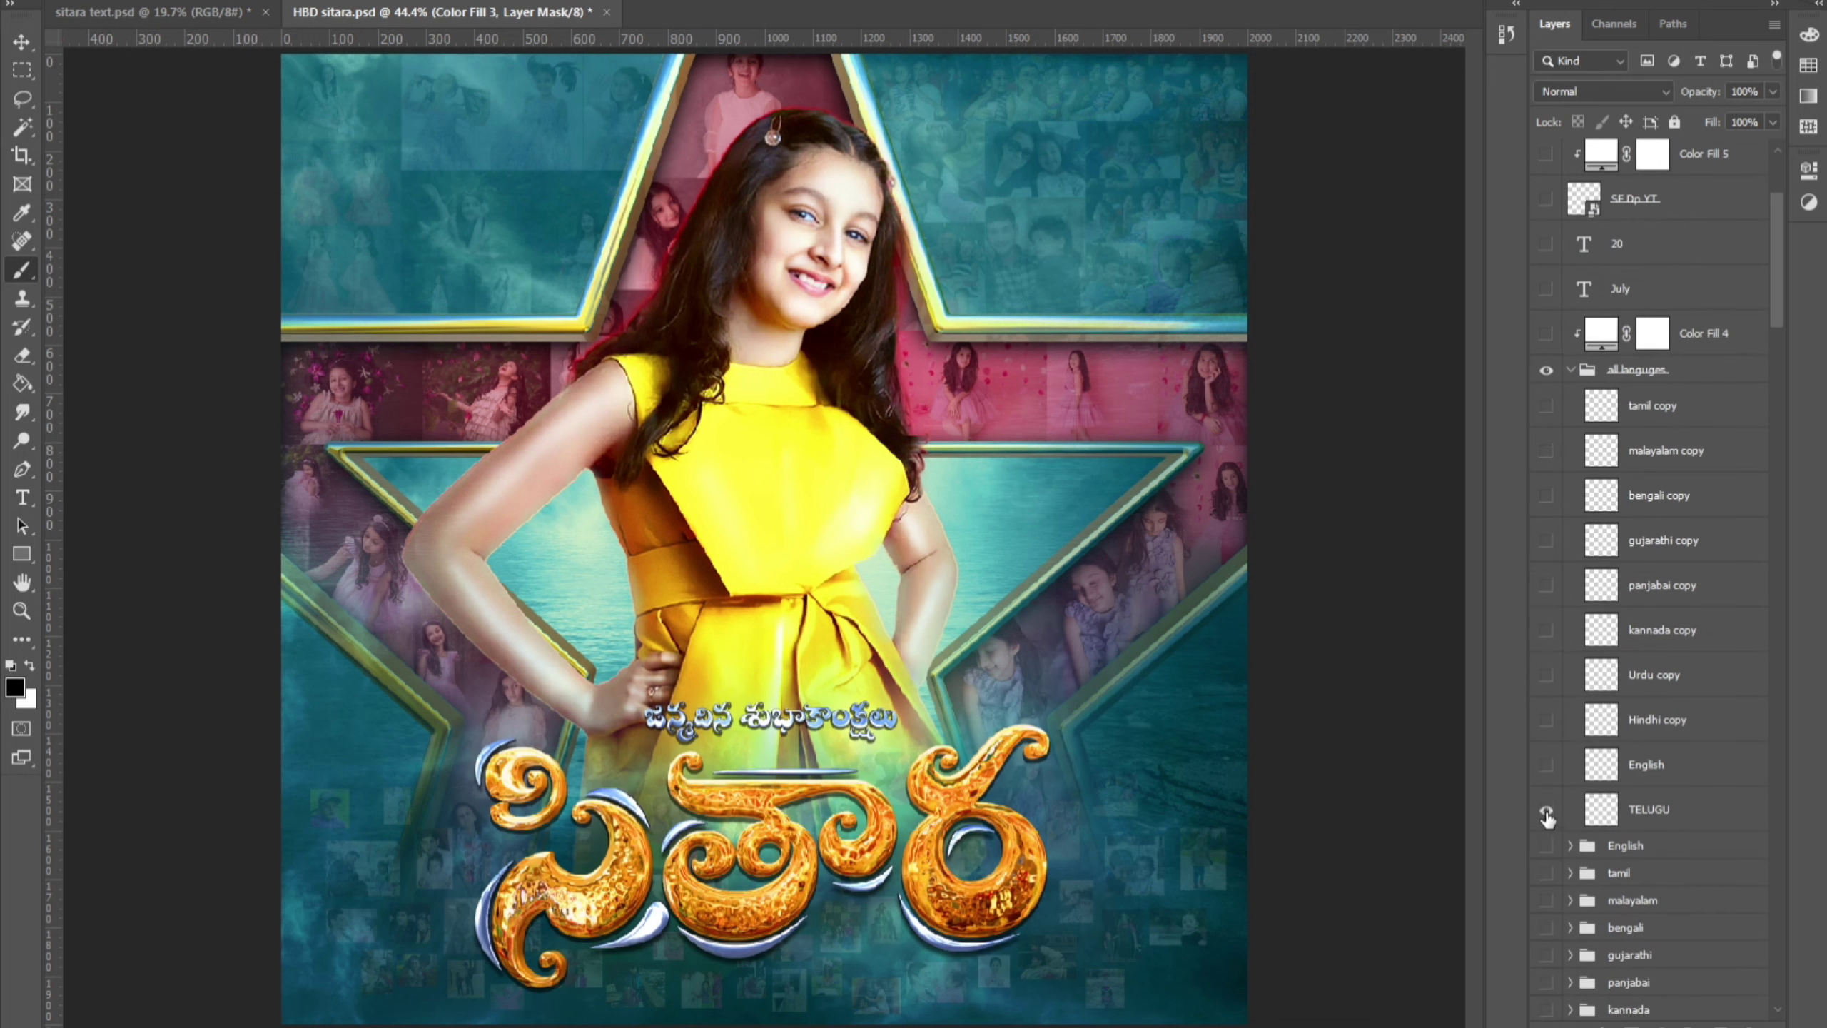
click(1547, 765)
click(1546, 719)
click(1546, 675)
click(1546, 631)
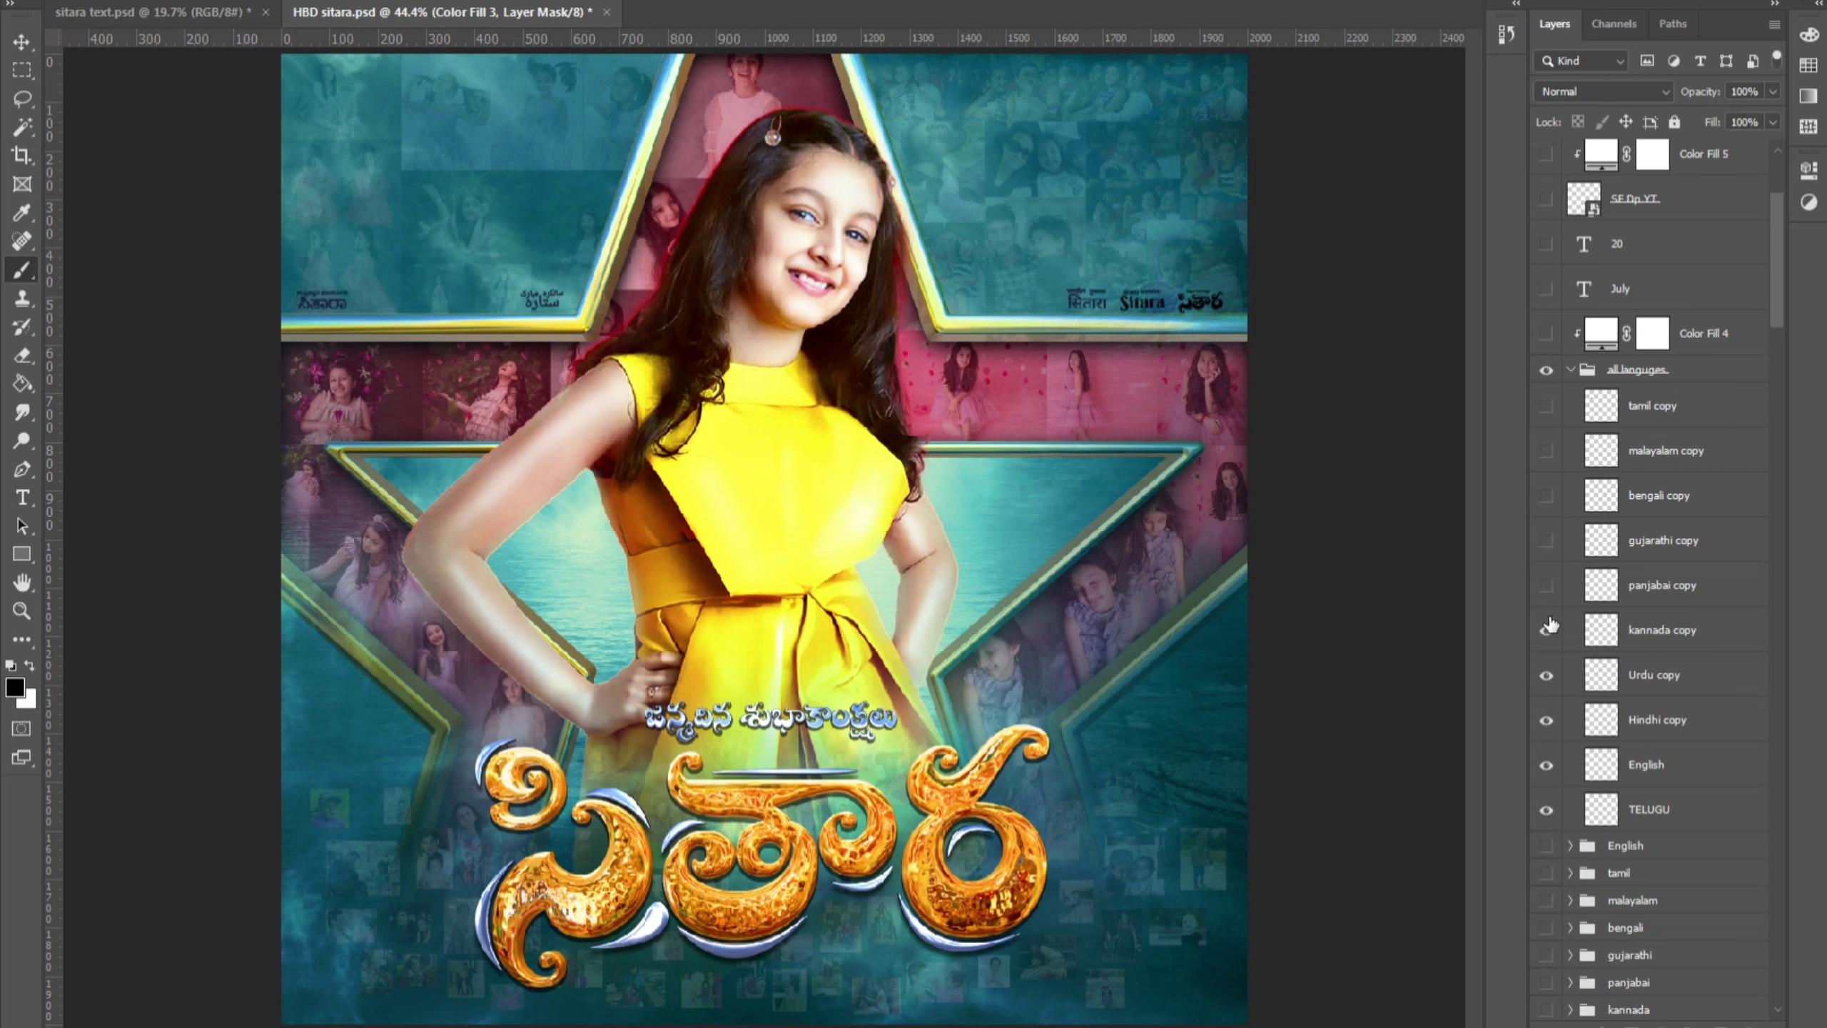
click(1547, 585)
click(1547, 540)
click(1547, 495)
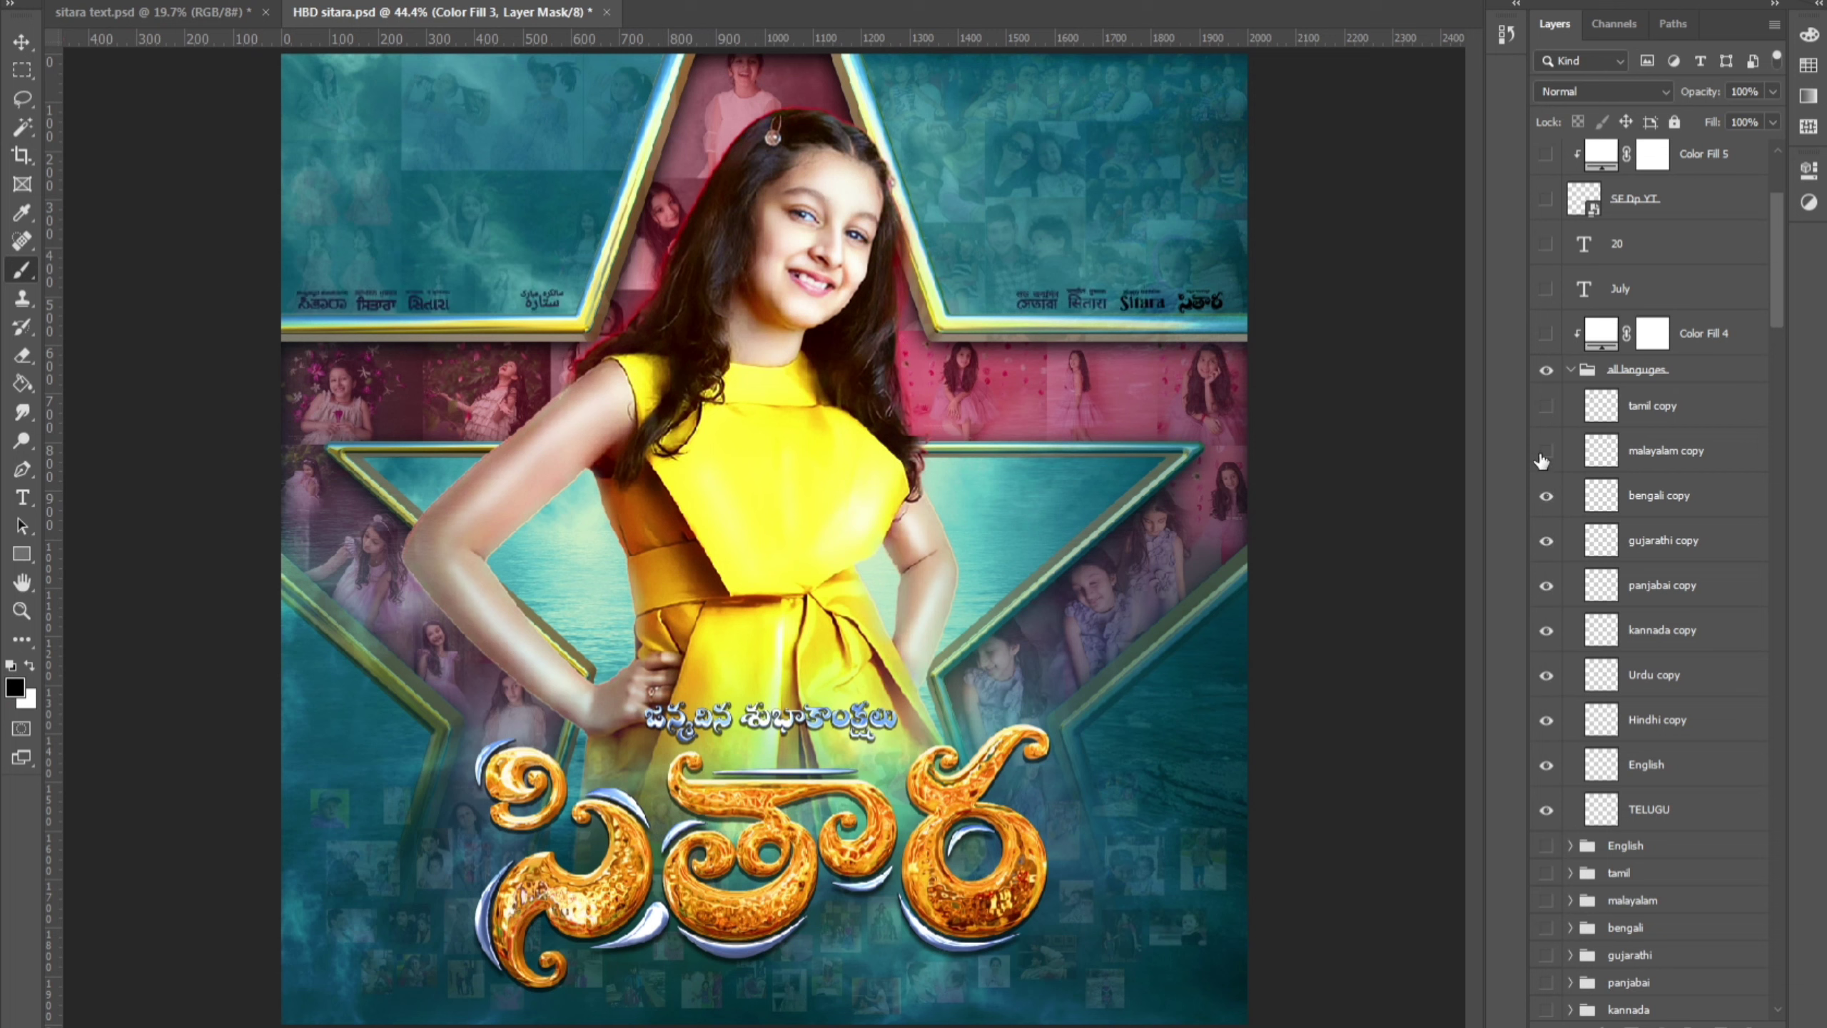
click(1546, 450)
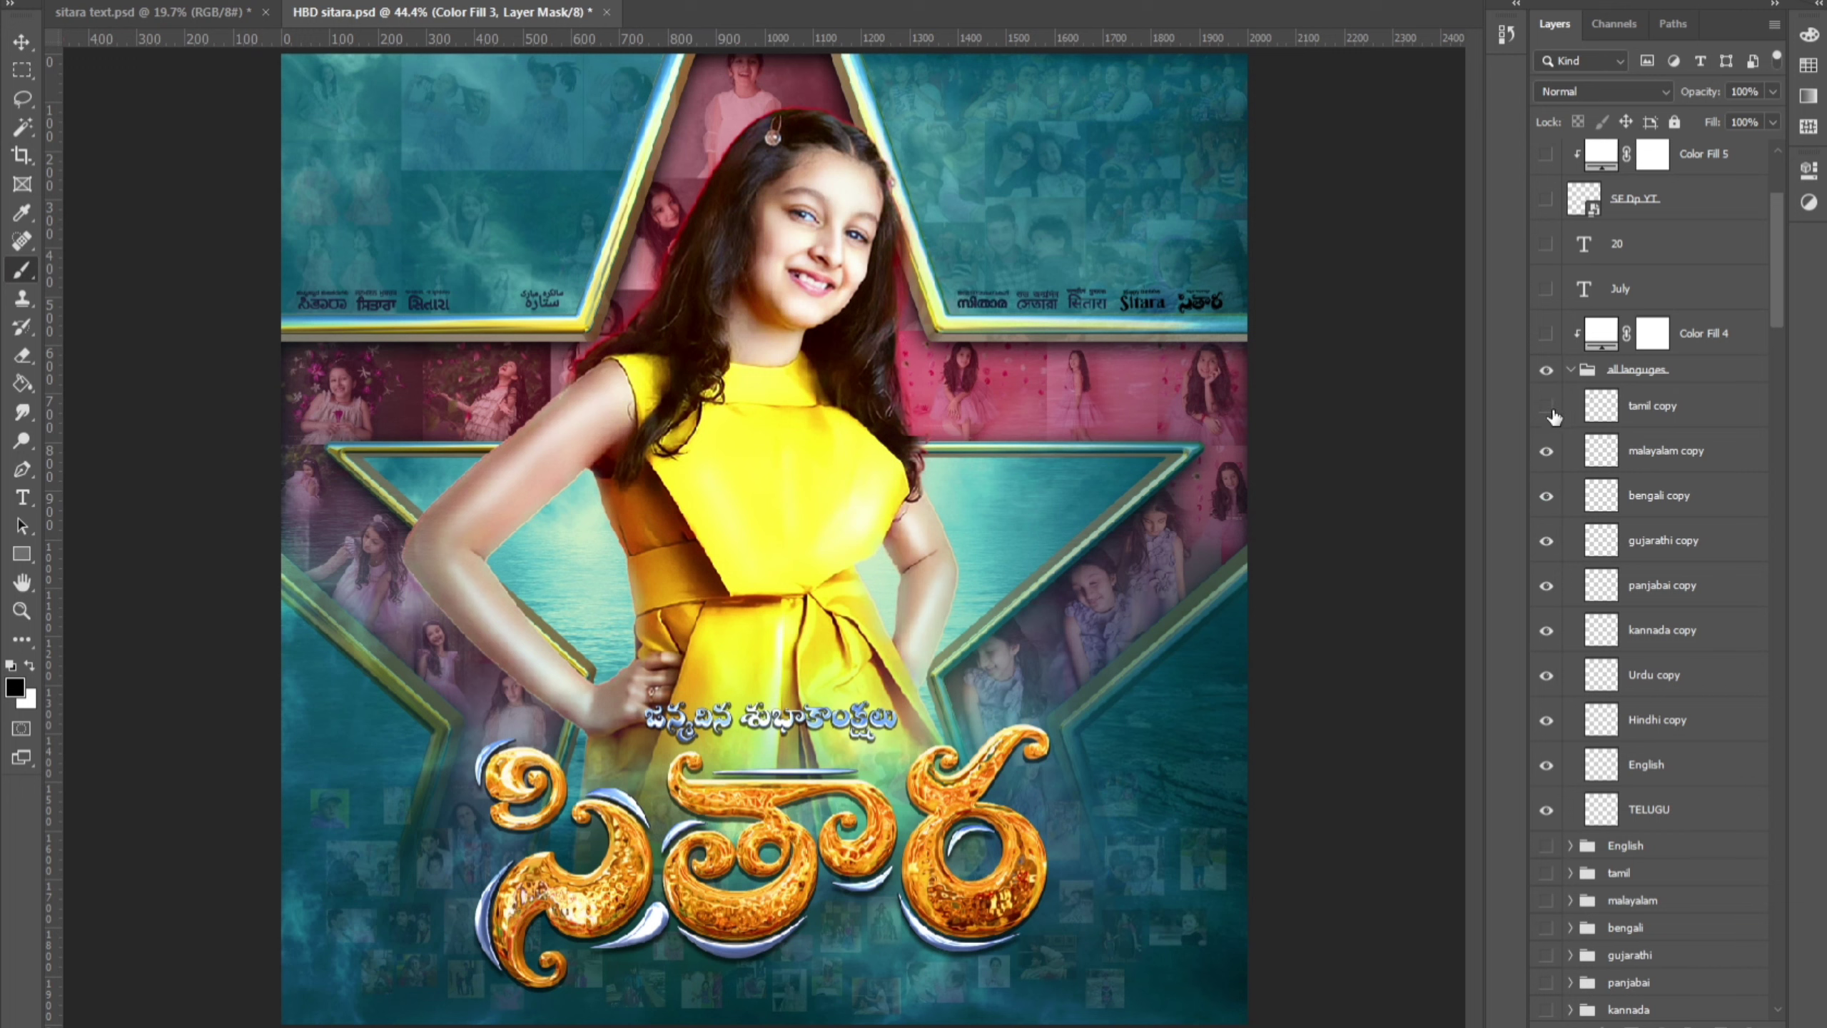
click(1546, 334)
Step: Show the July 20 date, the bottom logo and Rectangle 1's white frame, leaving the top-left logo hidden
scroll(1564, 460, up, 3)
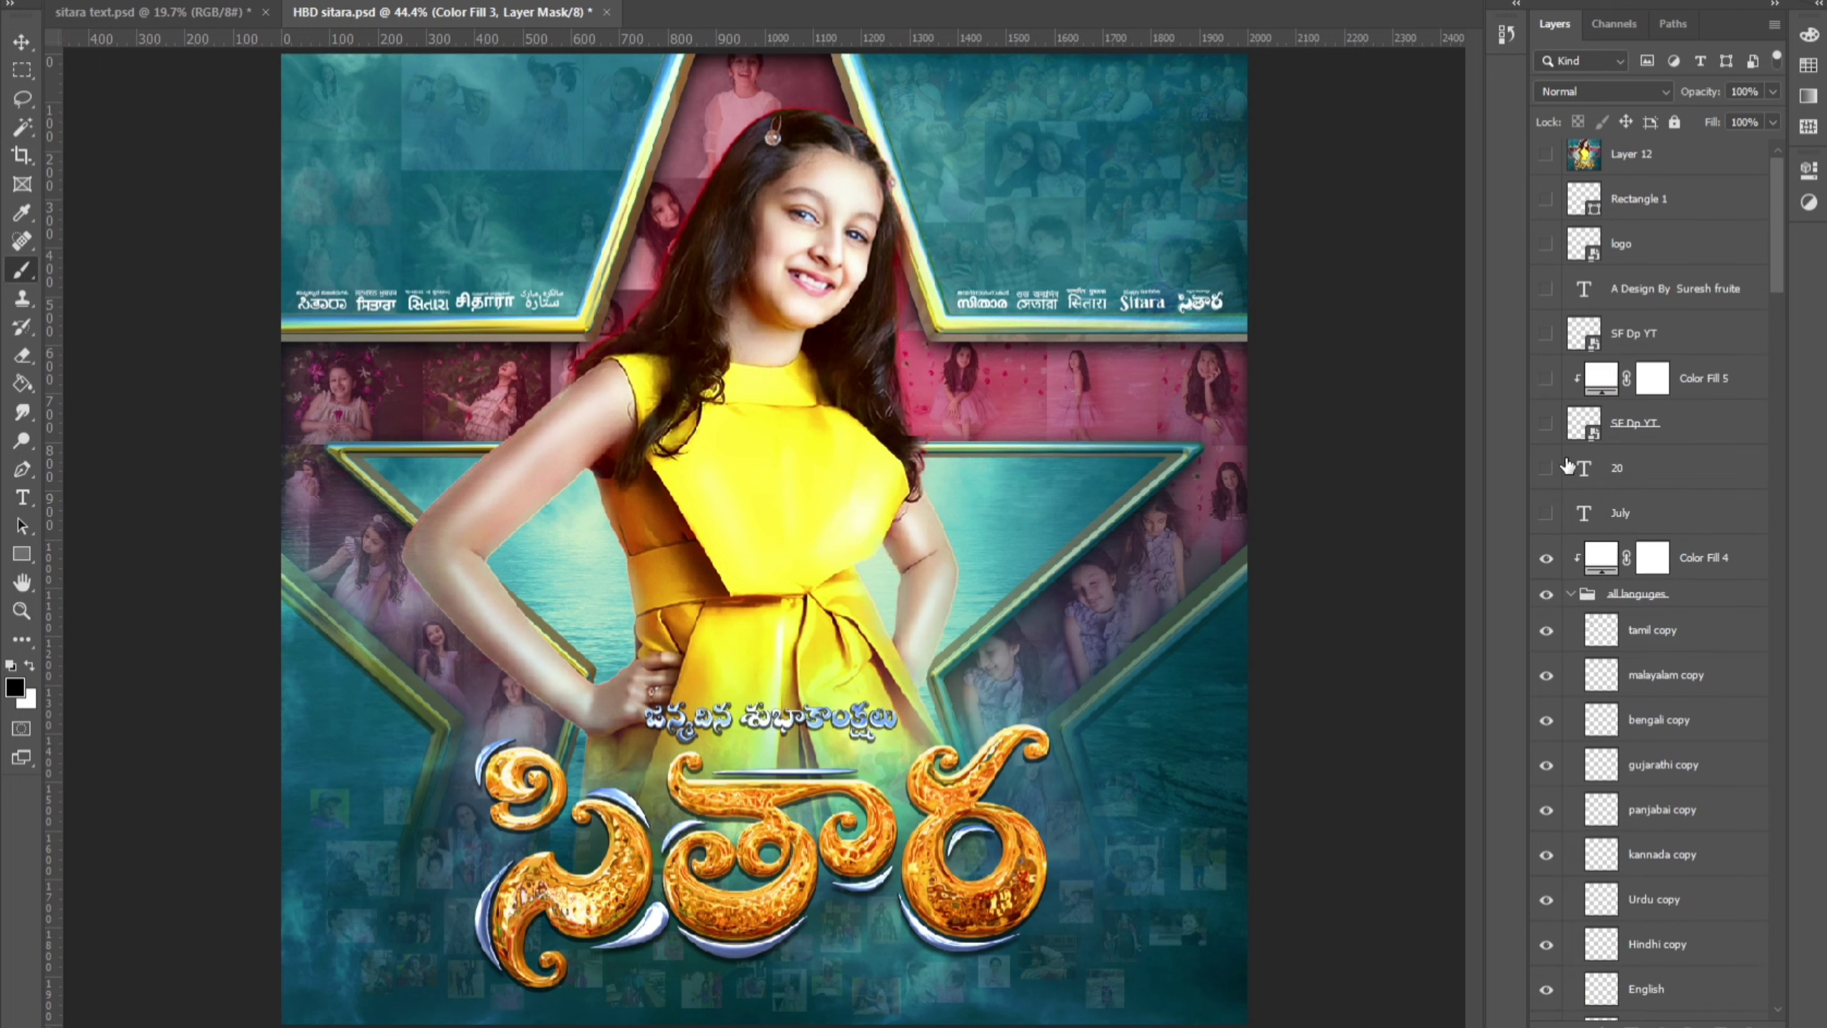
click(1546, 513)
click(1546, 468)
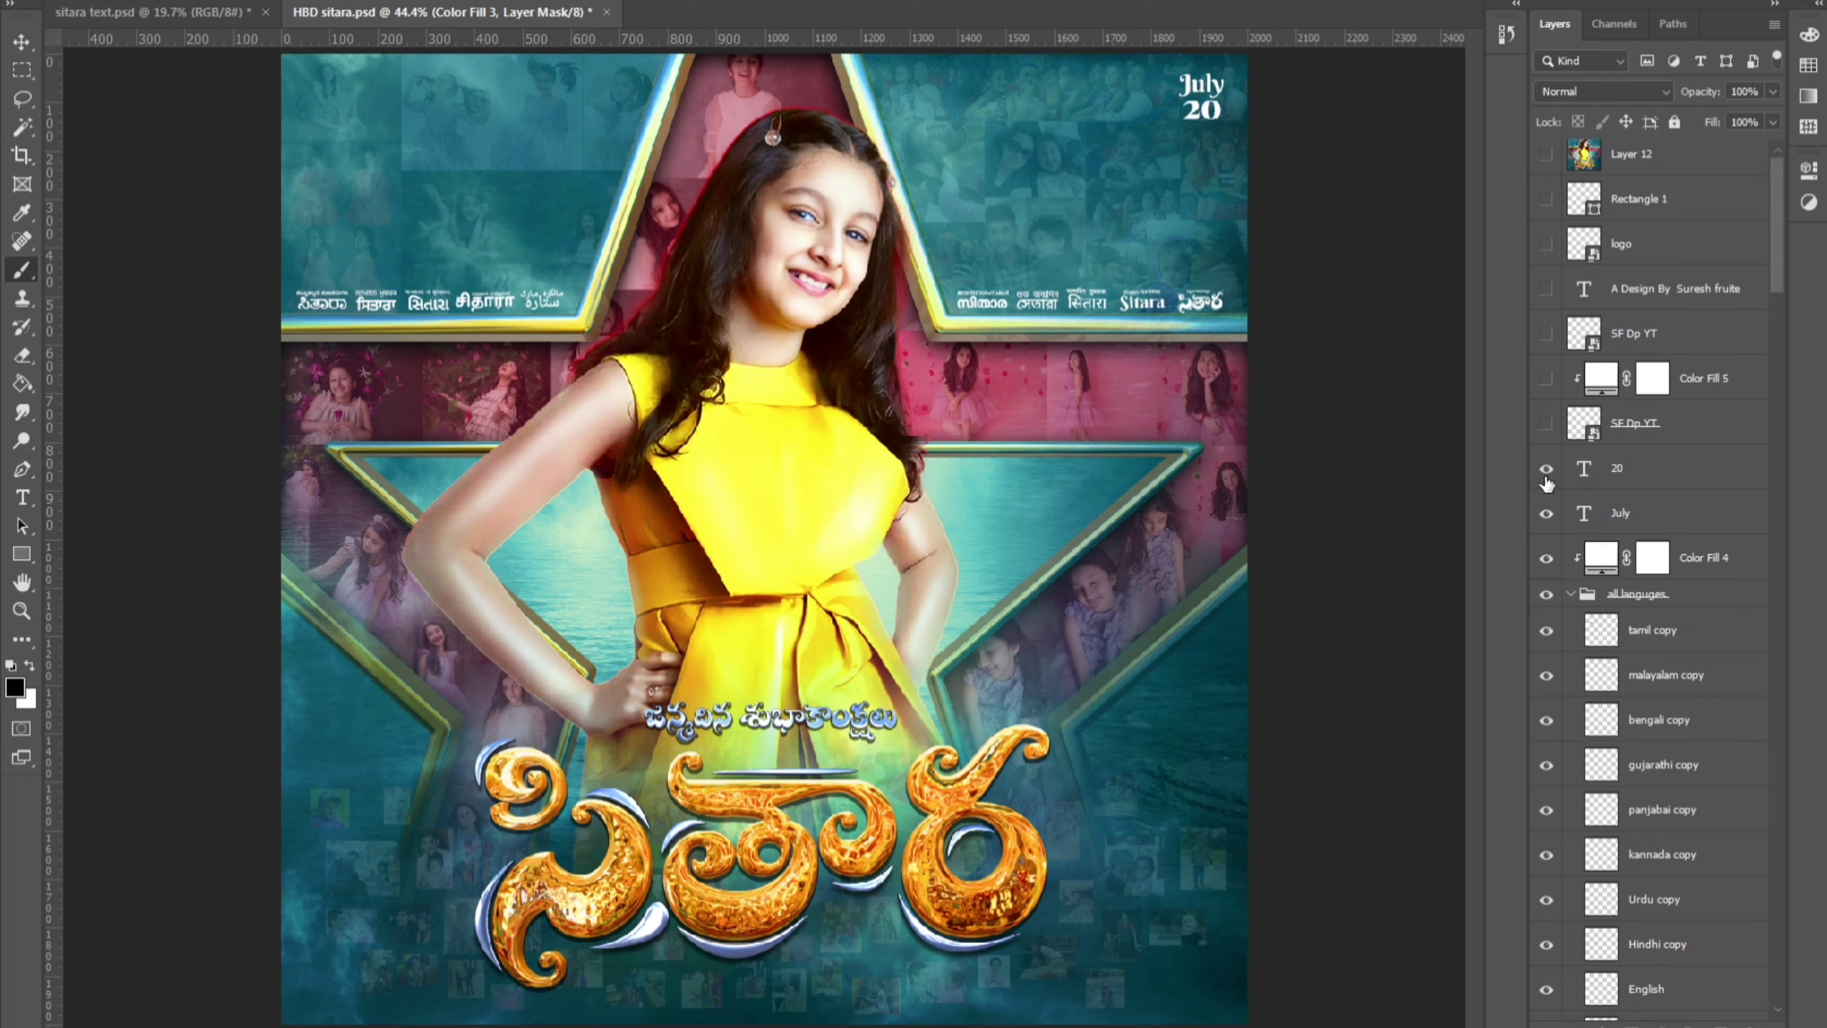
click(1545, 423)
click(1546, 378)
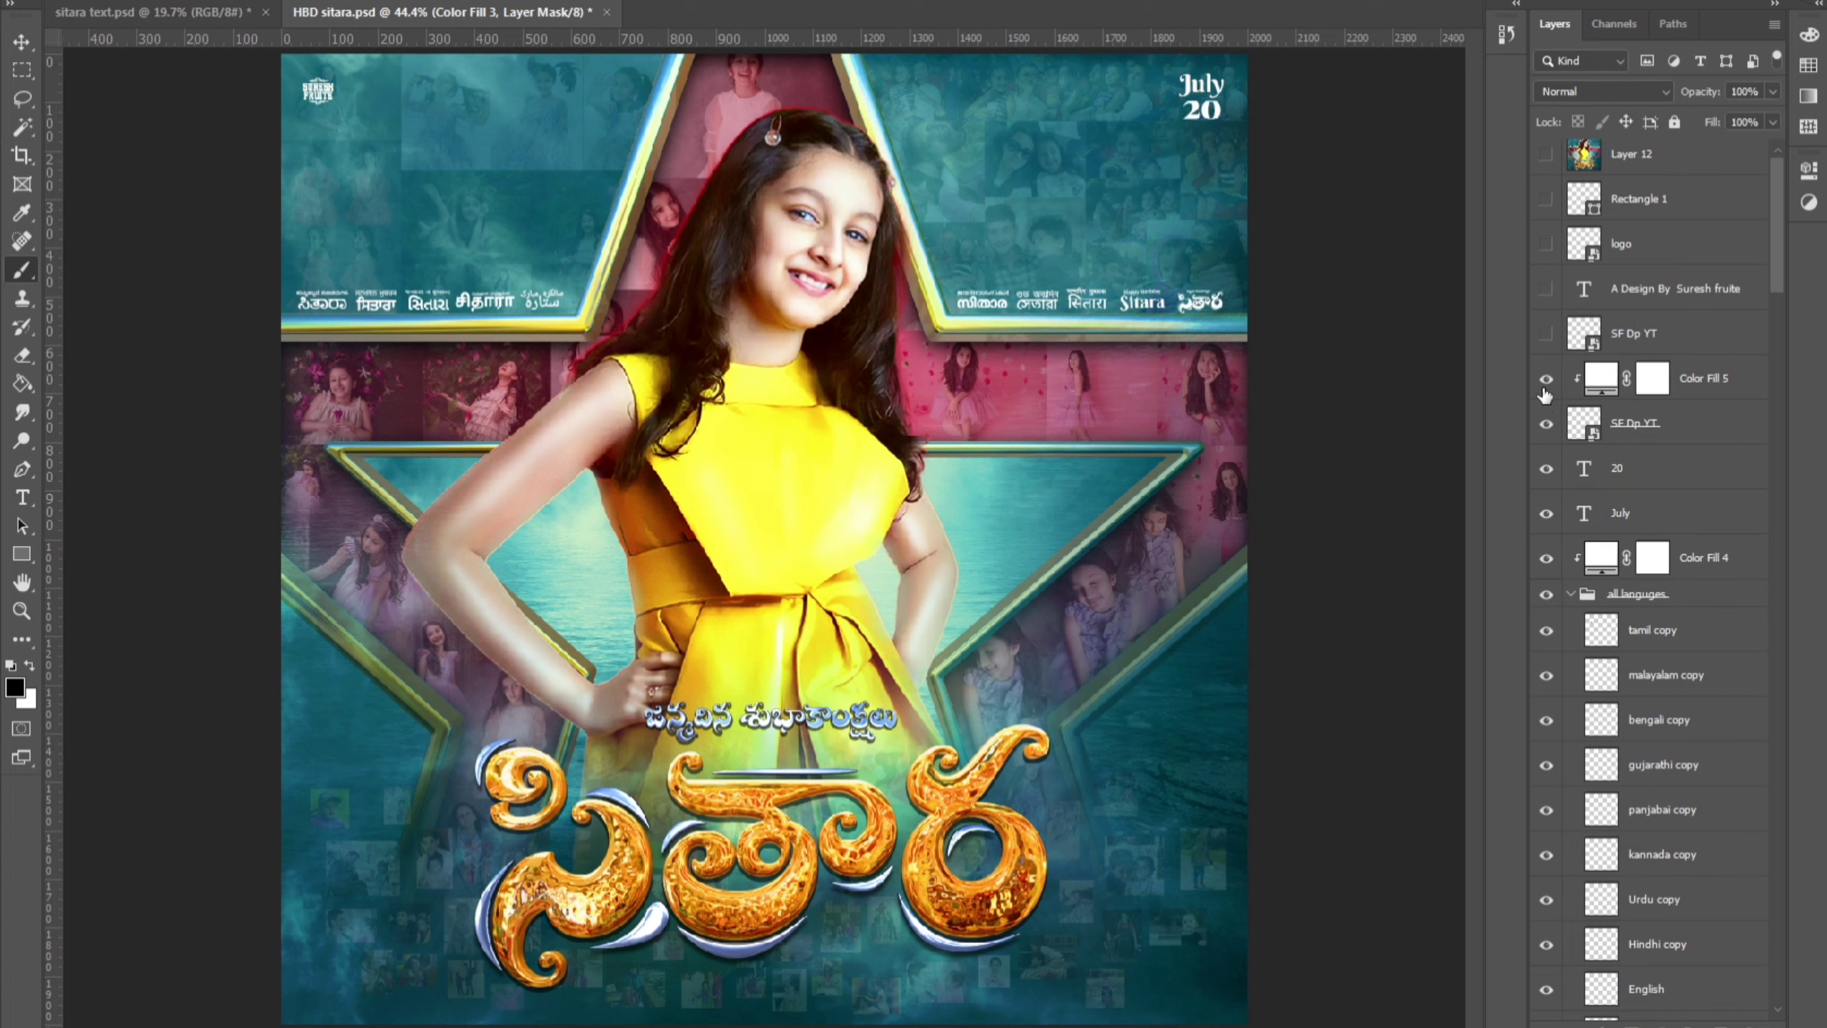
click(1548, 341)
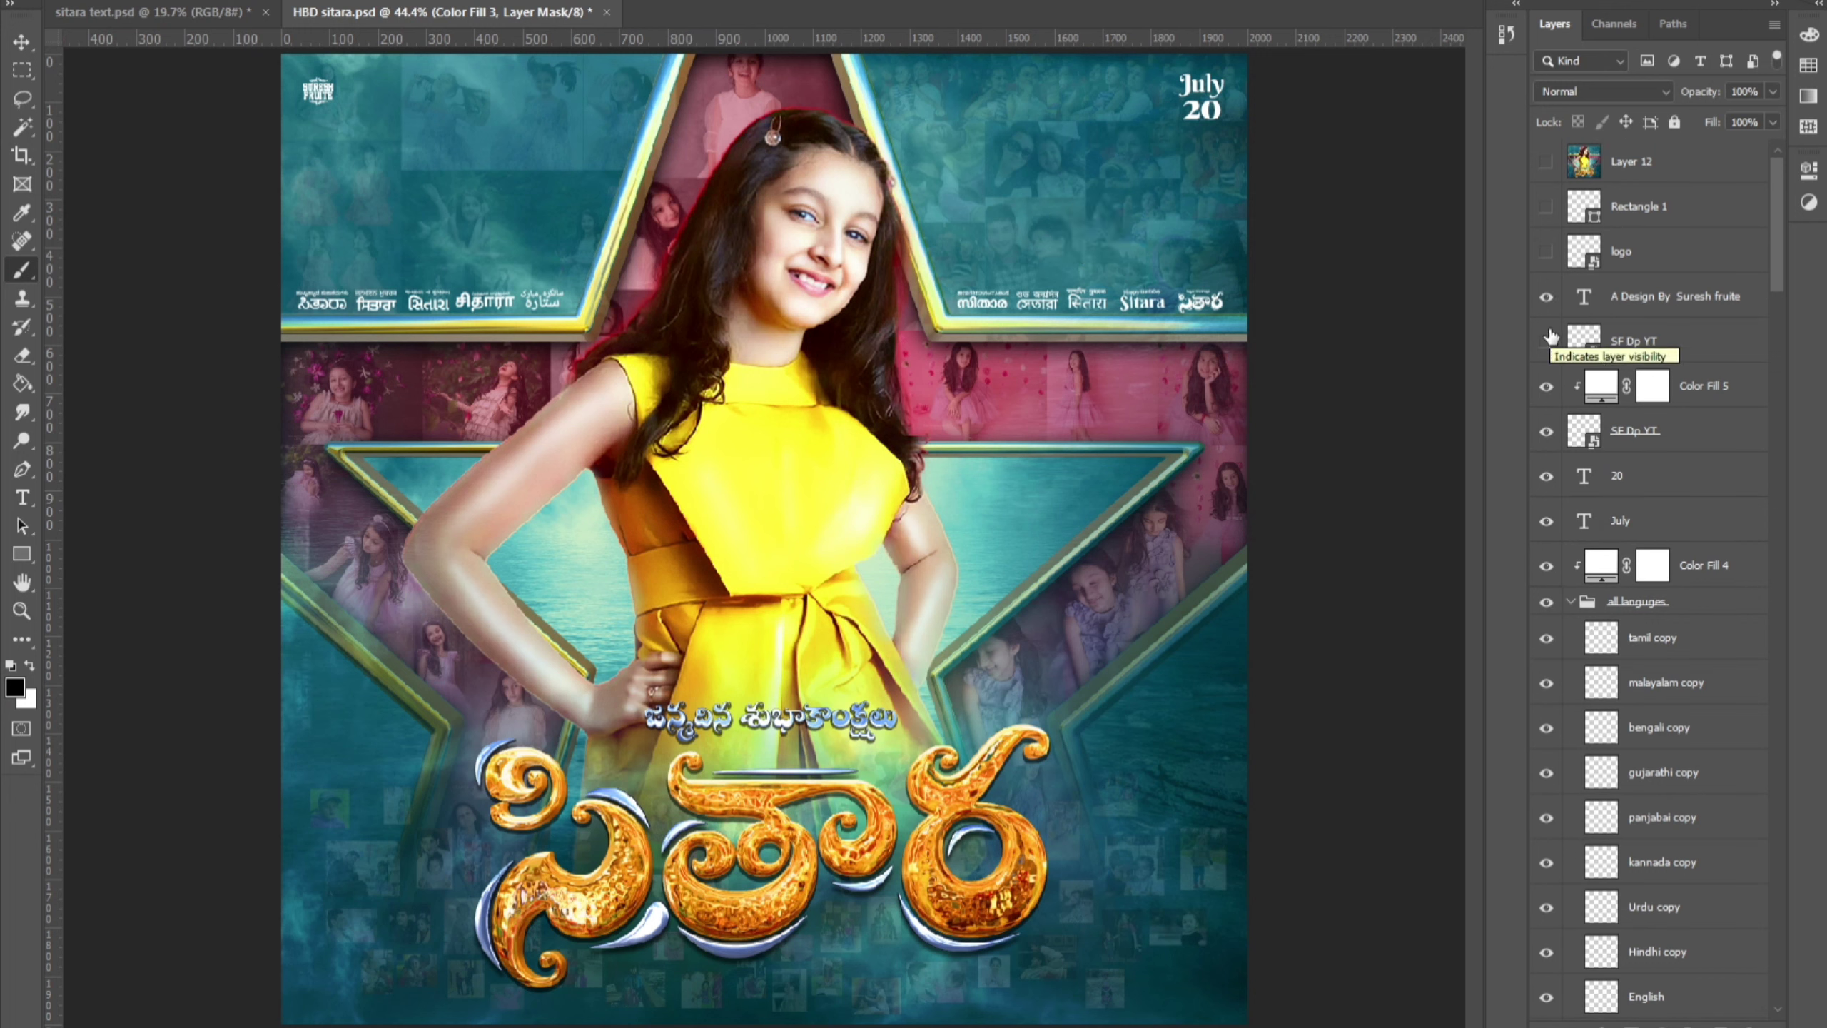
click(1546, 252)
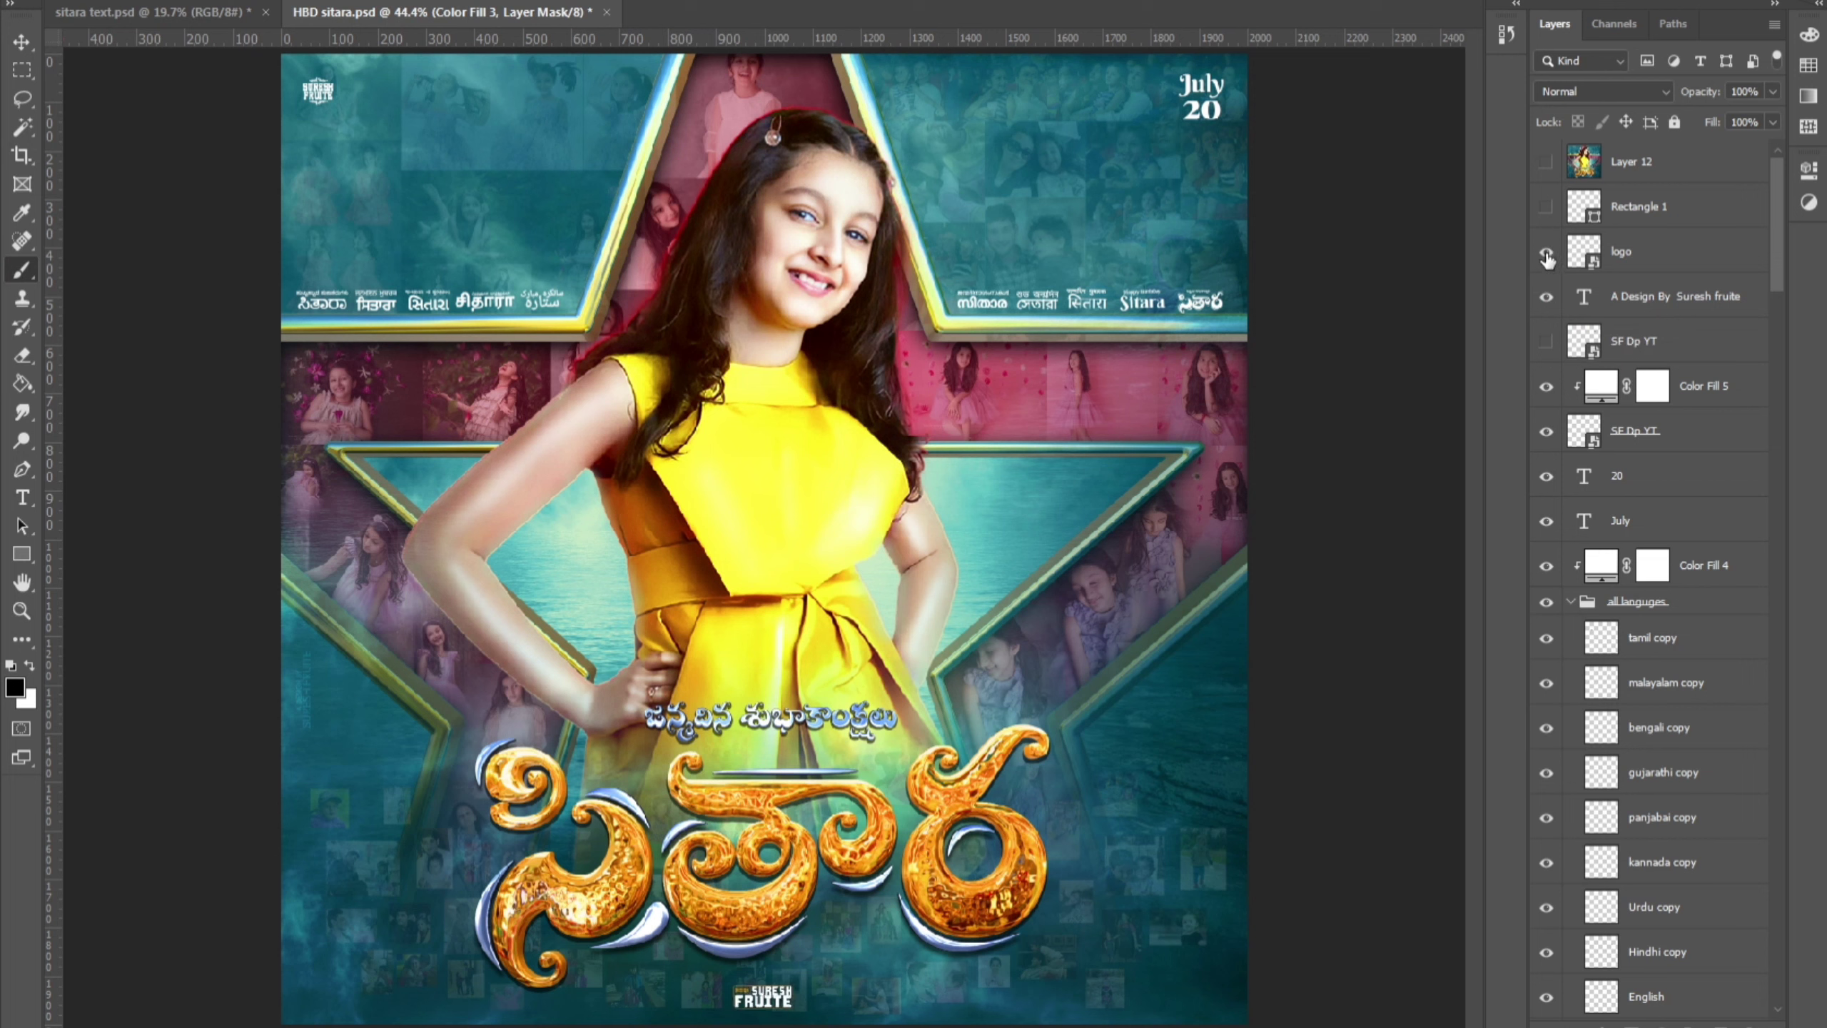
click(1545, 206)
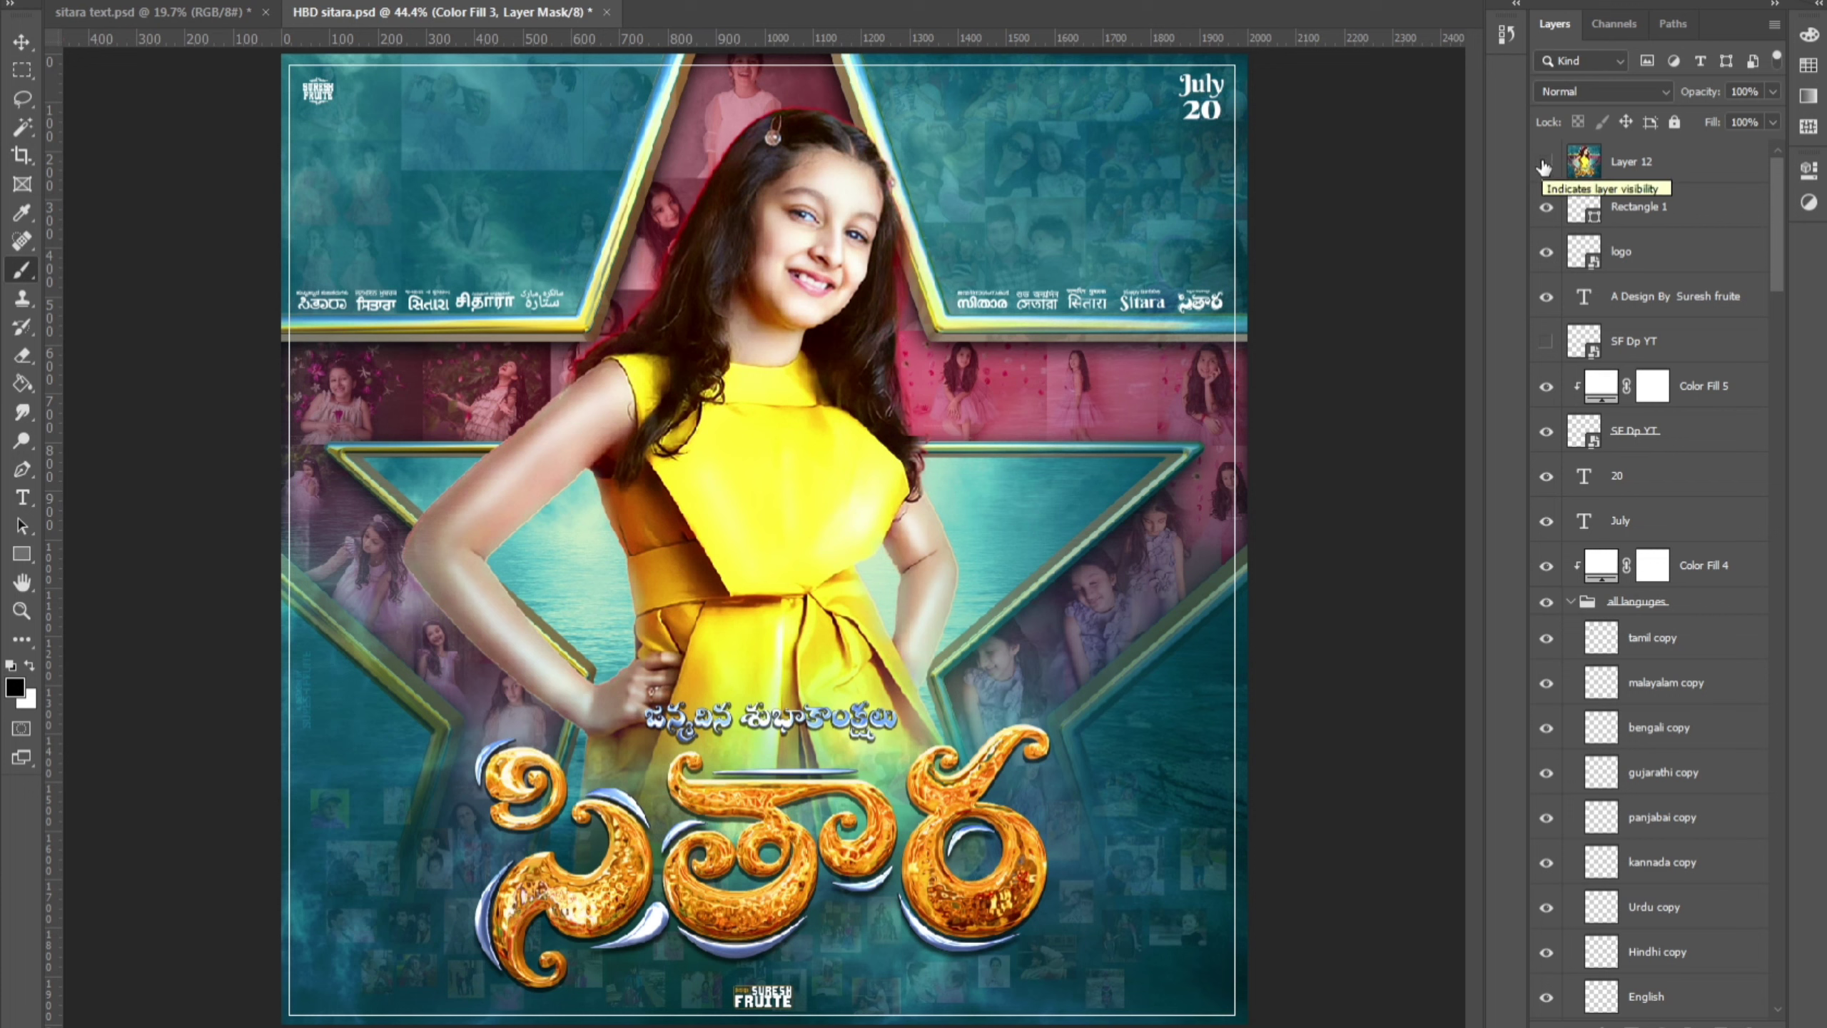
mouse_move(1777, 264)
mouse_down()
mouse_move(1771, 528)
mouse_move(1809, 1006)
mouse_up()
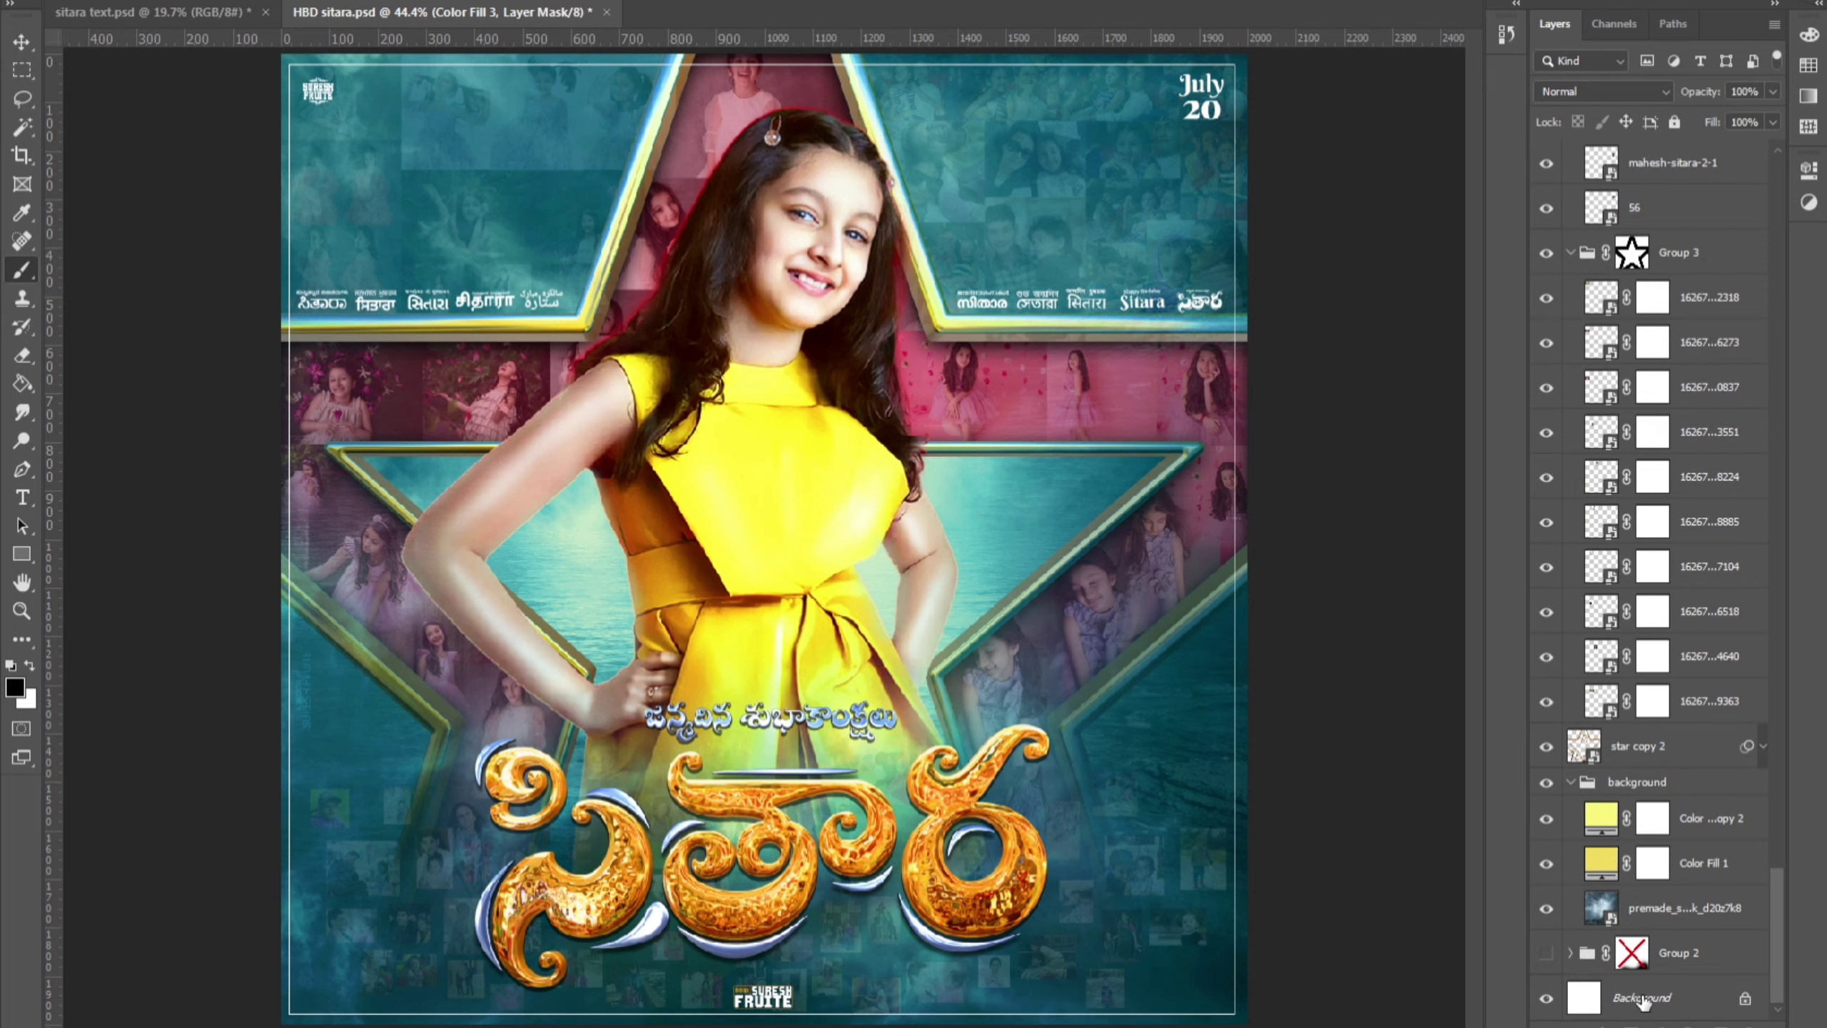
alt+click(1547, 997)
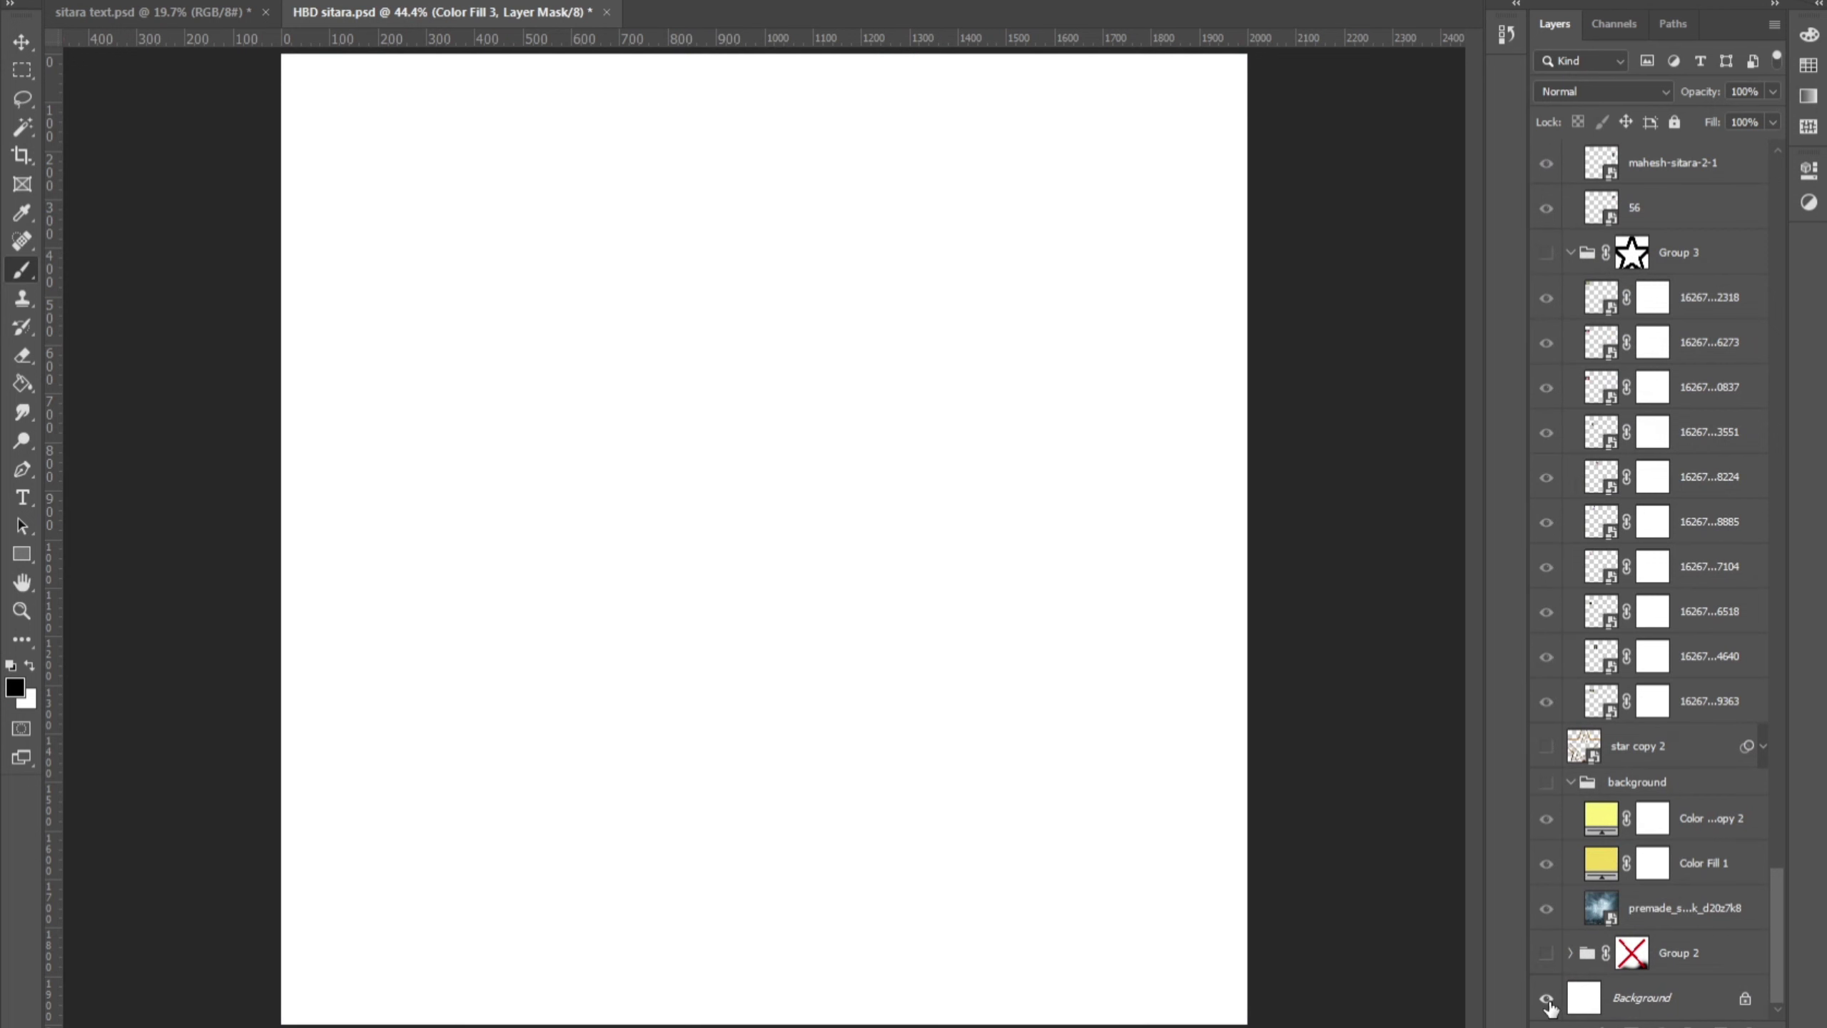
alt+click(1547, 998)
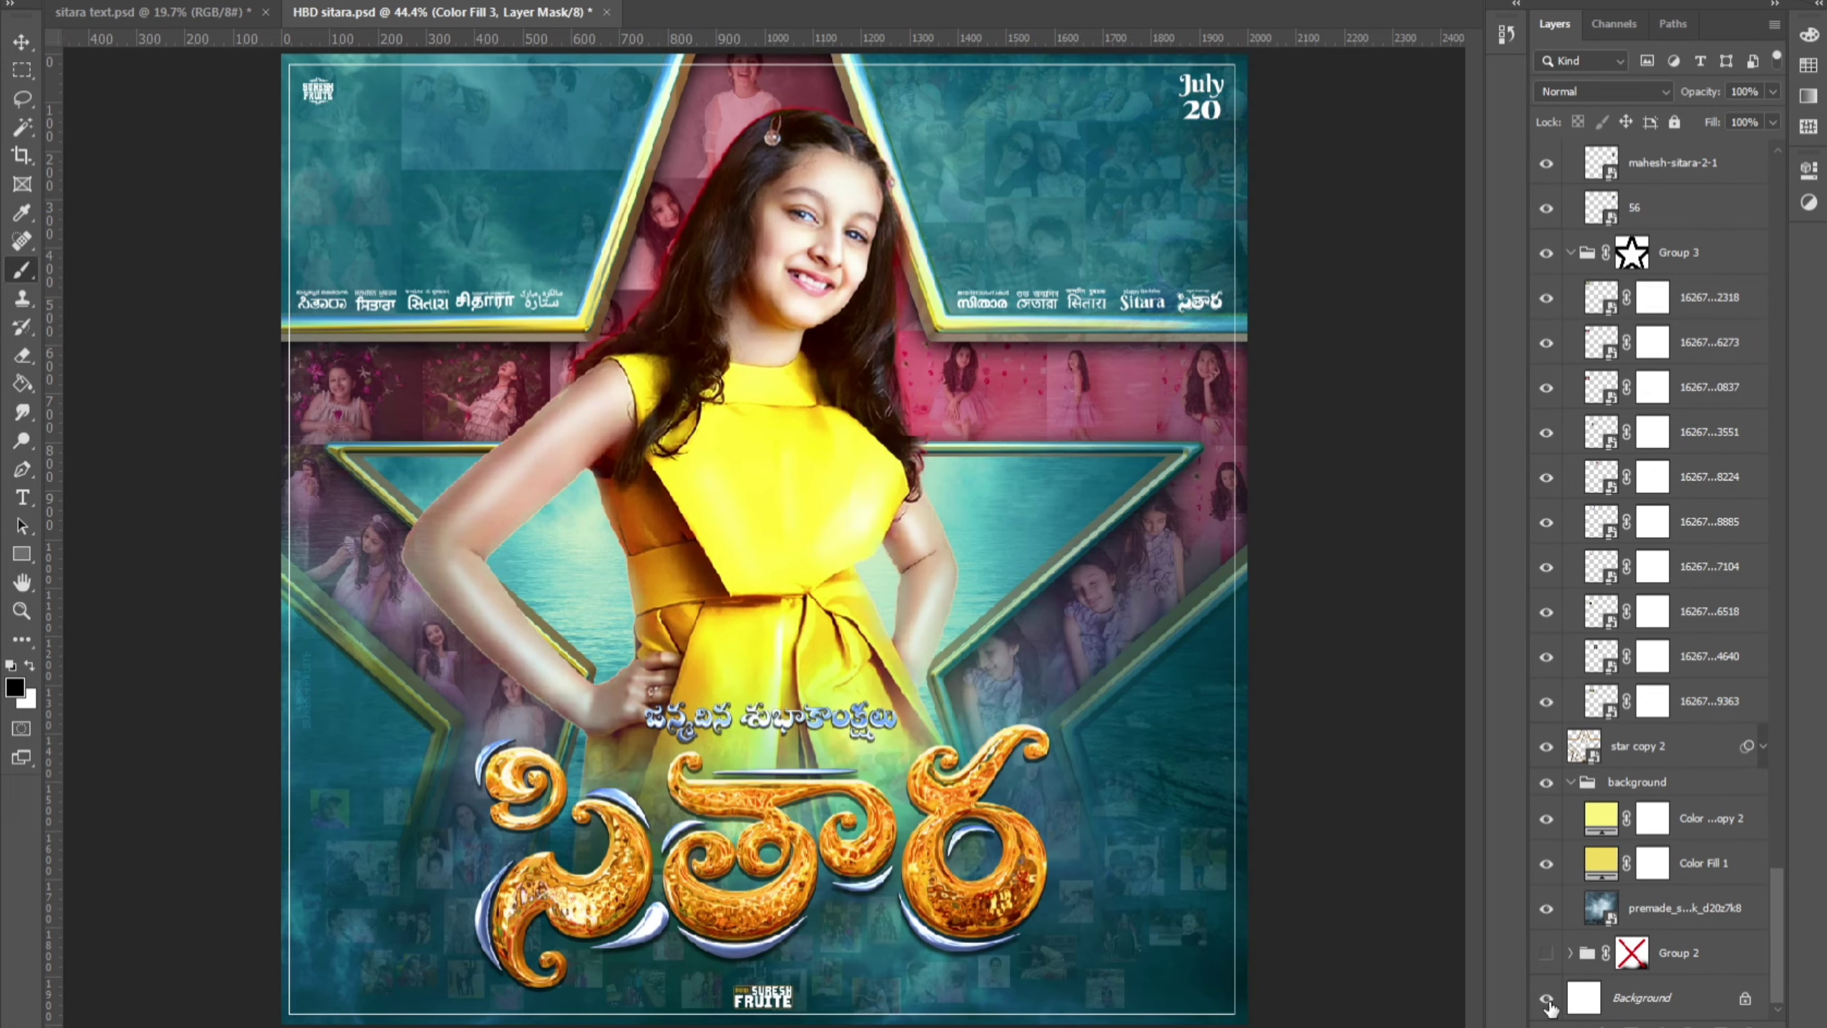
alt+click(1547, 998)
alt+click(1547, 998)
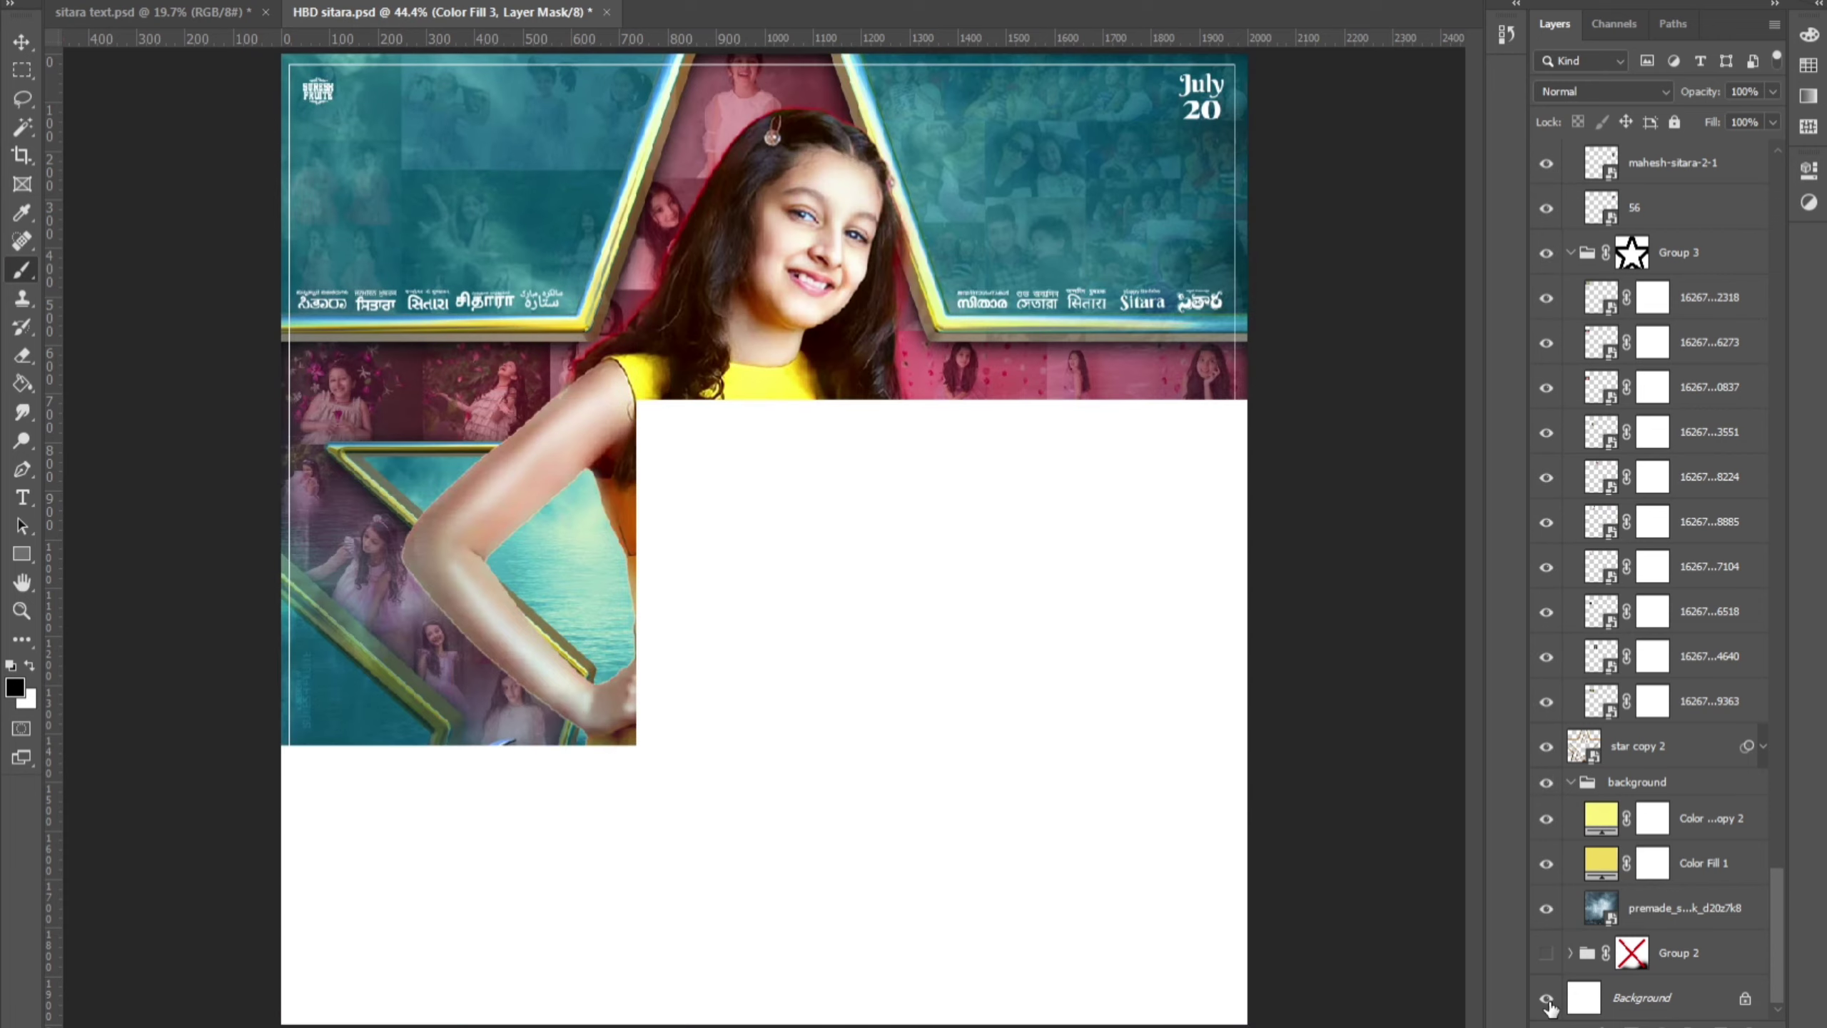